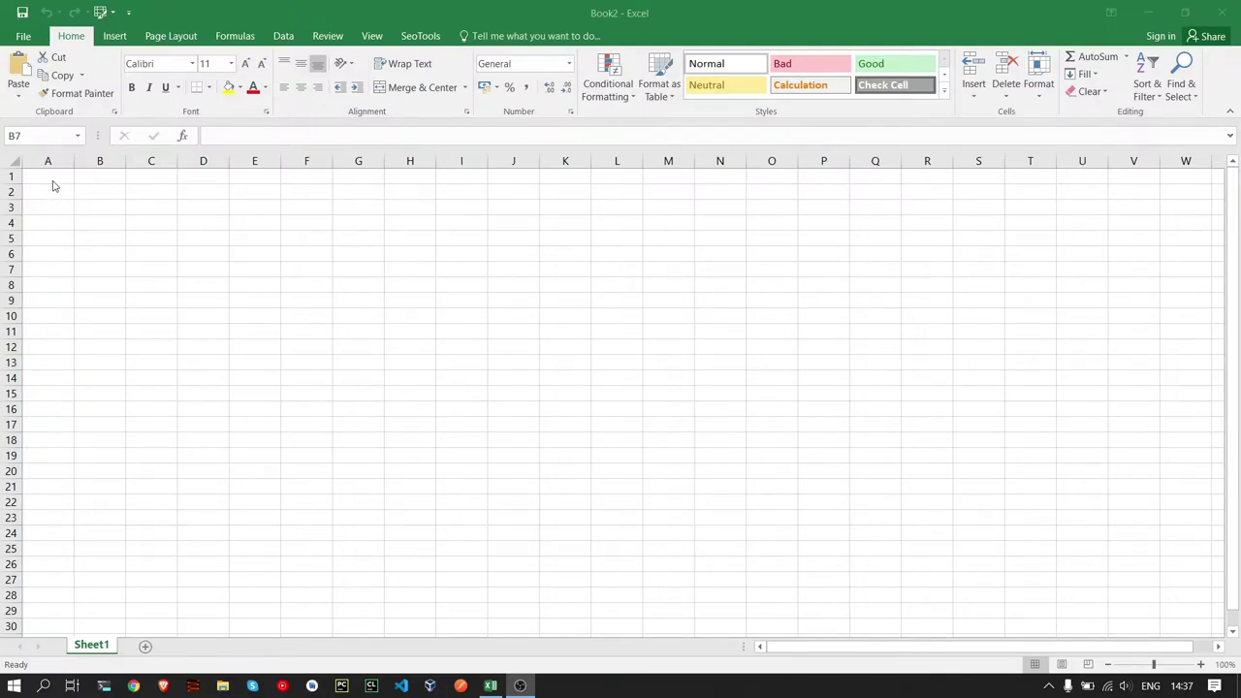
# Step: Widen columns A through F together to an equal width of about 16.44
pyautogui.click(52, 181)
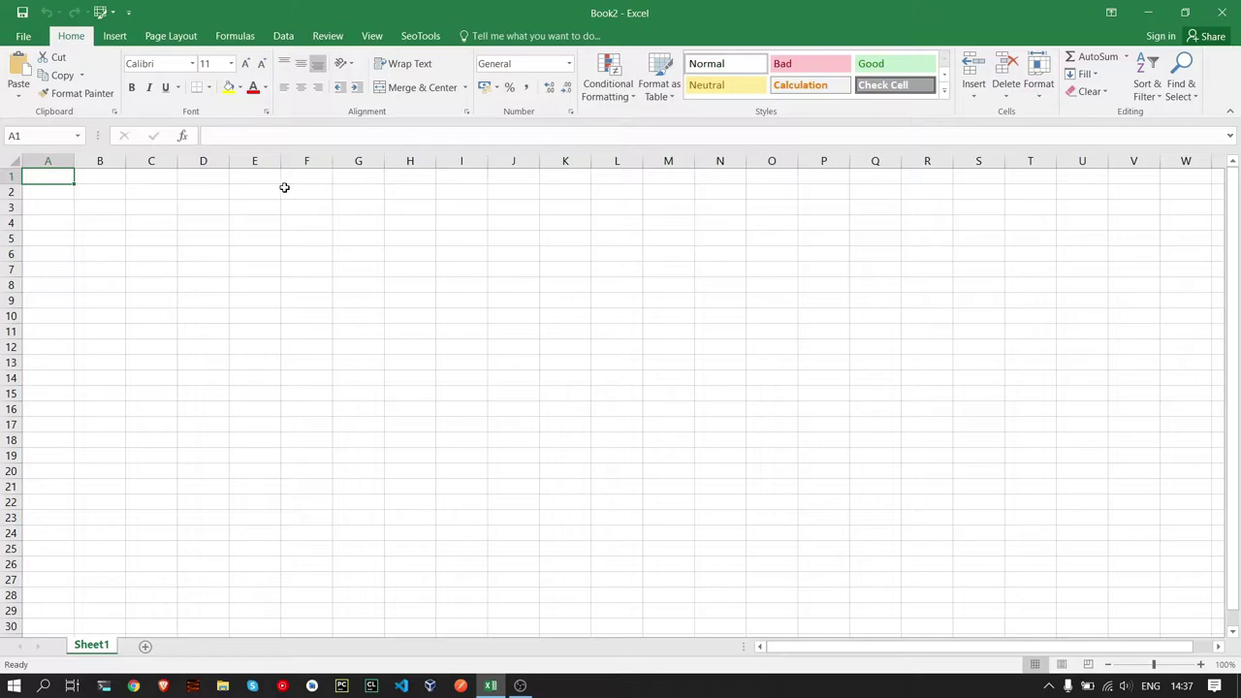
pyautogui.moveTo(48, 160); pyautogui.dragTo(317, 161)
pyautogui.rightClick(317, 161)
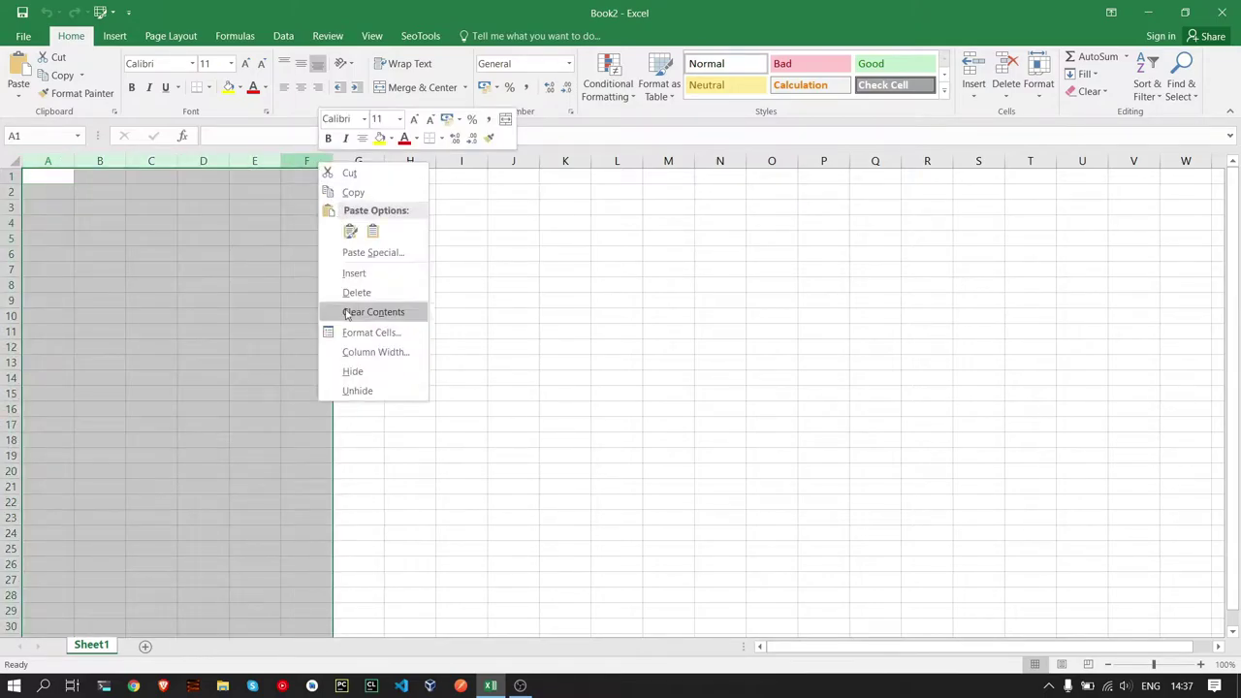
pyautogui.press('Escape')
pyautogui.moveTo(330, 167); pyautogui.dragTo(378, 167)
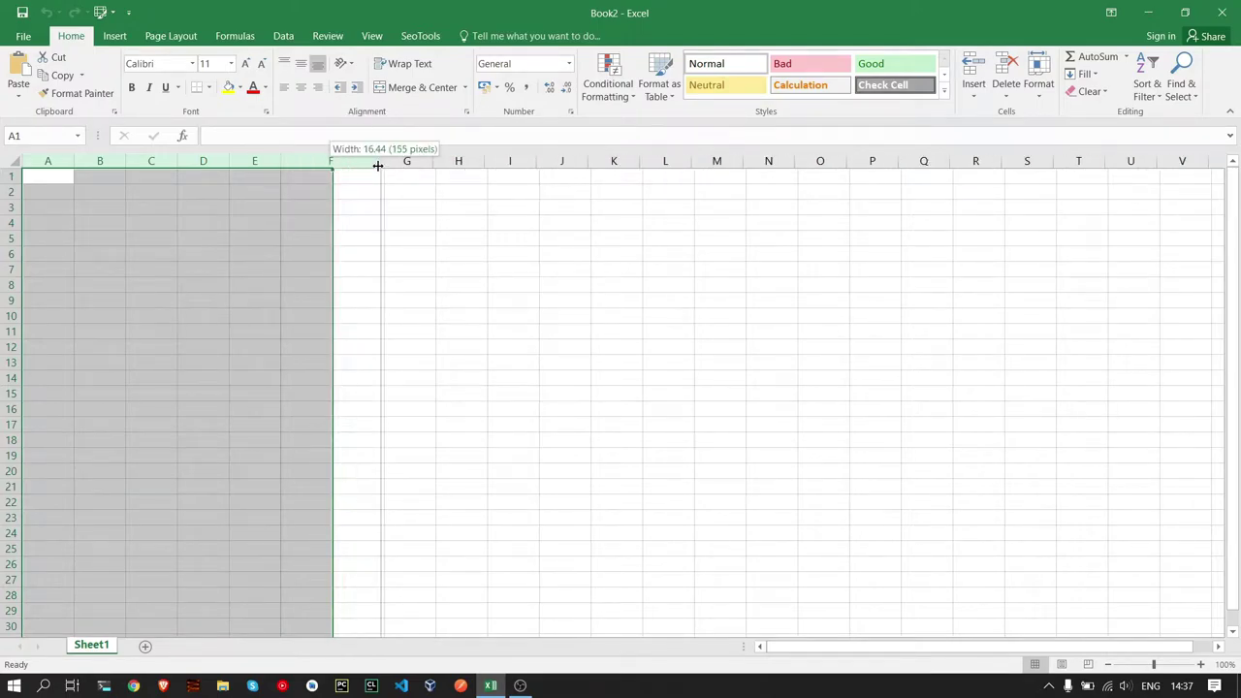
pyautogui.click(352, 285)
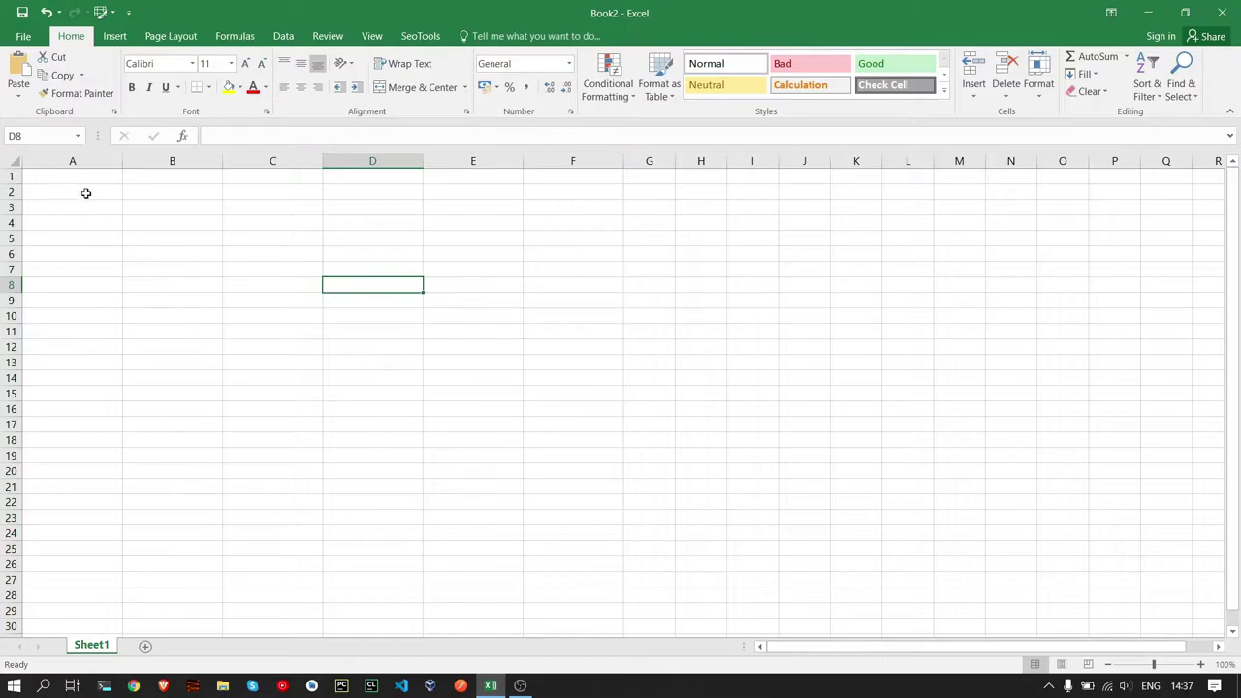
# Step: Merge and centre cells A1:D3 into a single title cell
pyautogui.click(69, 161)
pyautogui.keyDown('shift'); pyautogui.click(407, 160); pyautogui.keyUp('shift')
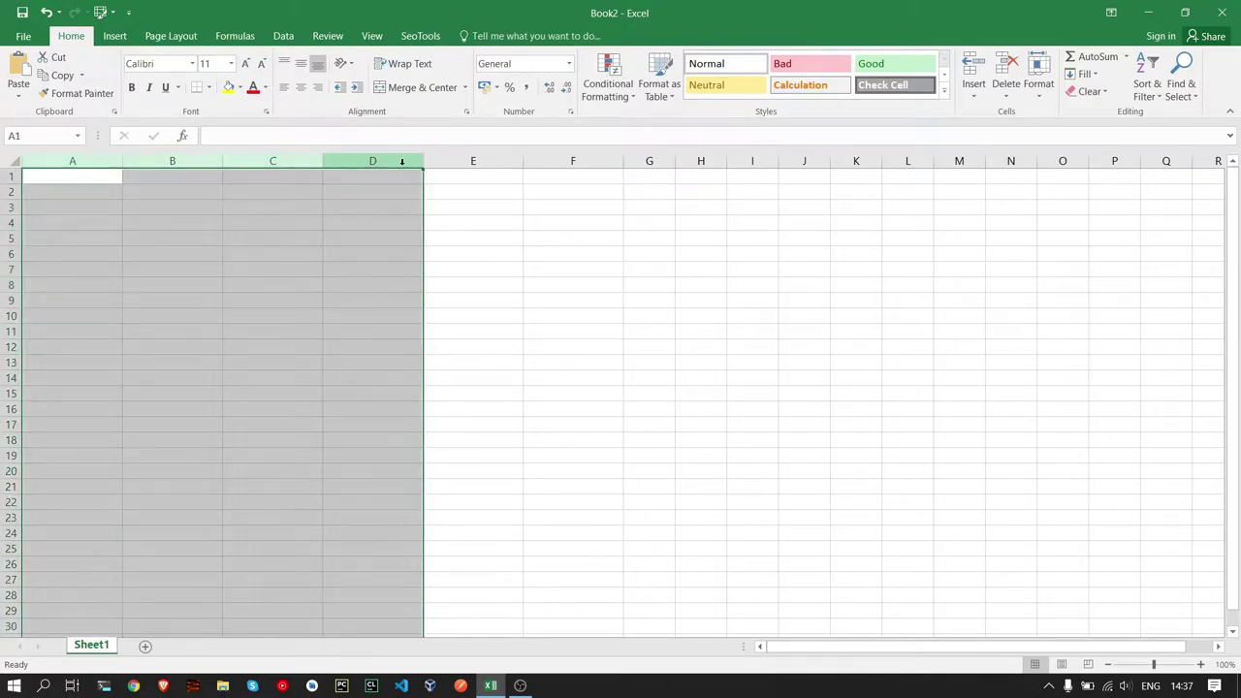
pyautogui.click(354, 197)
pyautogui.click(51, 179)
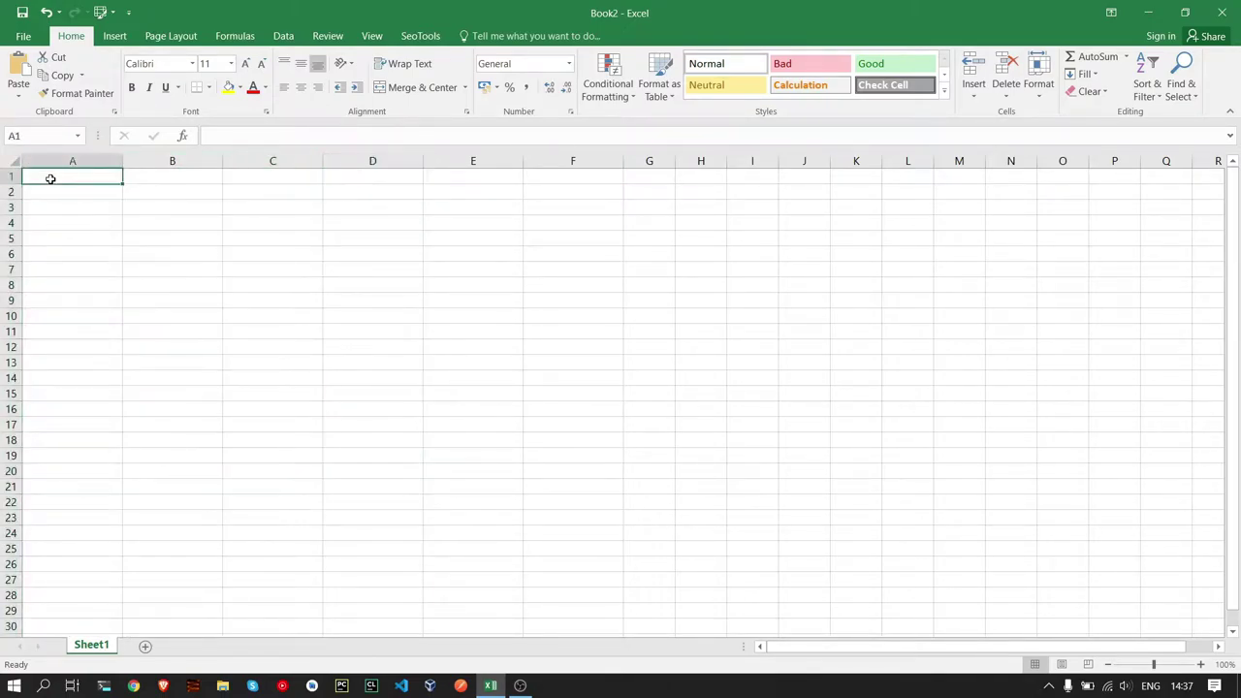
pyautogui.keyDown('shift'); pyautogui.click(389, 210); pyautogui.keyUp('shift')
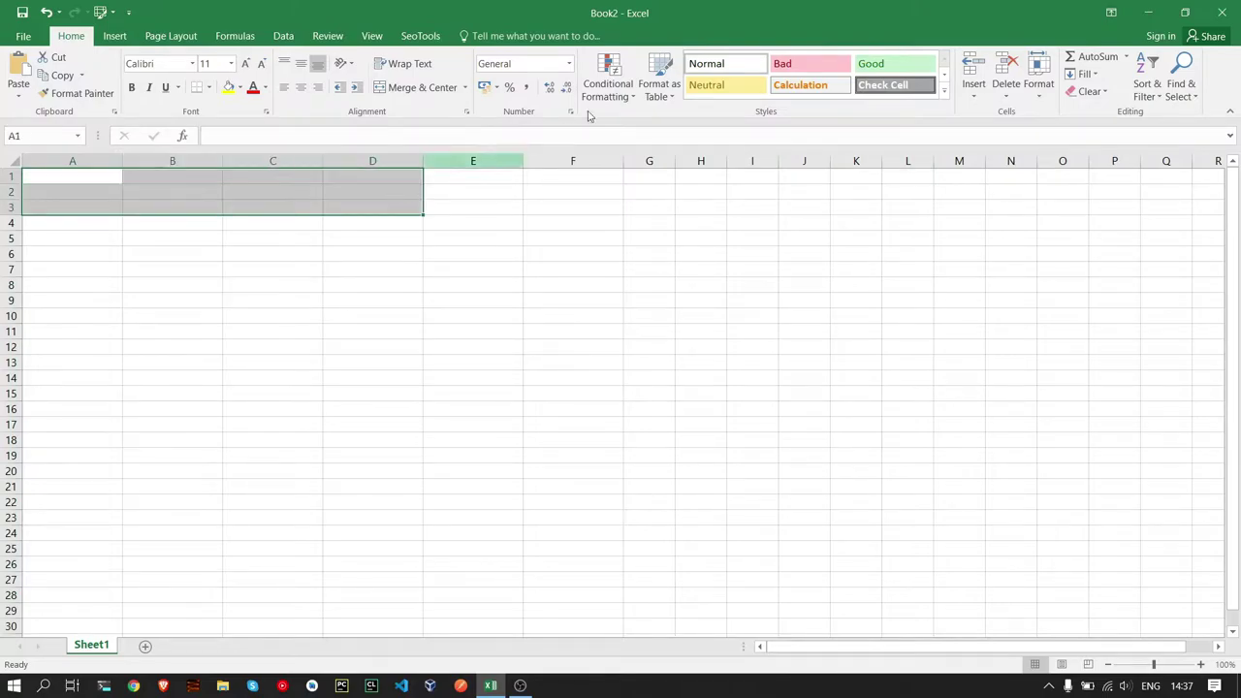
pyautogui.click(423, 88)
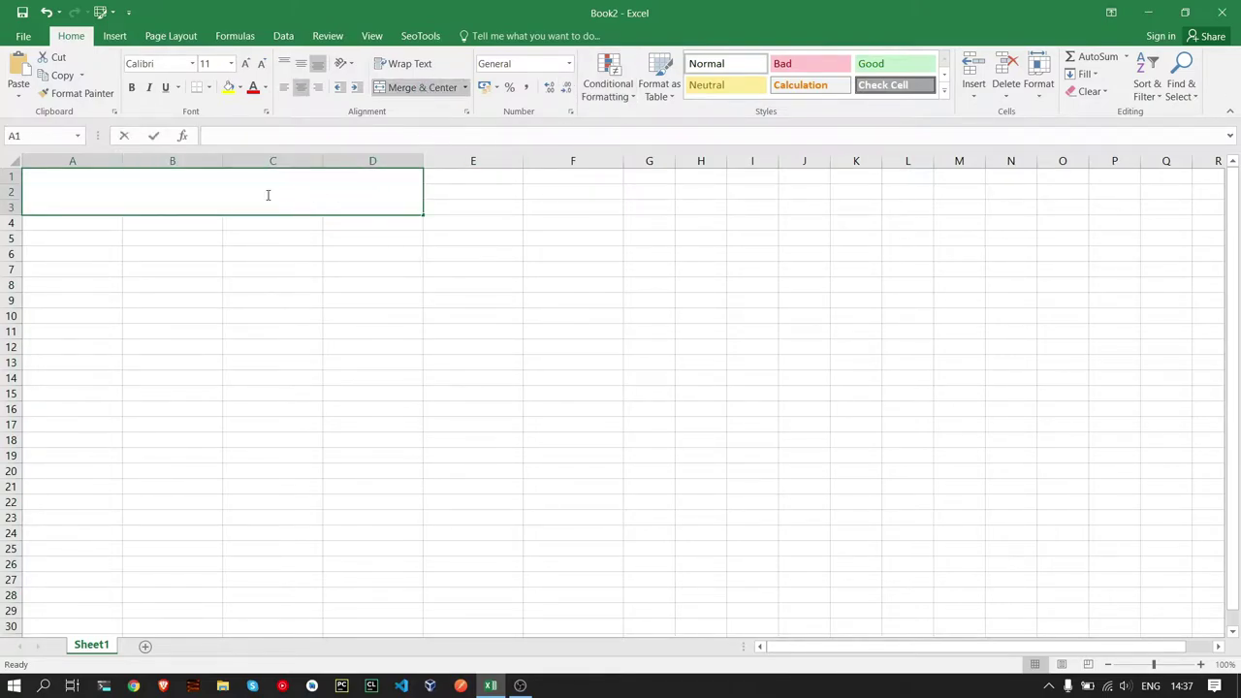
# Step: Enter the title 'TESLA SALES REPORT - 2020' in the merged cell
pyautogui.doubleClick(268, 195)
pyautogui.write('PIE')
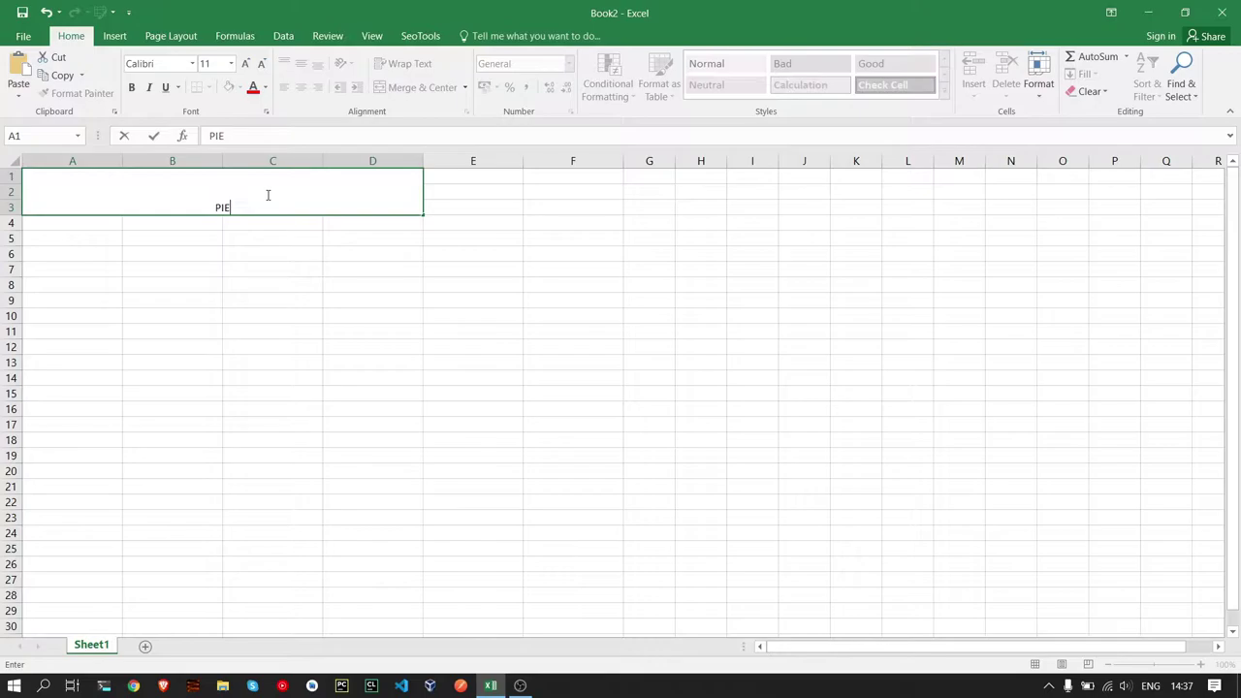
pyautogui.press('BackSpace')
pyautogui.press('BackSpace')
pyautogui.press('BackSpace')
pyautogui.write('TESLA S')
pyautogui.write('ALES 2020')
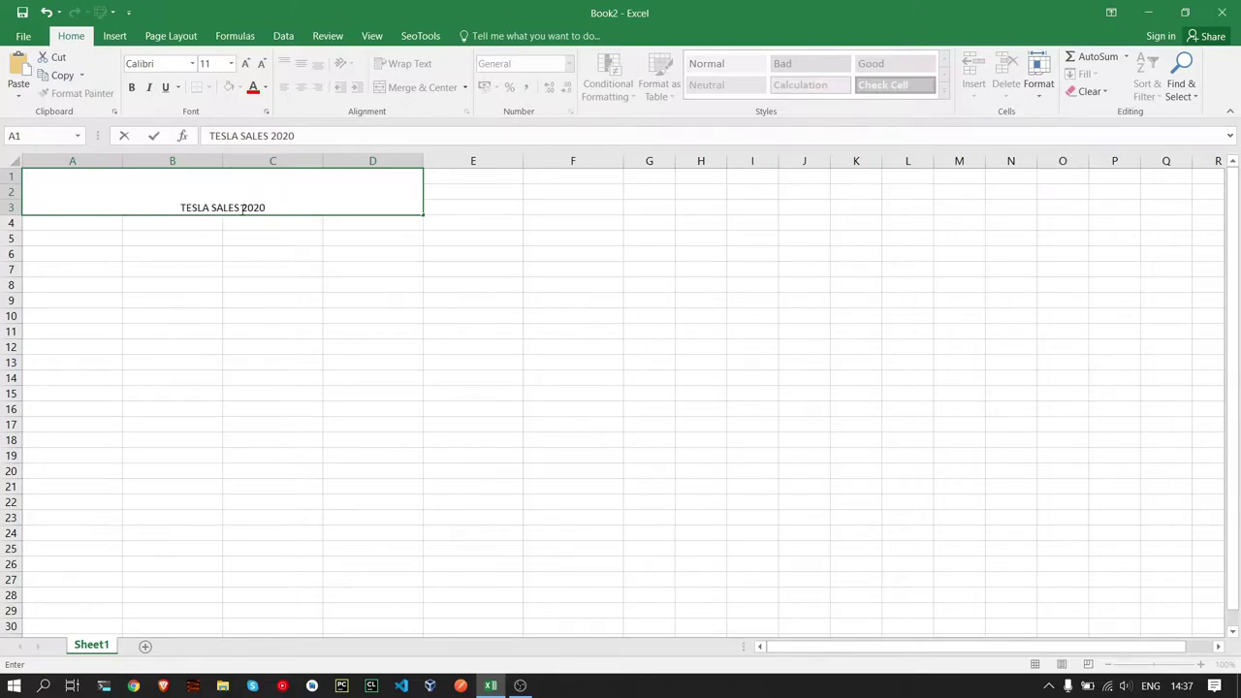
pyautogui.write('- ')
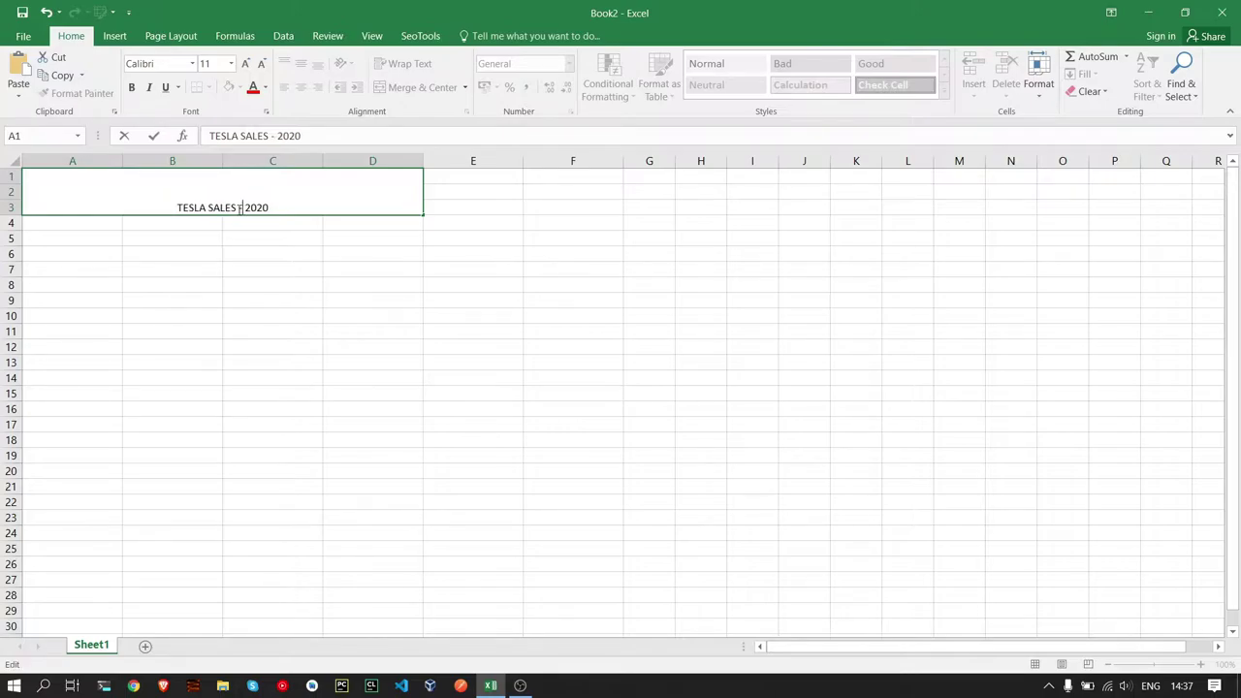
pyautogui.write('REPORT')
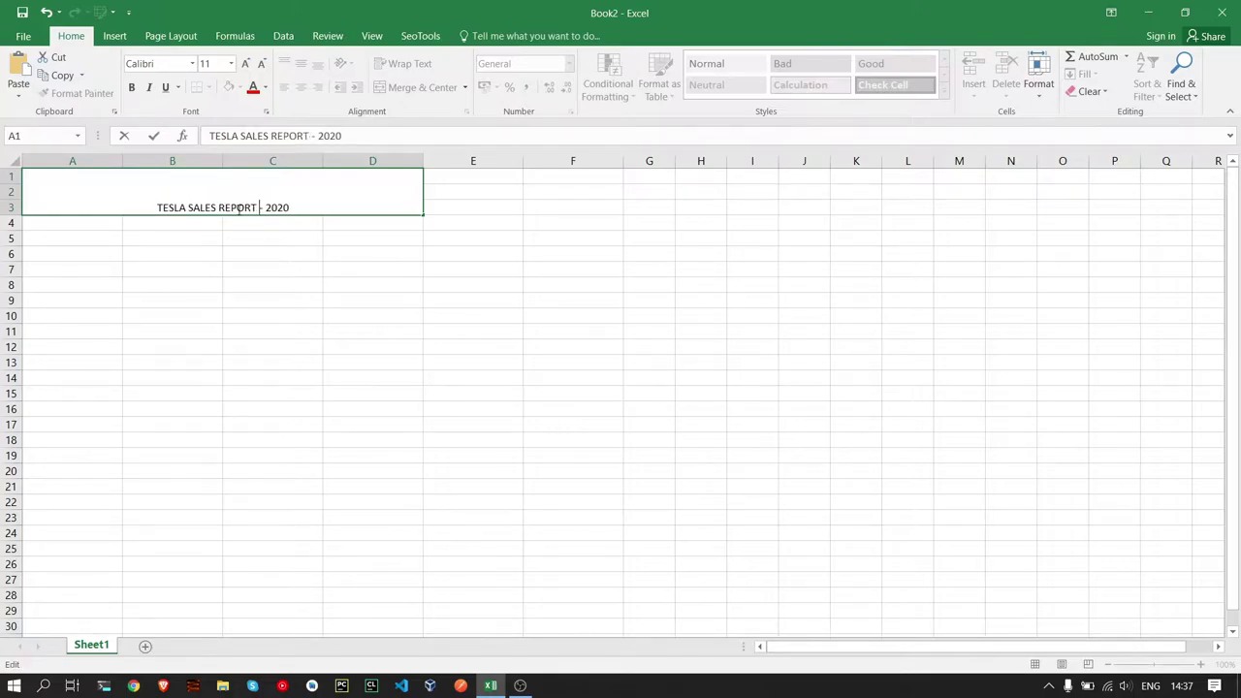
pyautogui.click(336, 224)
pyautogui.click(300, 202)
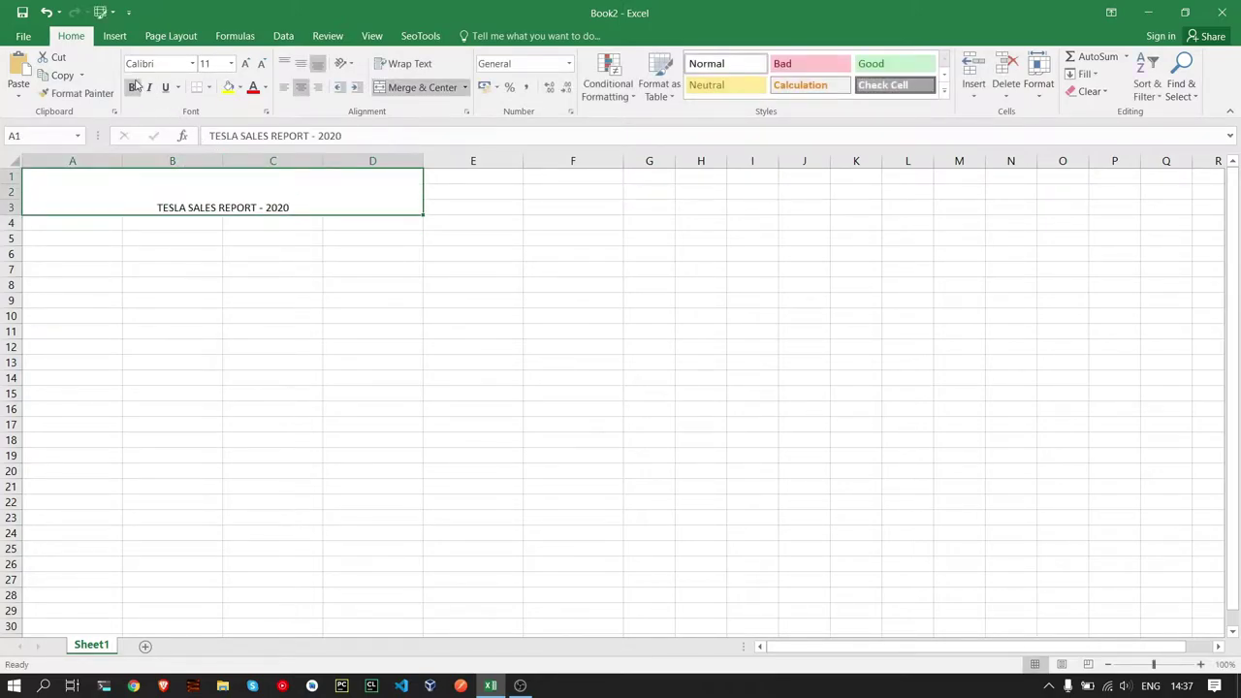
# Step: Make the title bold, size 20, and centred vertically in its cell
pyautogui.click(132, 87)
pyautogui.click(246, 64)
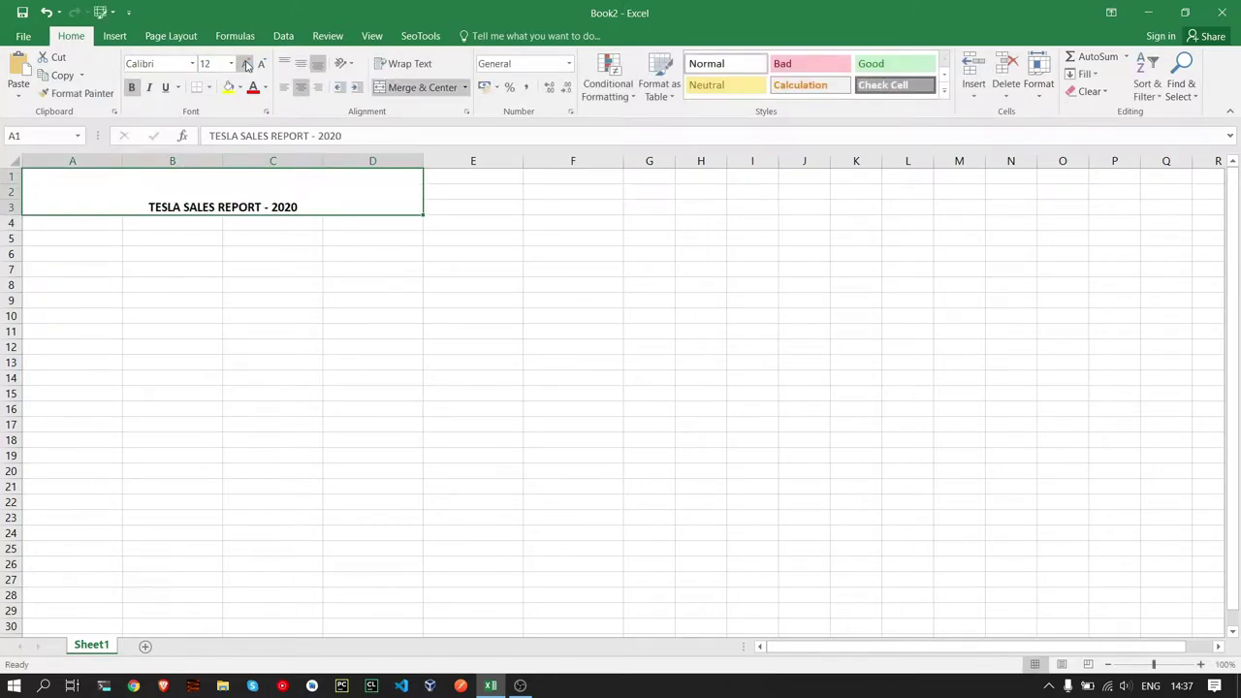
pyautogui.click(231, 63)
pyautogui.click(206, 208)
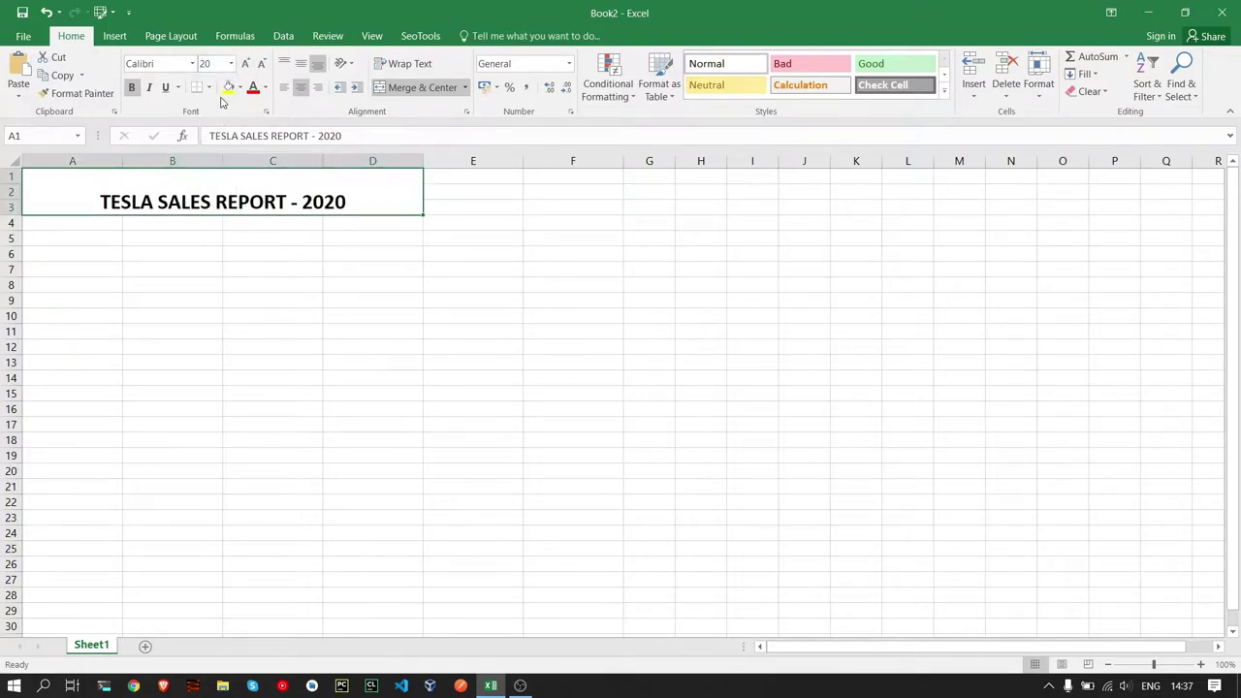
pyautogui.click(301, 63)
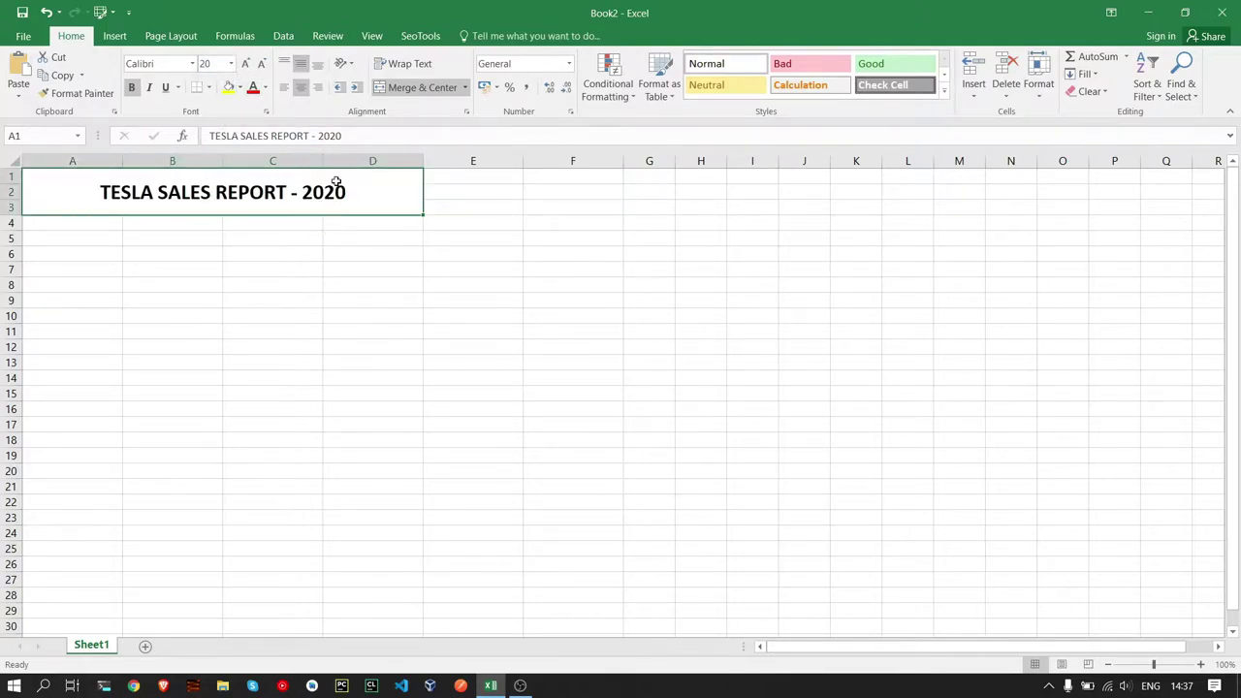
pyautogui.click(335, 312)
# Step: Change the title font to Arial and set its size to 18
pyautogui.click(114, 185)
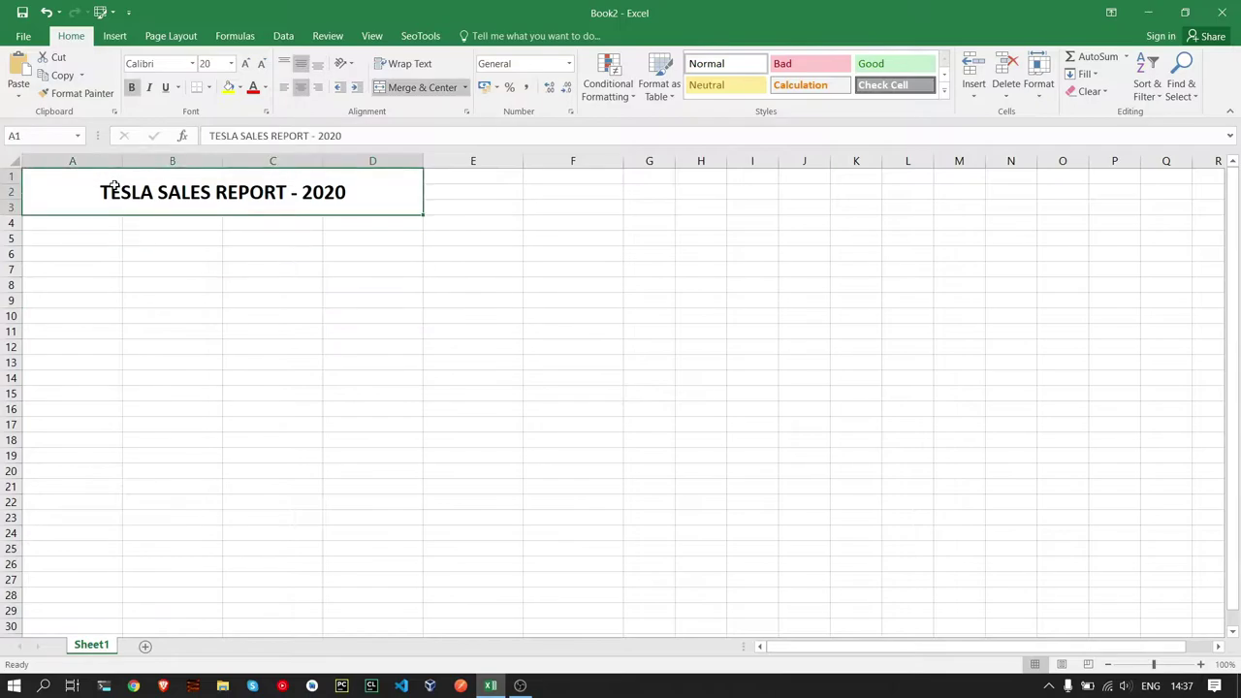
pyautogui.click(192, 63)
pyautogui.click(161, 208)
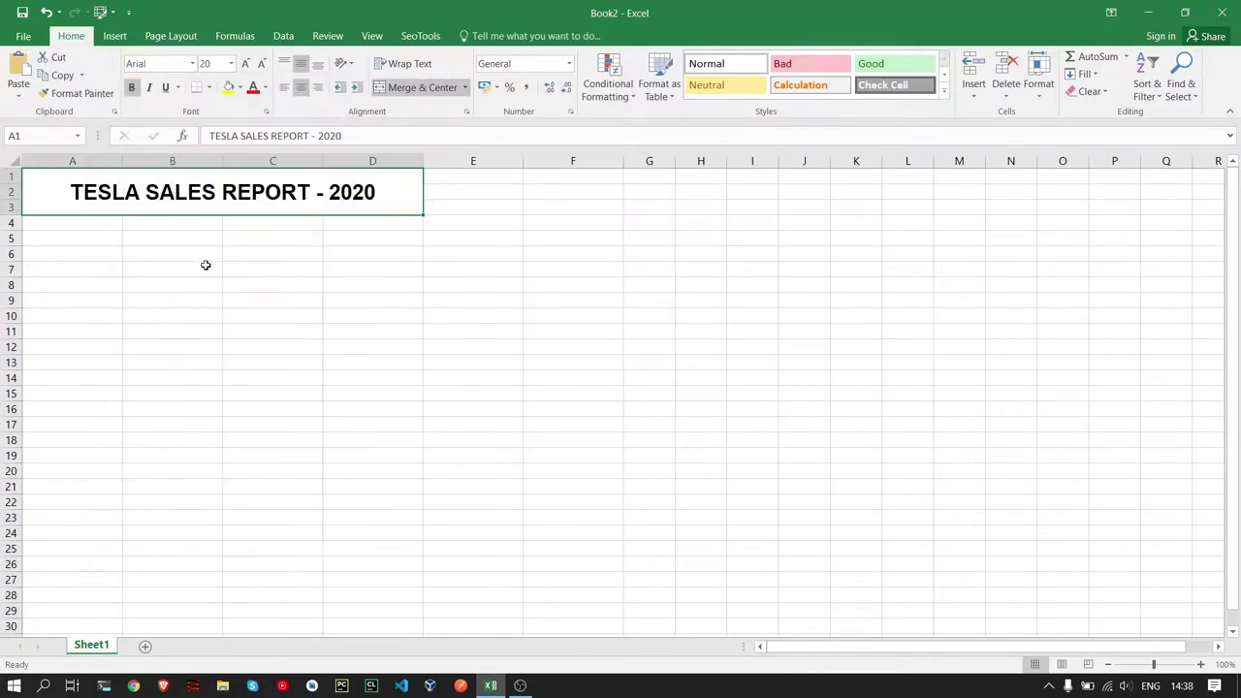
pyautogui.click(255, 316)
pyautogui.click(142, 192)
pyautogui.click(231, 63)
pyautogui.click(213, 187)
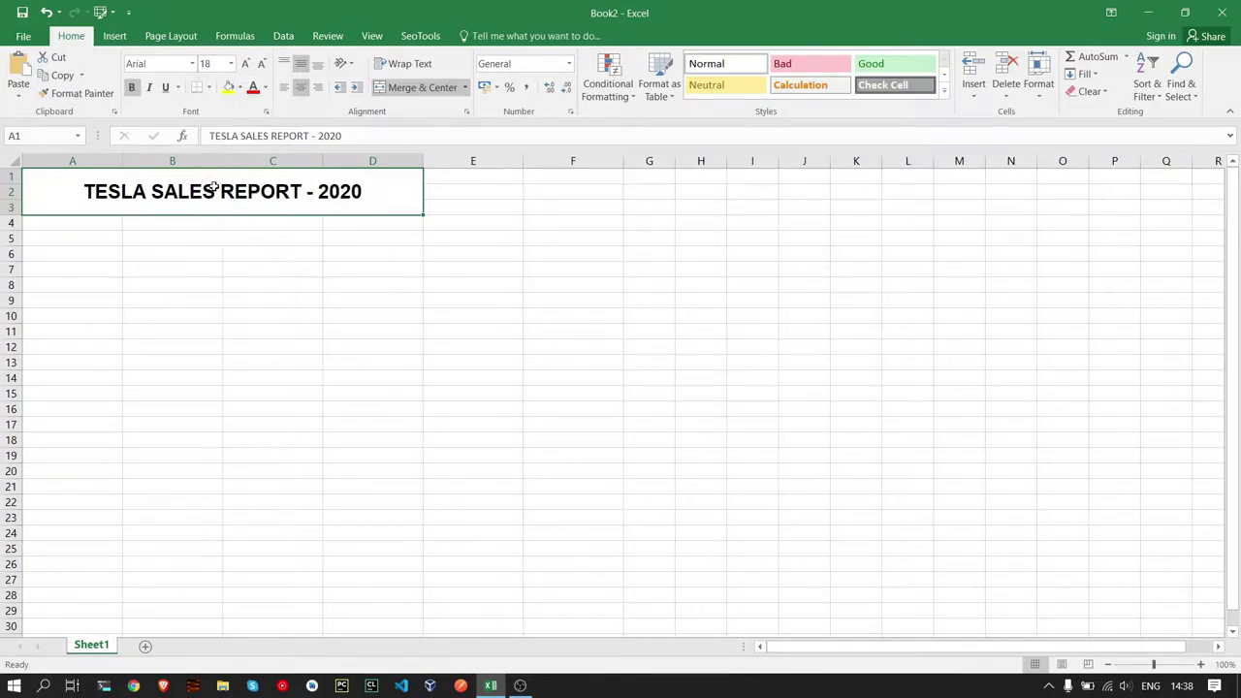
pyautogui.click(226, 273)
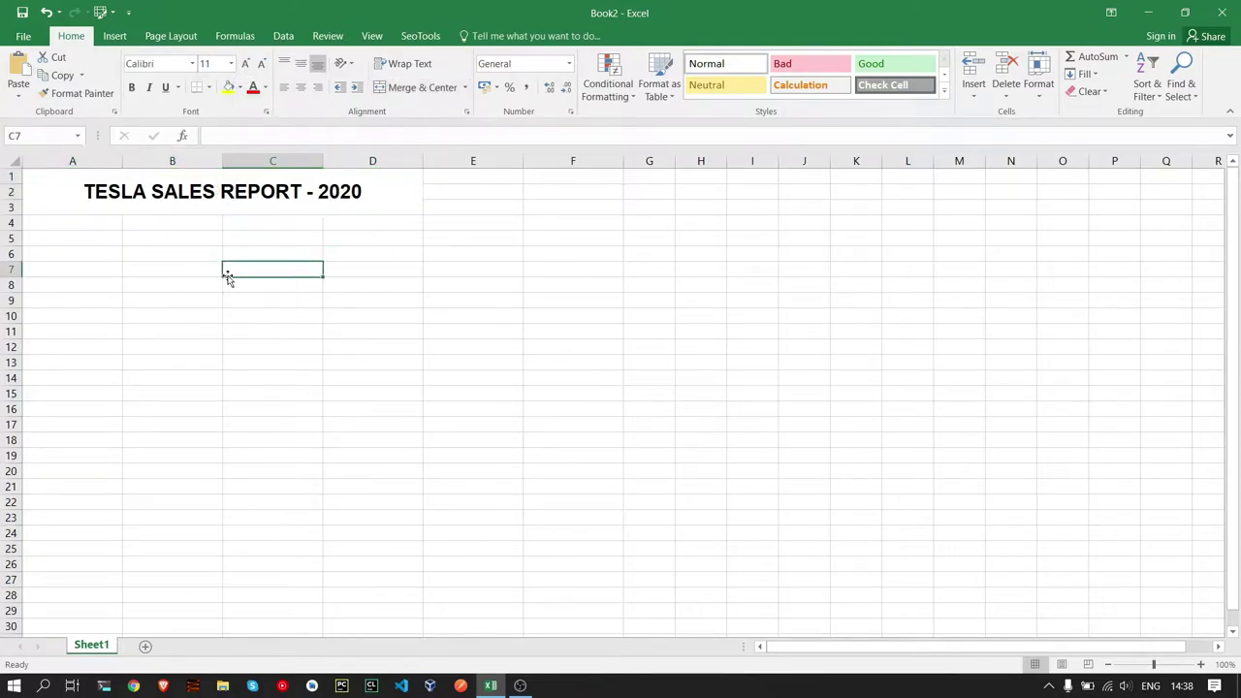
# Step: Enter the headings MONTH in A5 and MODEL in B5
pyautogui.click(119, 272)
pyautogui.doubleClick(98, 240)
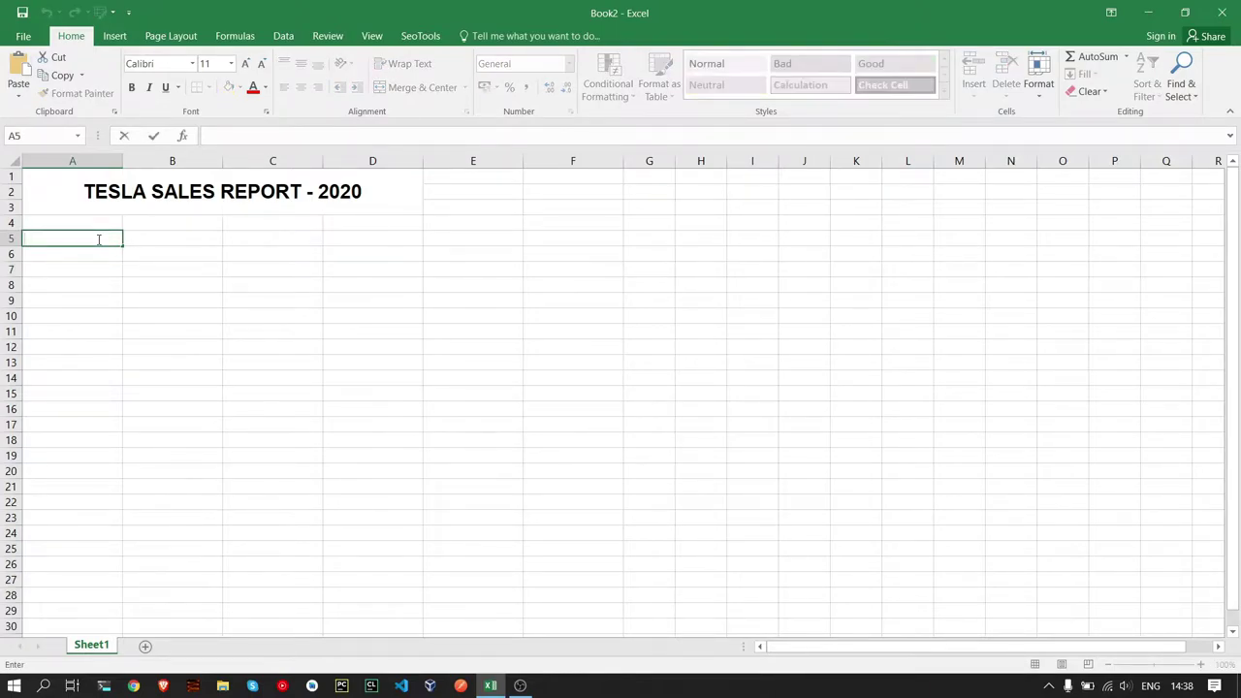
pyautogui.write('Mo')
pyautogui.press('BackSpace')
pyautogui.press('BackSpace')
pyautogui.write('NTH')
pyautogui.press('Tab')
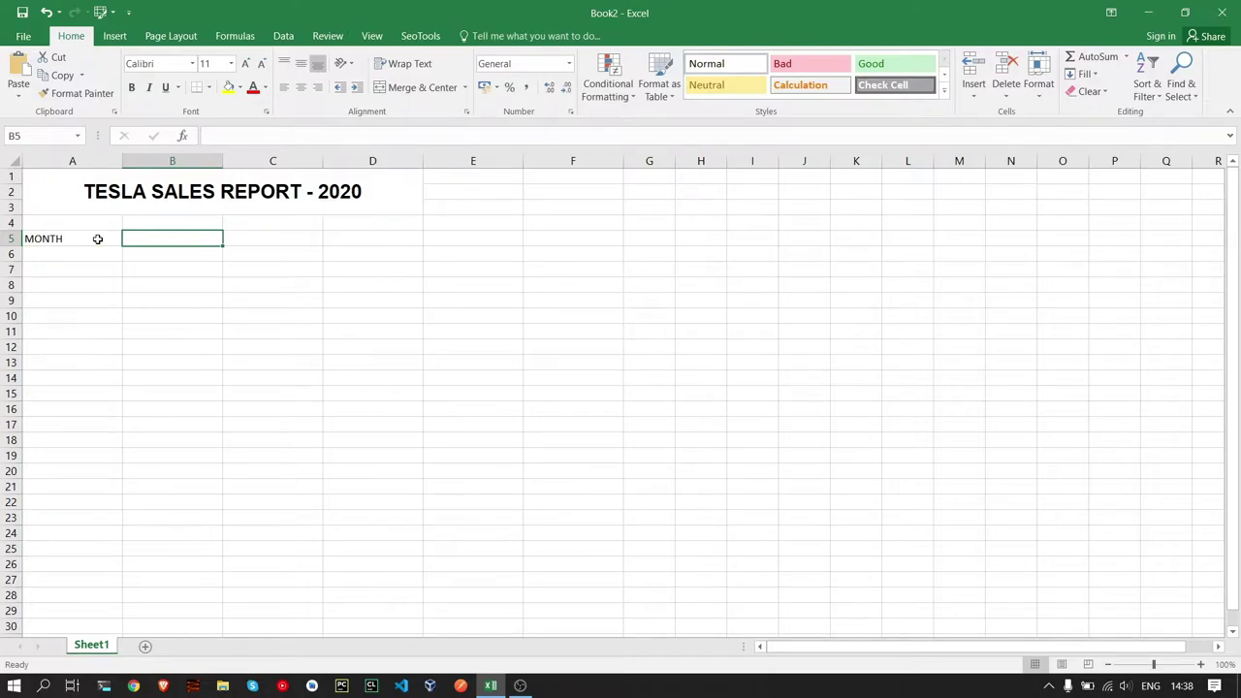
pyautogui.write('CA')
pyautogui.press('BackSpace')
pyautogui.press('BackSpace')
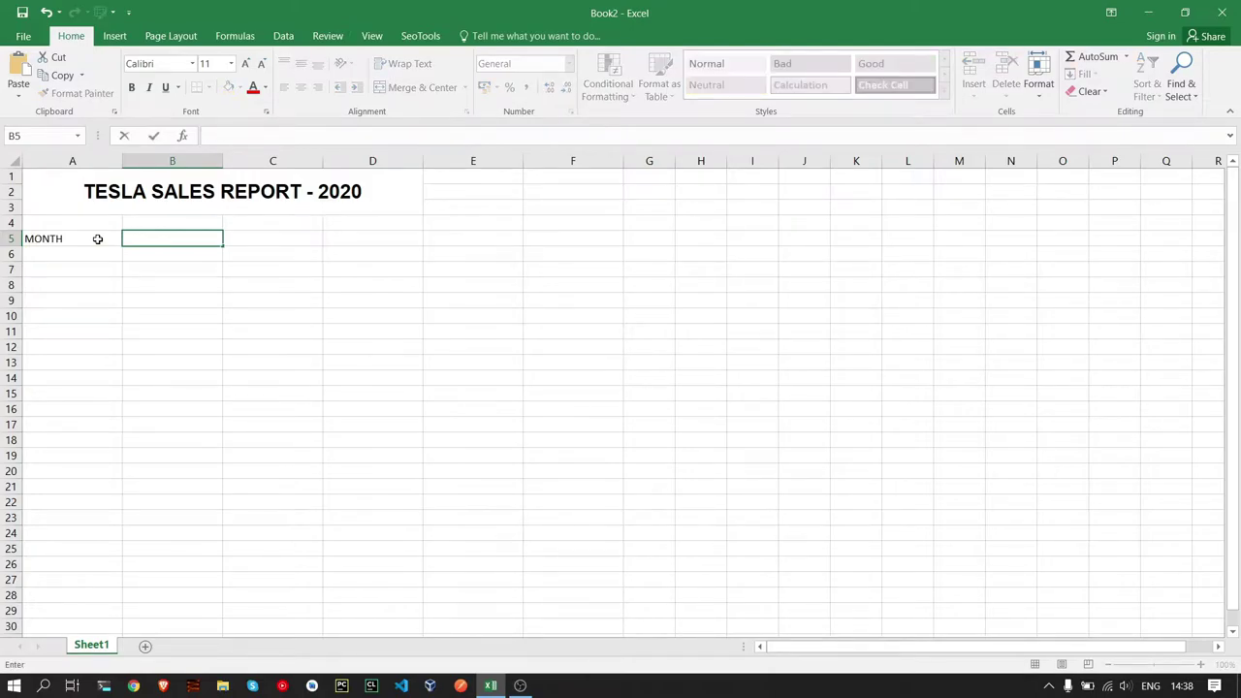
pyautogui.write('MODEL')
pyautogui.press('Tab')
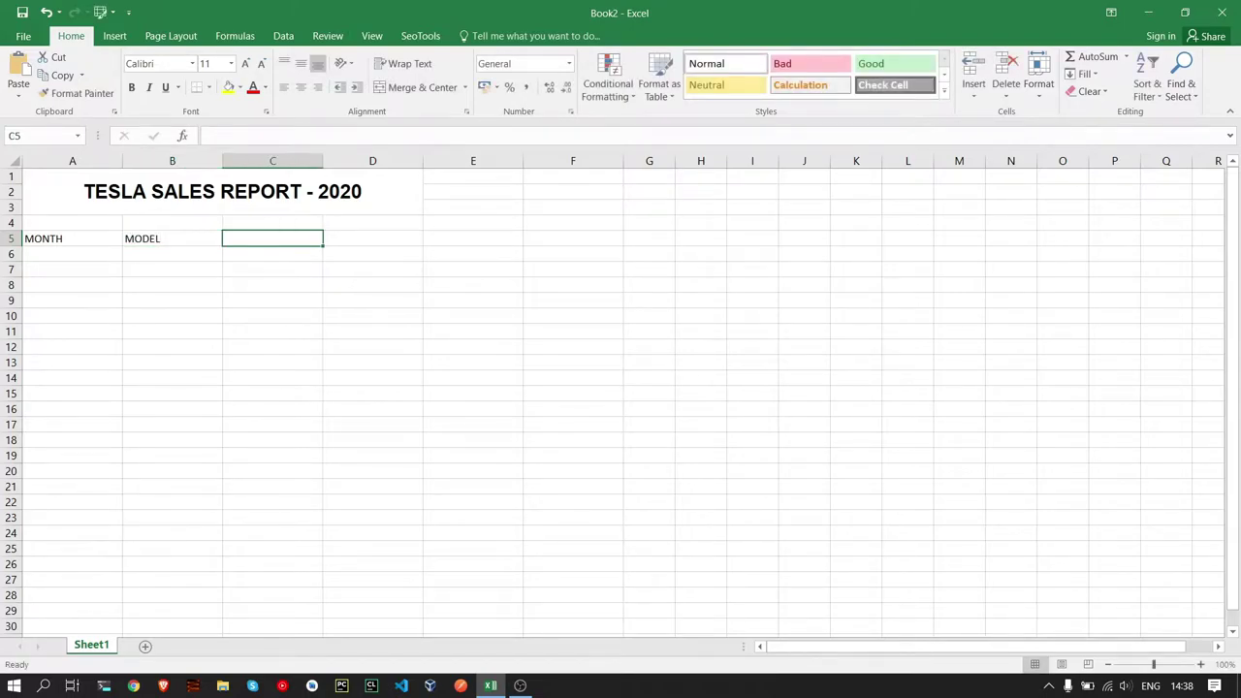
# Step: Enter the heading SALES (in Millions) in C5
pyautogui.click(255, 244)
pyautogui.write('SA')
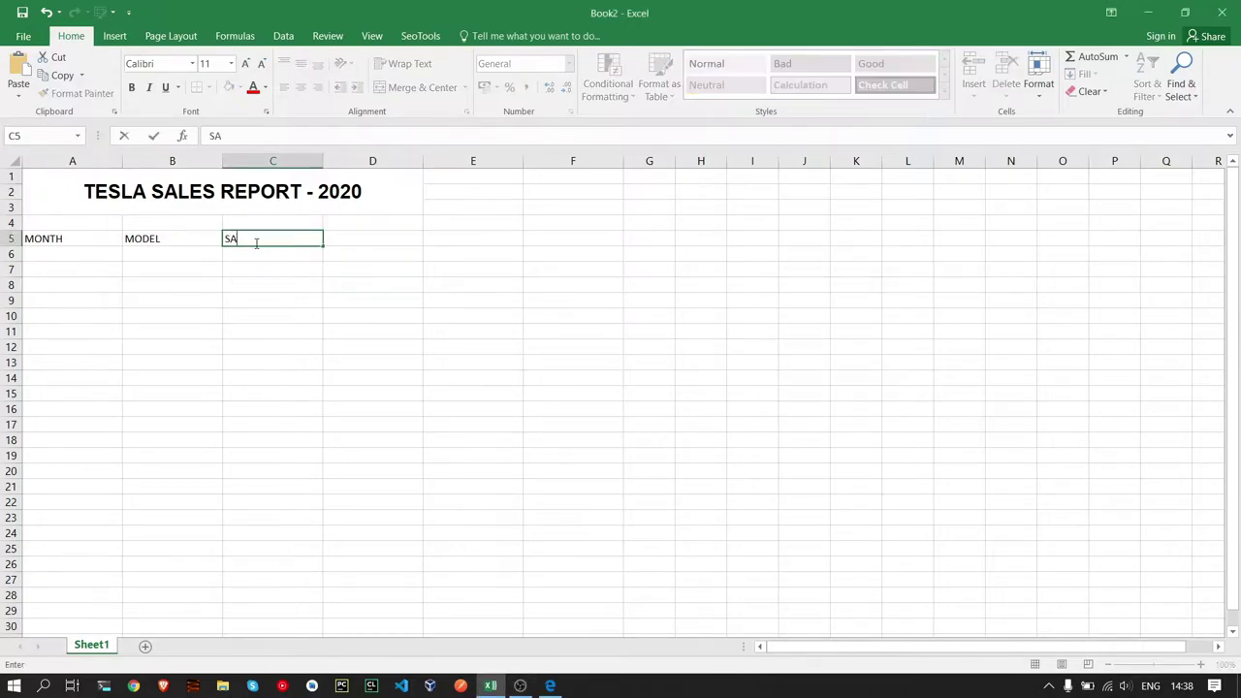
pyautogui.write('LES (')
pyautogui.press('Left')
pyautogui.write('in')
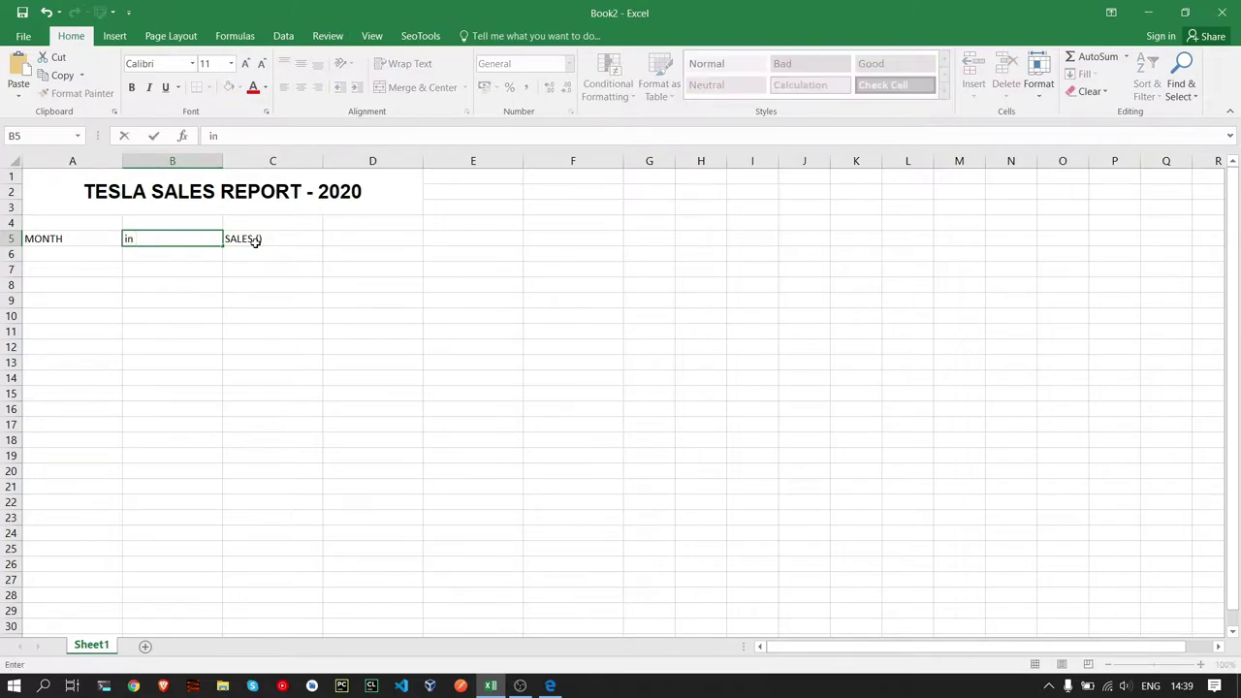
pyautogui.hotkey('ctrl', 'z')
pyautogui.click(255, 239)
pyautogui.doubleClick(257, 239)
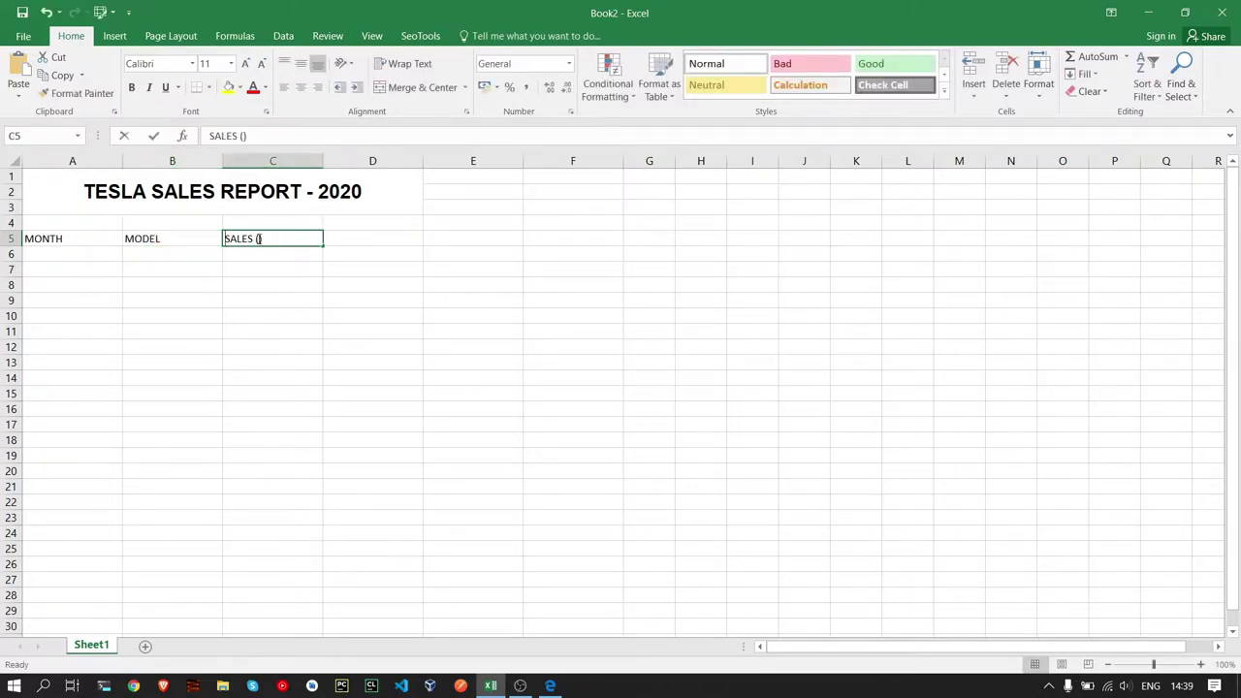
pyautogui.write('in ')
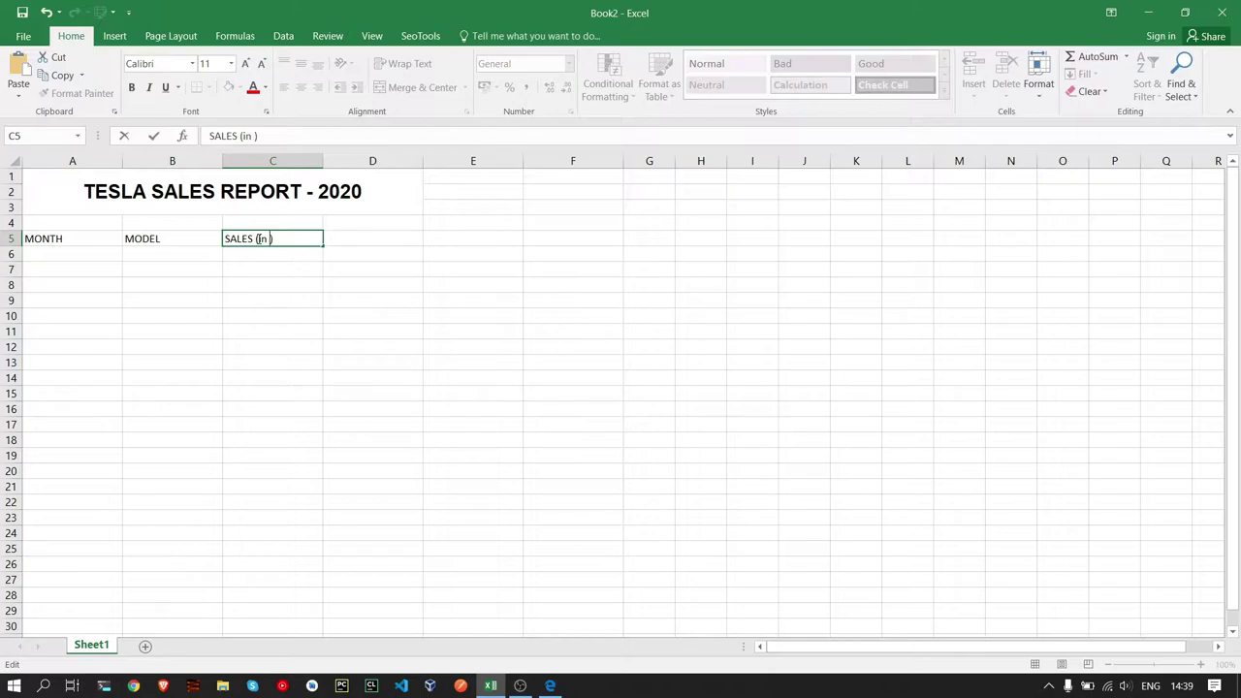
pyautogui.write('Millio')
pyautogui.write('ns')
pyautogui.press('Return')
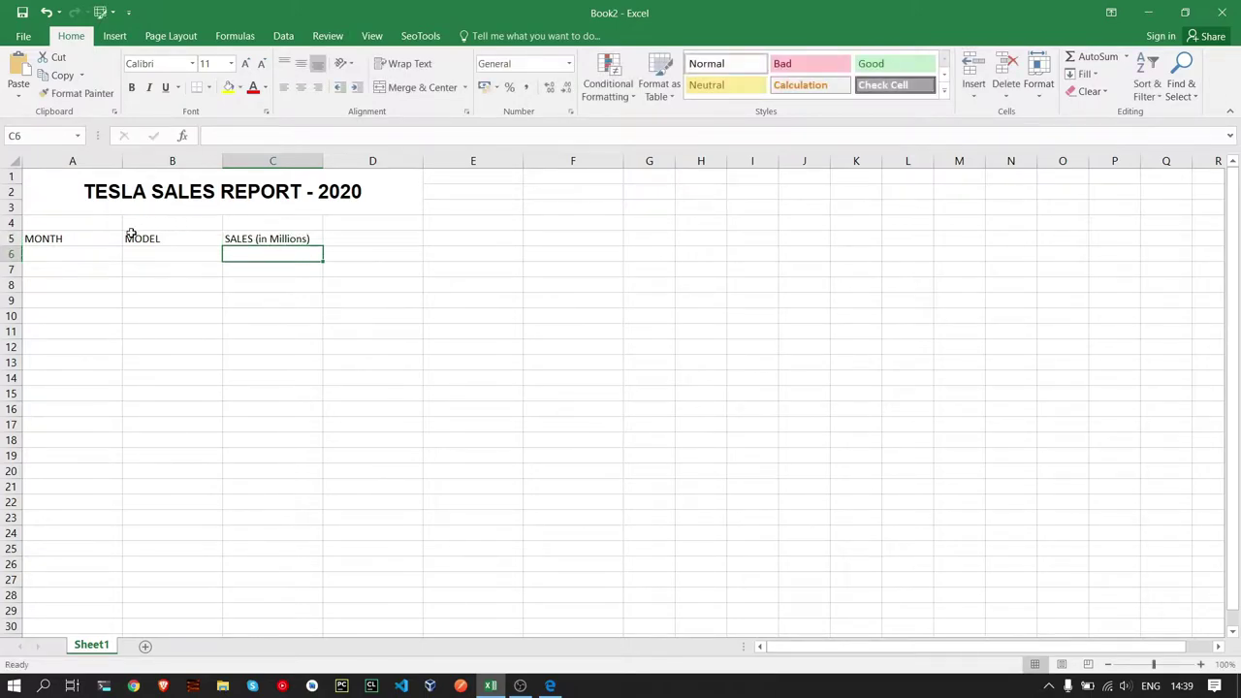
pyautogui.click(102, 237)
pyautogui.click(99, 261)
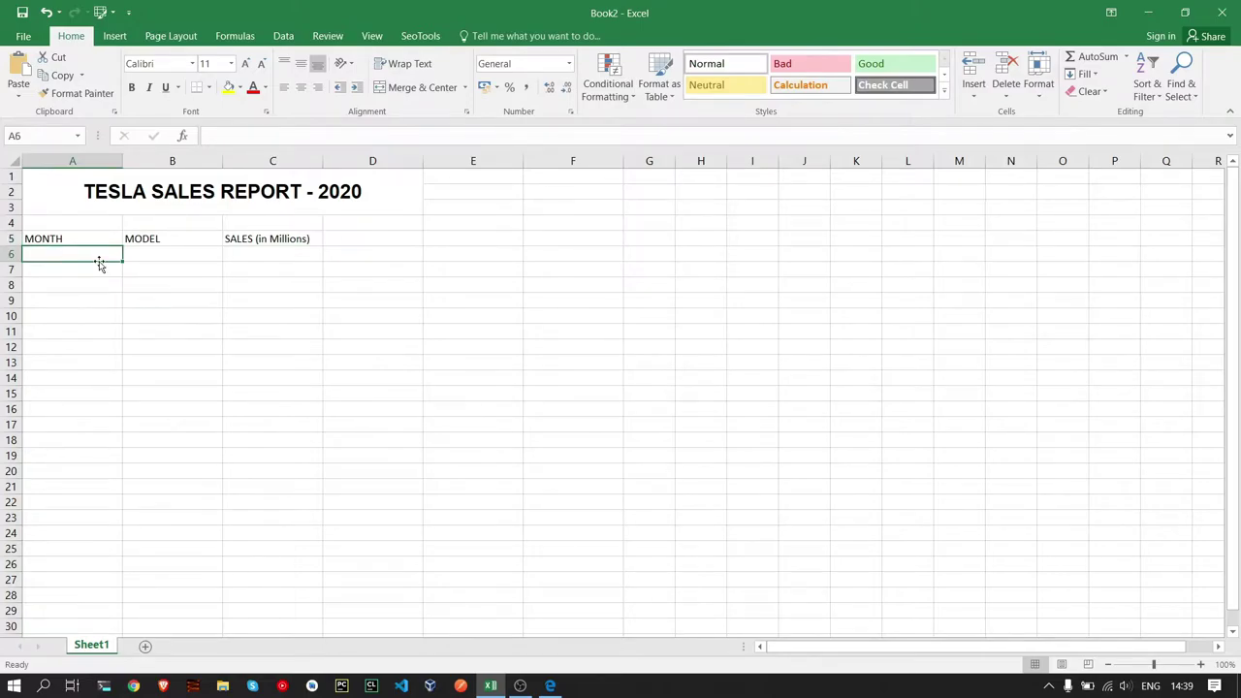
# Step: Rename the A5 heading to SL No. and enter 1 in A6
pyautogui.write('AJA')
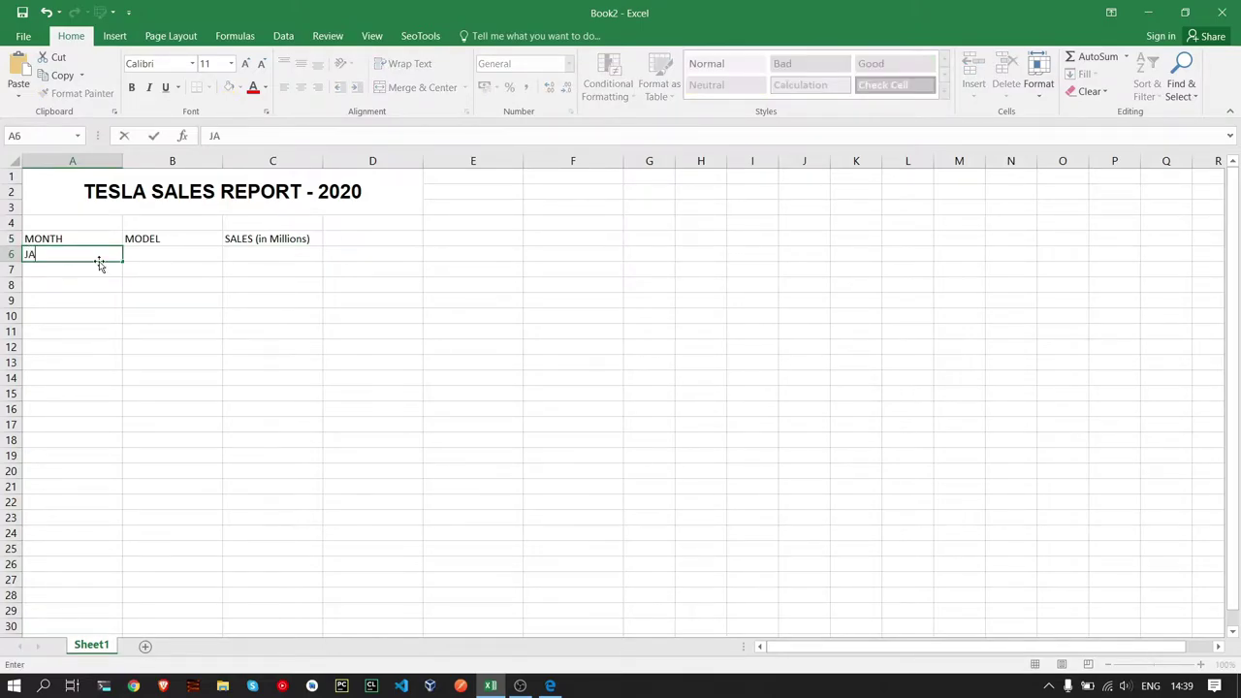
pyautogui.write('N')
pyautogui.doubleClick(79, 239)
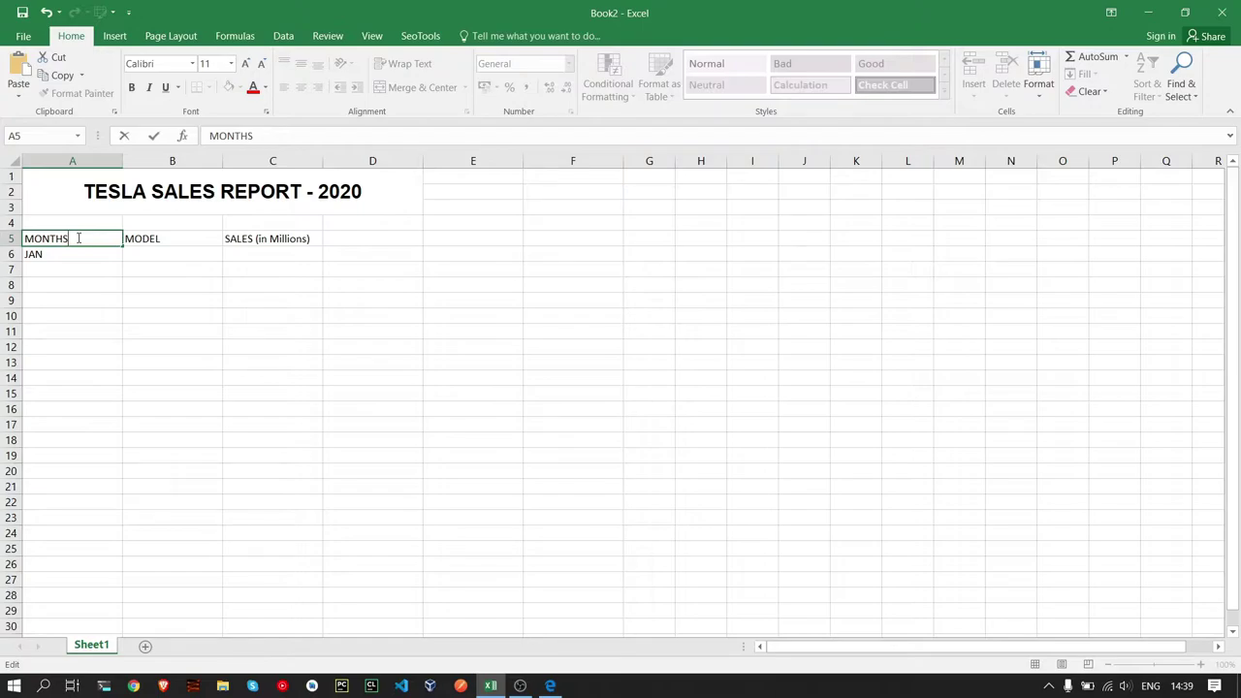
pyautogui.press('BackSpace')
pyautogui.press('BackSpace')
pyautogui.press('BackSpace')
pyautogui.write('SL No.')
pyautogui.click(85, 260)
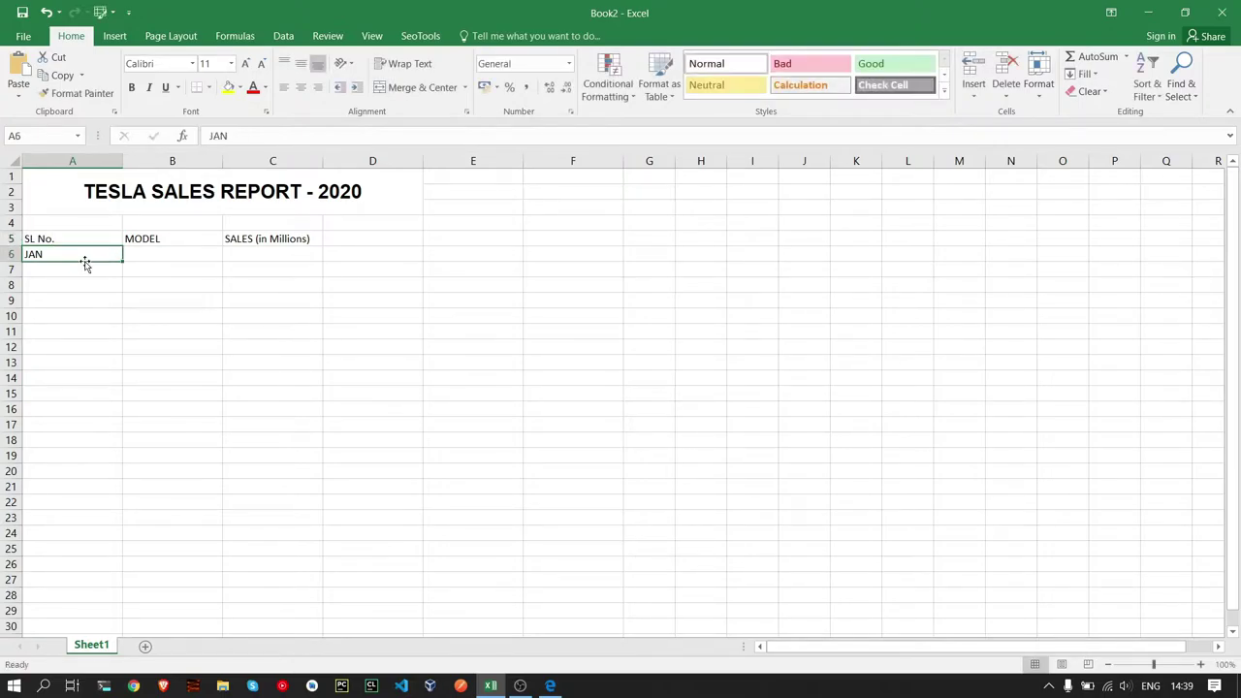
pyautogui.write('1')
pyautogui.click(99, 267)
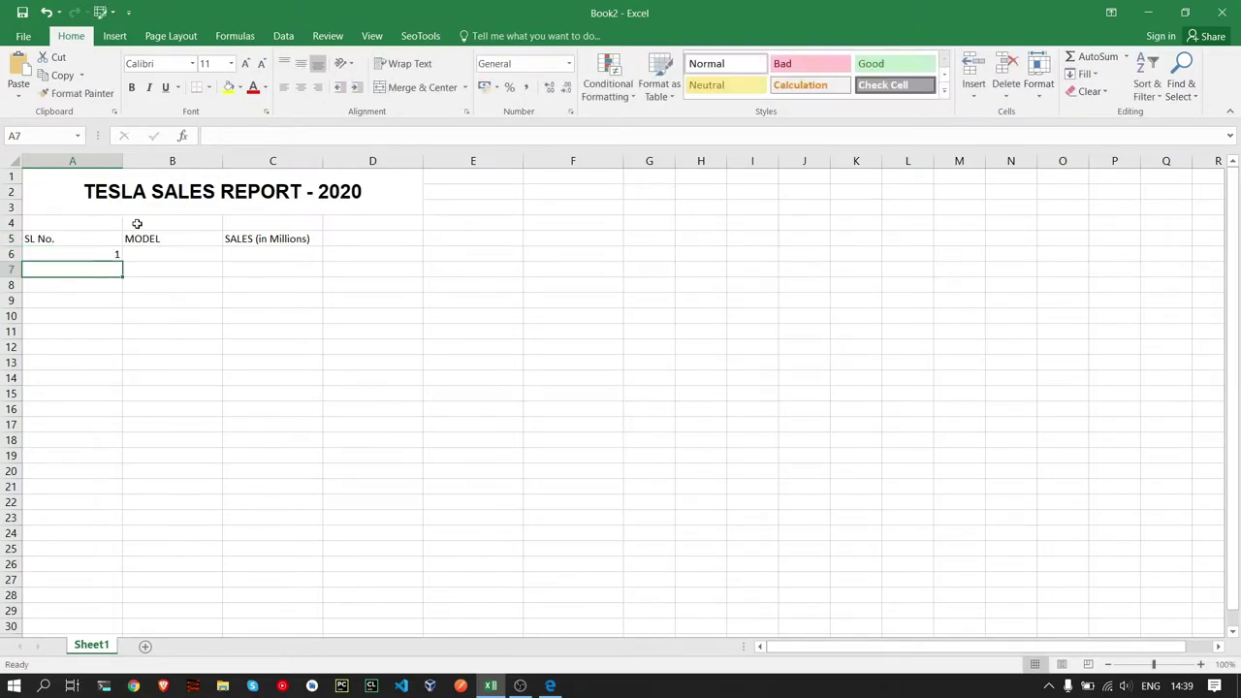
# Step: Number A7:A10 with an =A6+1 formula filled down to 5
pyautogui.click(265, 141)
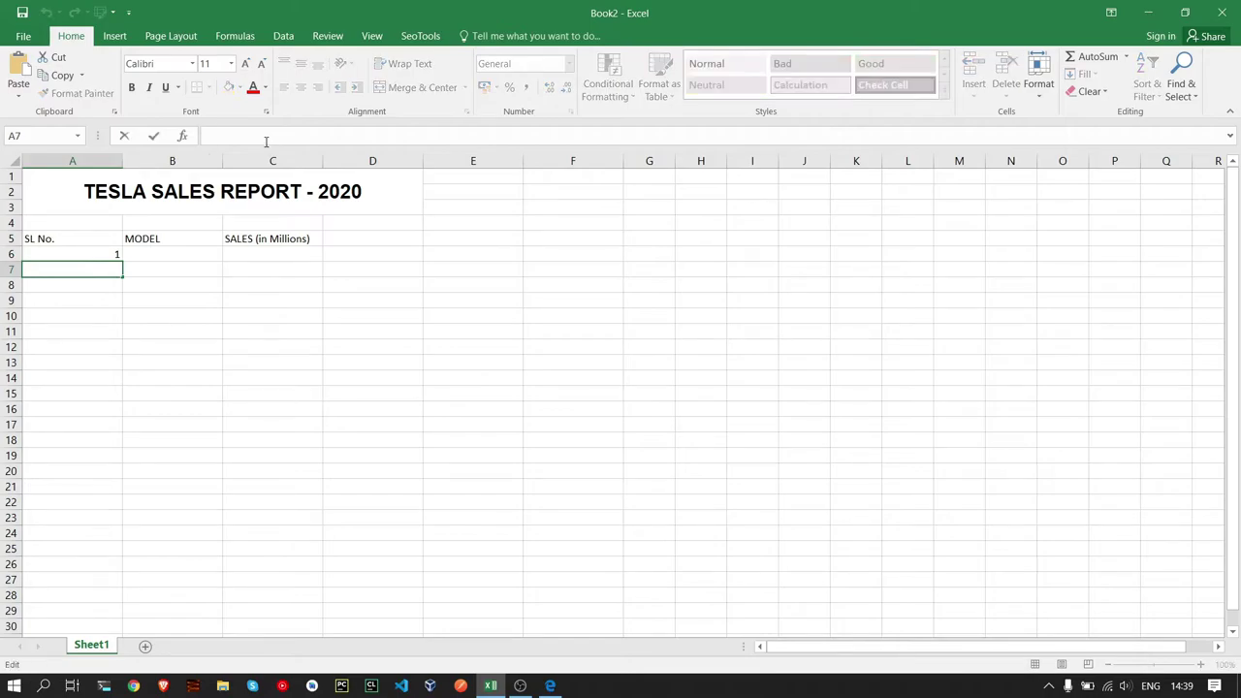
pyautogui.write('=')
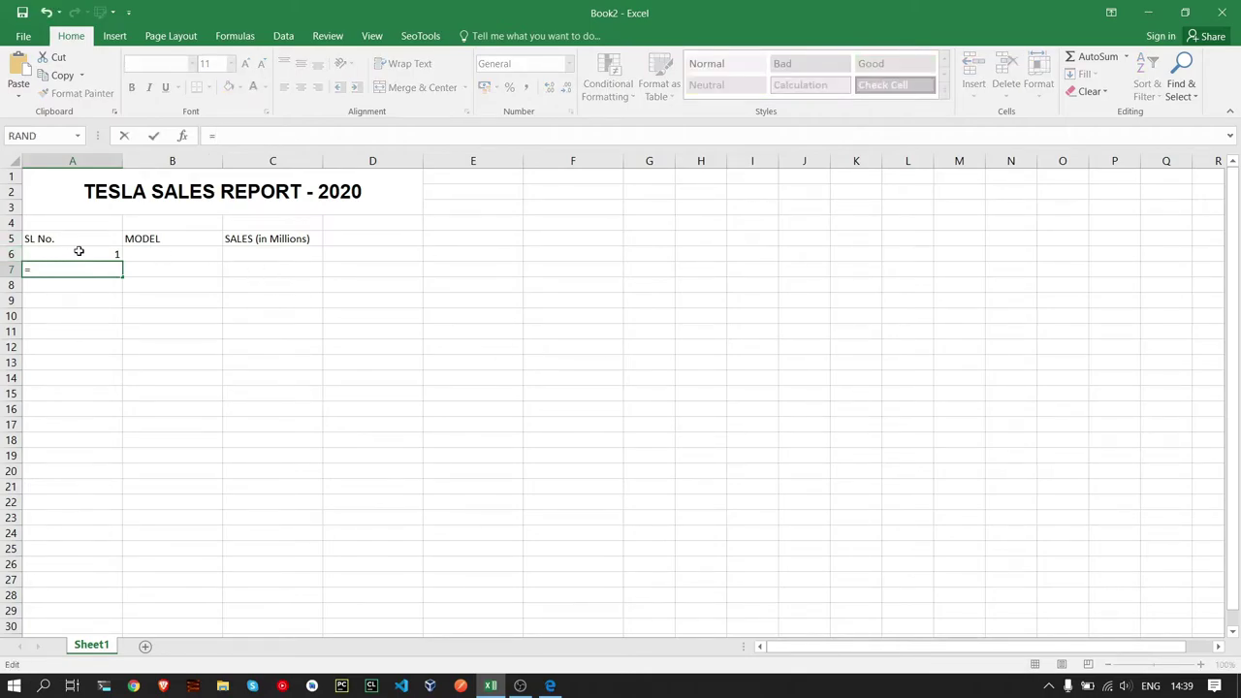
pyautogui.click(80, 252)
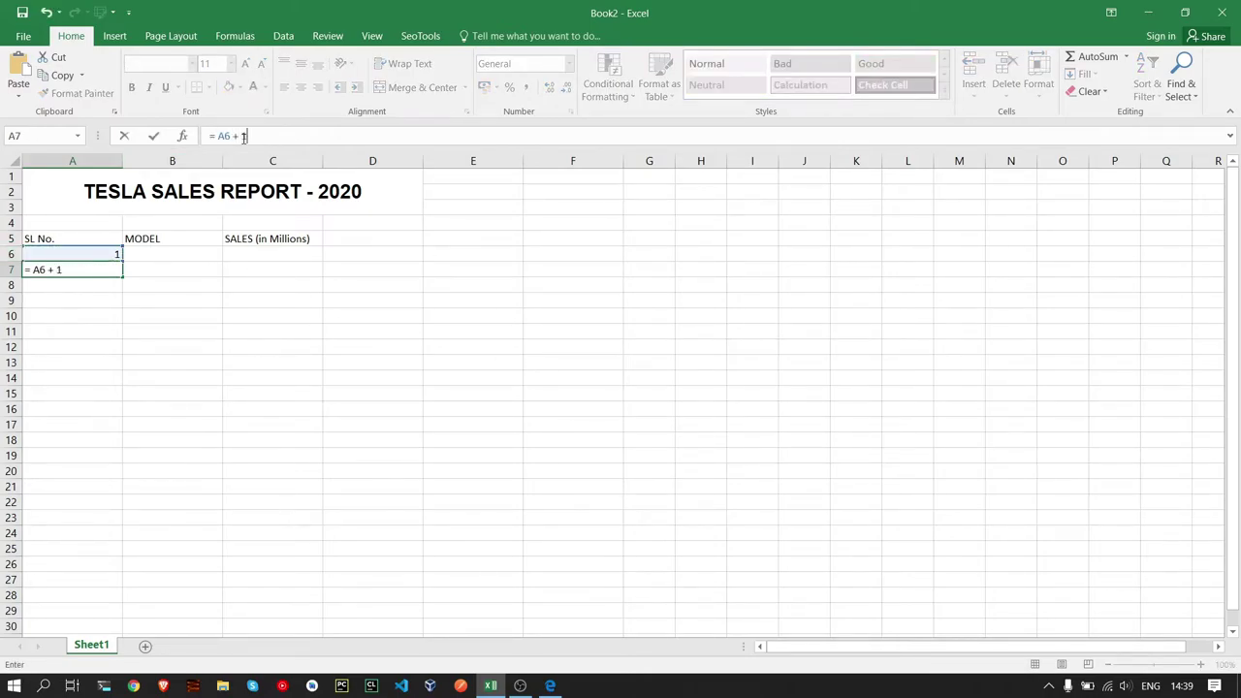
pyautogui.click(153, 136)
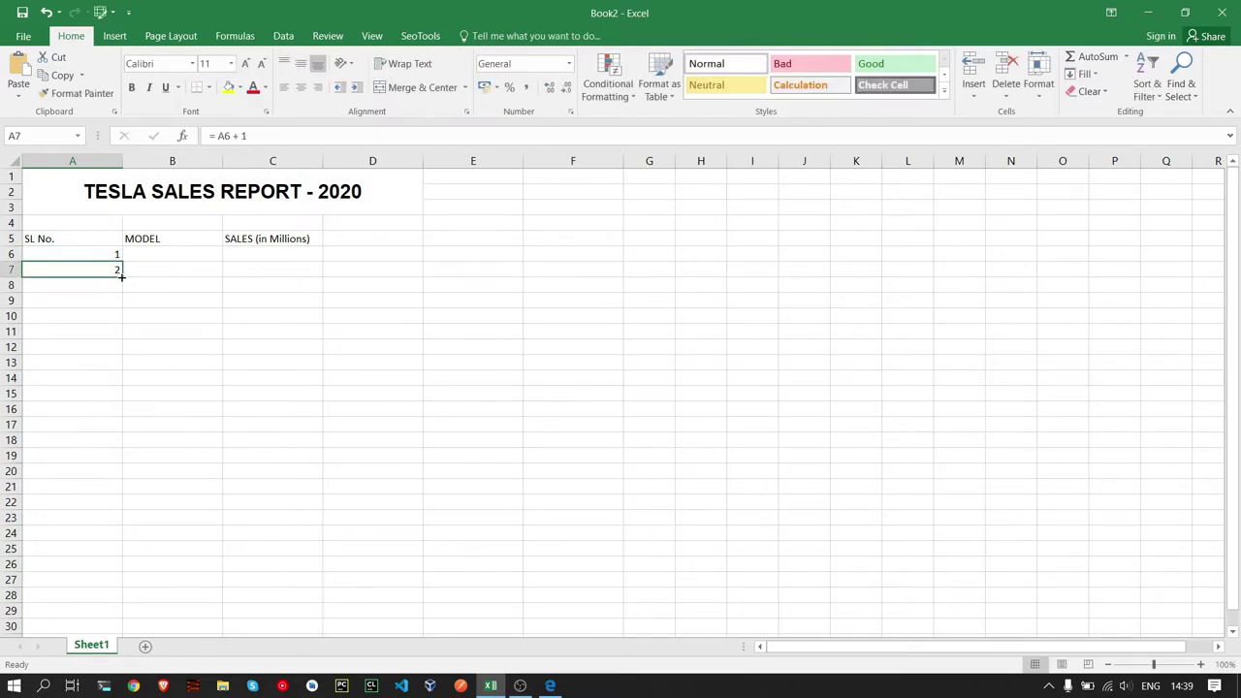
pyautogui.moveTo(121, 276); pyautogui.dragTo(117, 313)
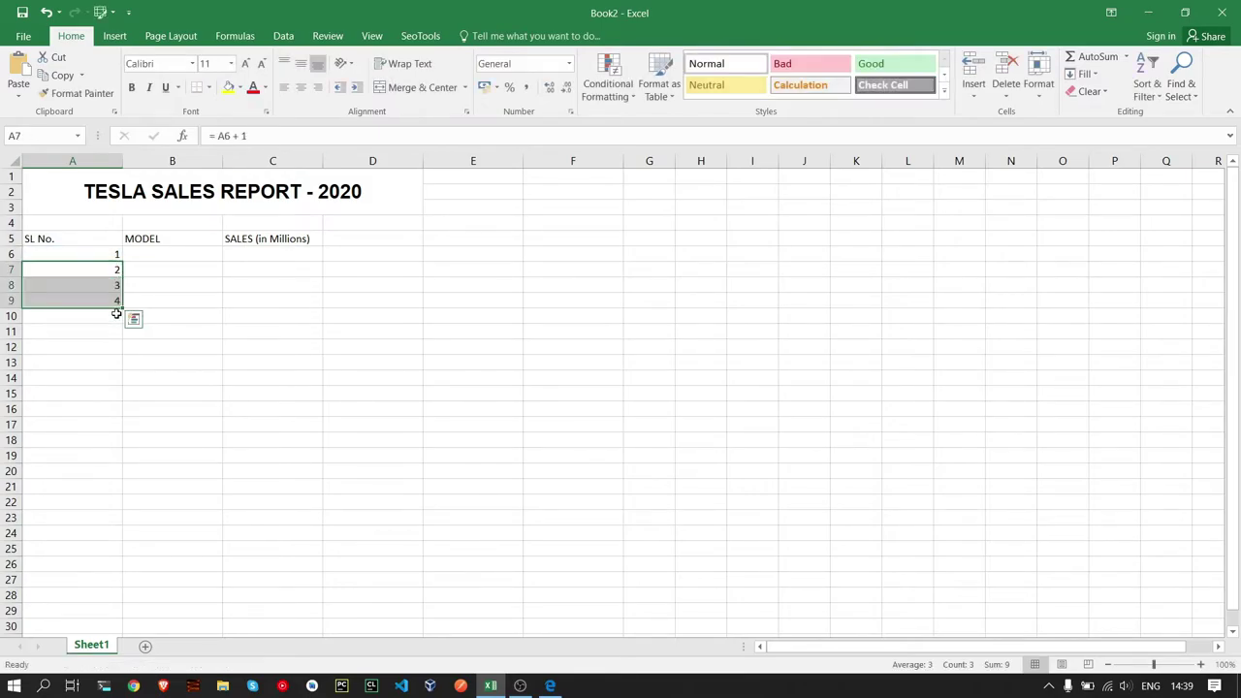
pyautogui.click(117, 302)
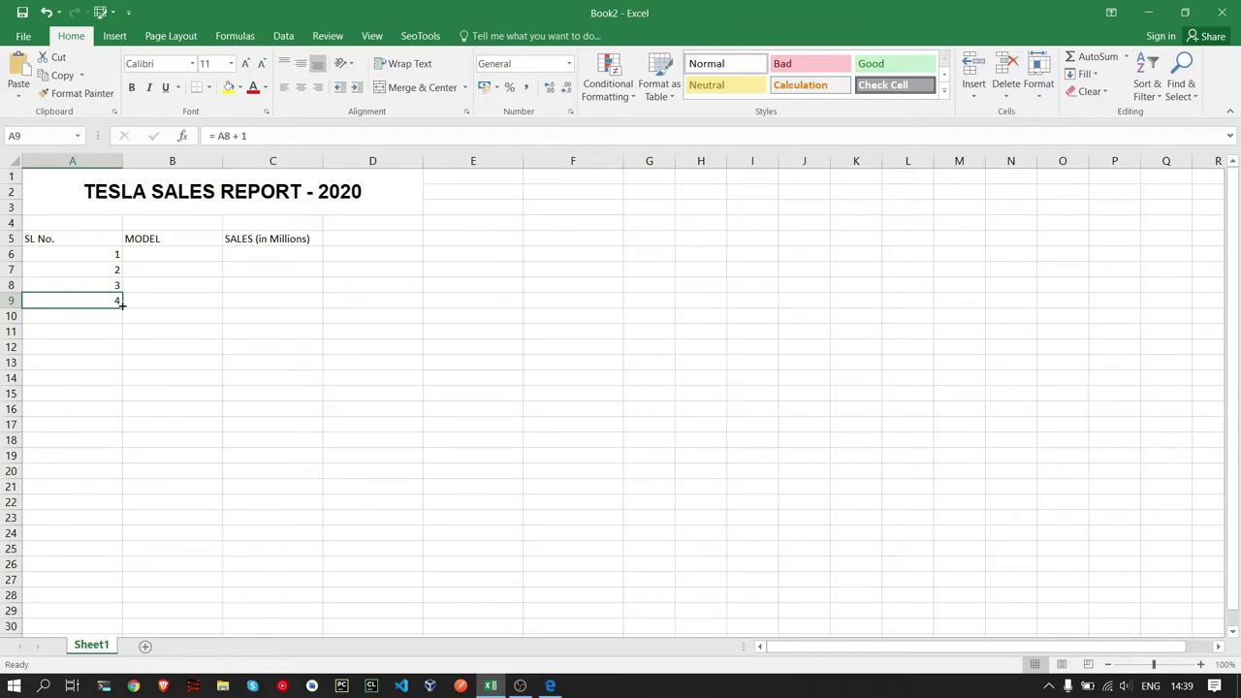
pyautogui.moveTo(121, 305); pyautogui.dragTo(122, 318)
pyautogui.click(188, 300)
# Step: Enter MODEL A in B6 and copy it down to B10
pyautogui.click(151, 267)
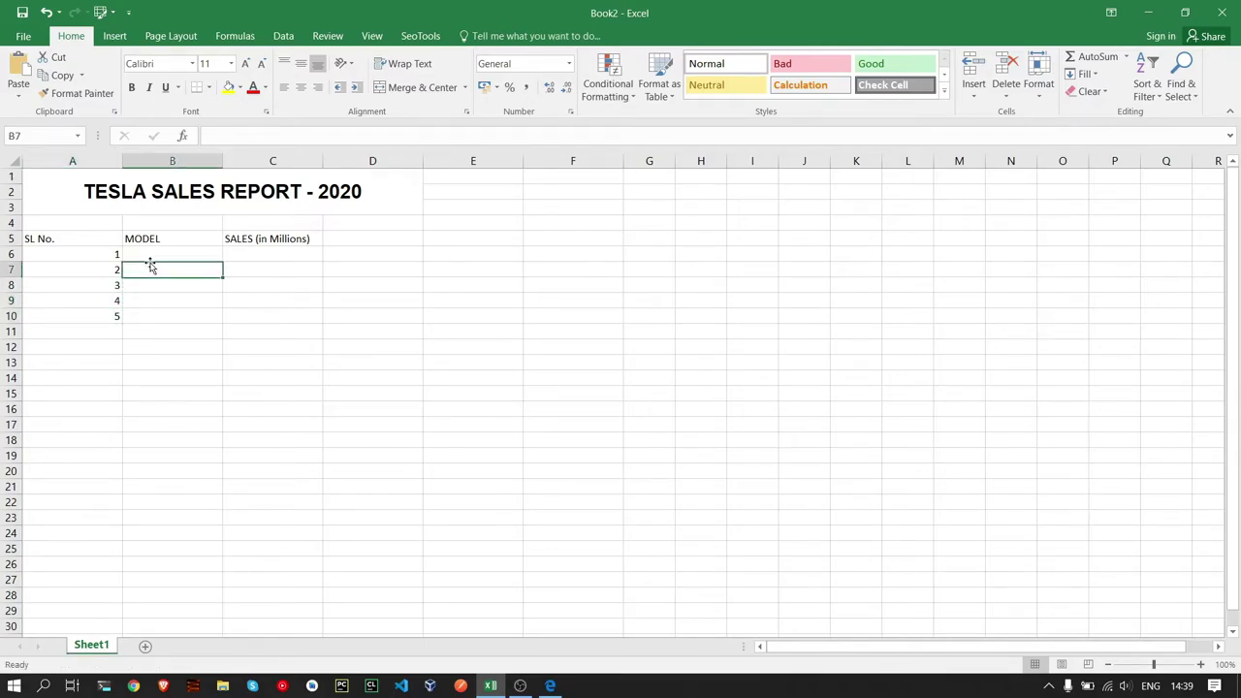
pyautogui.click(158, 251)
pyautogui.write('MODEL A')
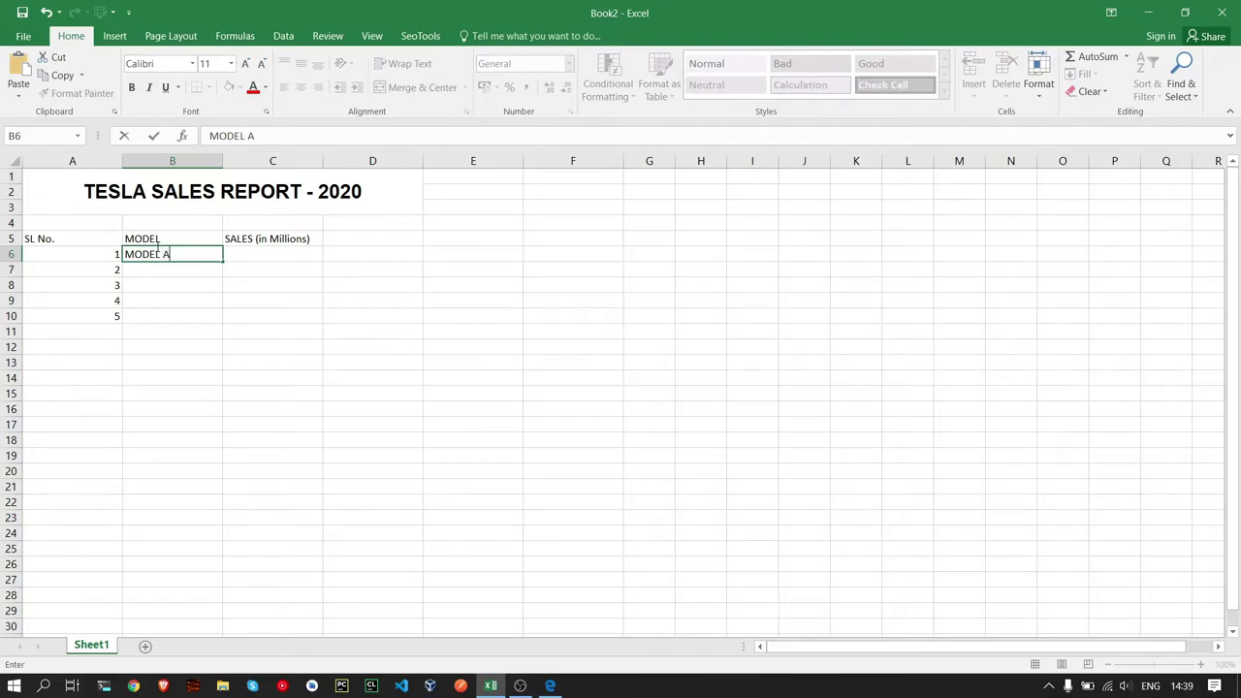
pyautogui.press('Return')
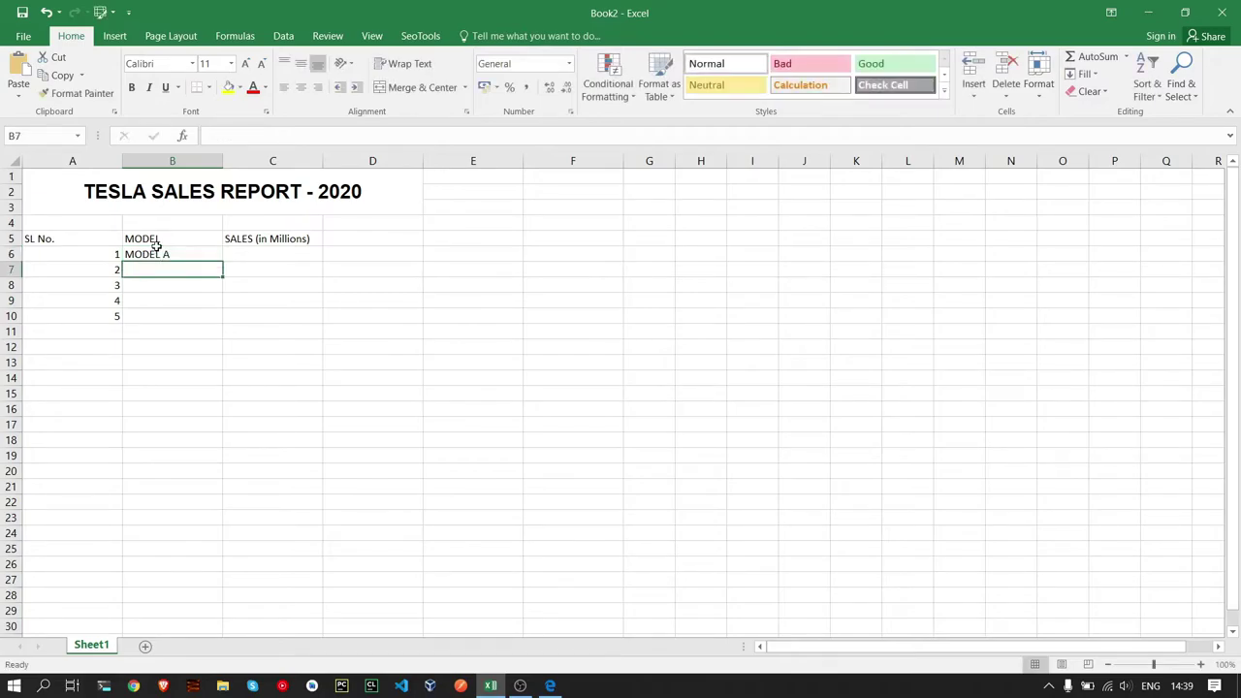
pyautogui.click(208, 255)
pyautogui.moveTo(217, 262); pyautogui.dragTo(217, 320)
# Step: Rename B7:B10 to MODEL B, MODEL C, MODEL D and MODEL E
pyautogui.click(194, 271)
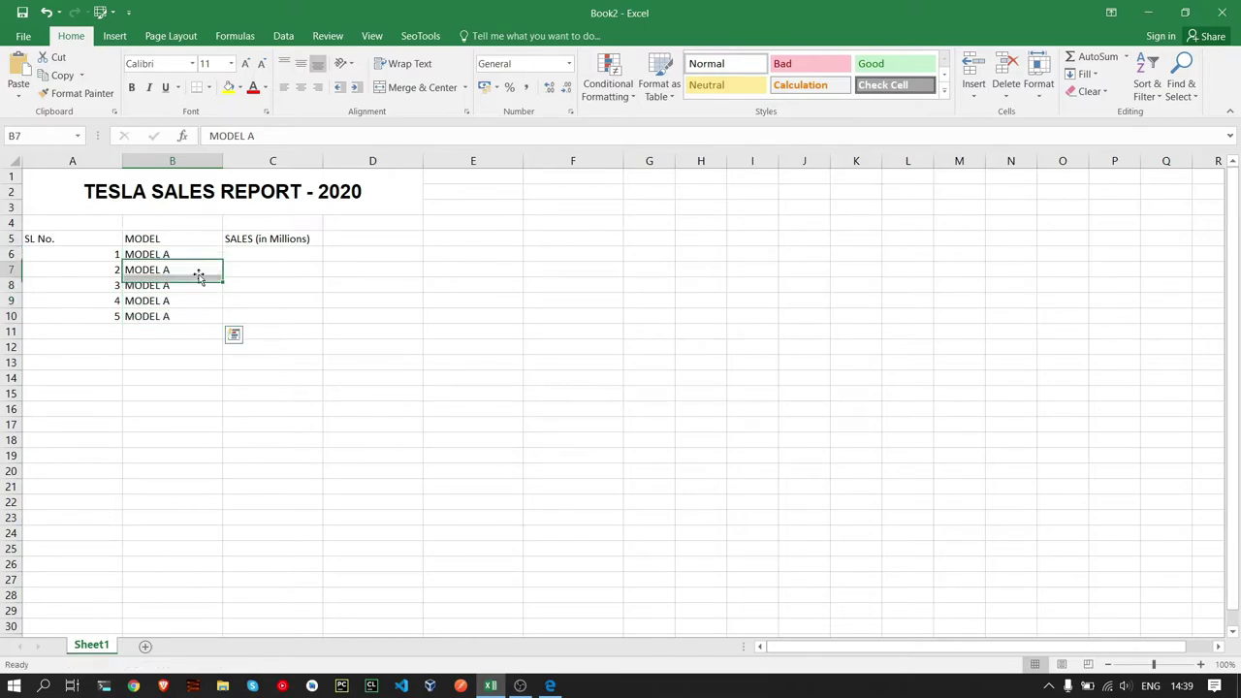
pyautogui.doubleClick(191, 269)
pyautogui.write('B')
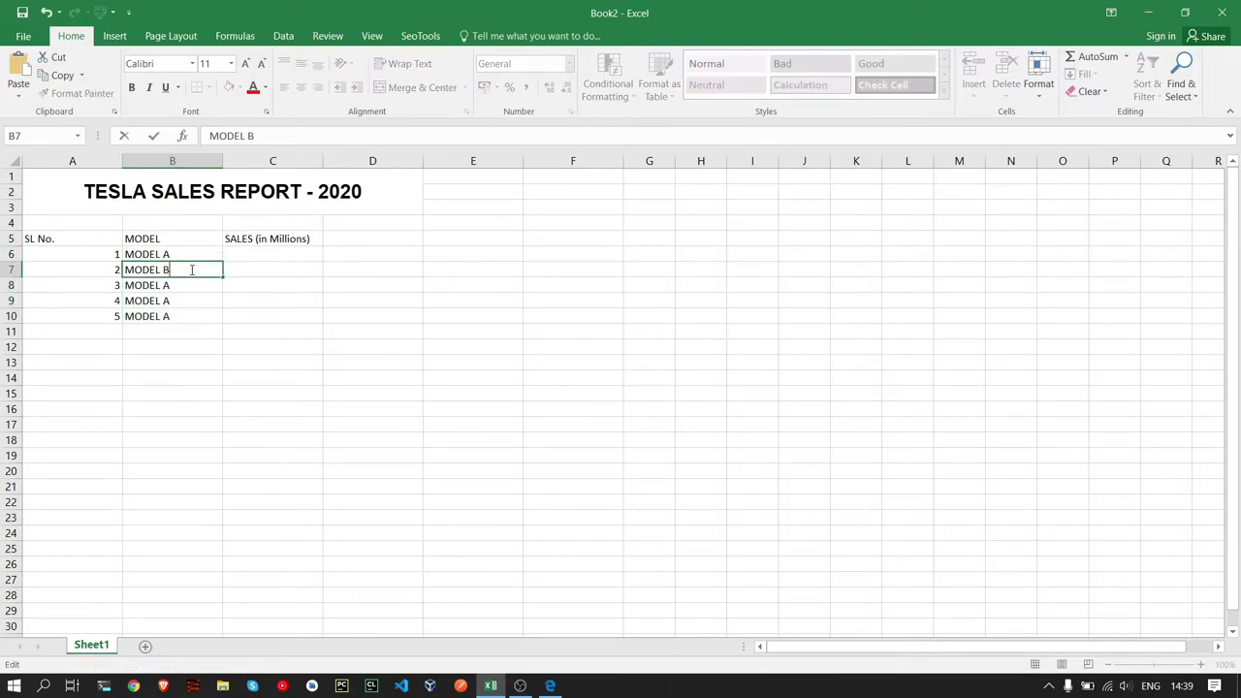
pyautogui.press('Return')
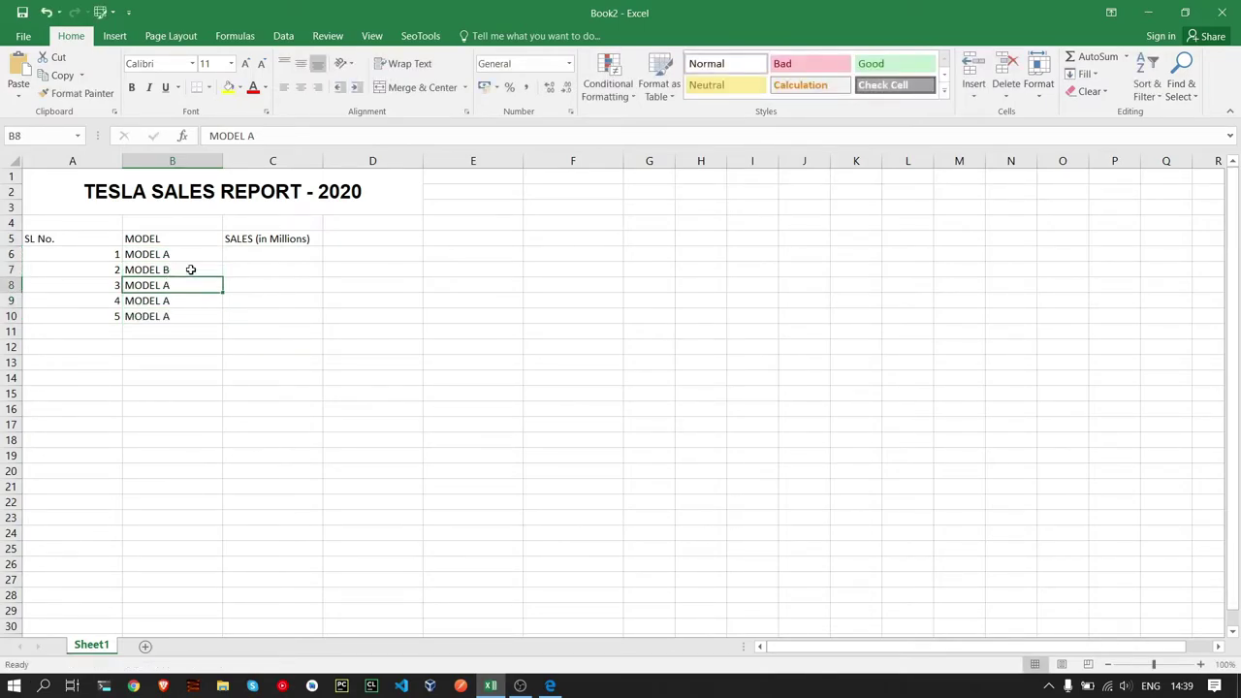
pyautogui.write('MODEL')
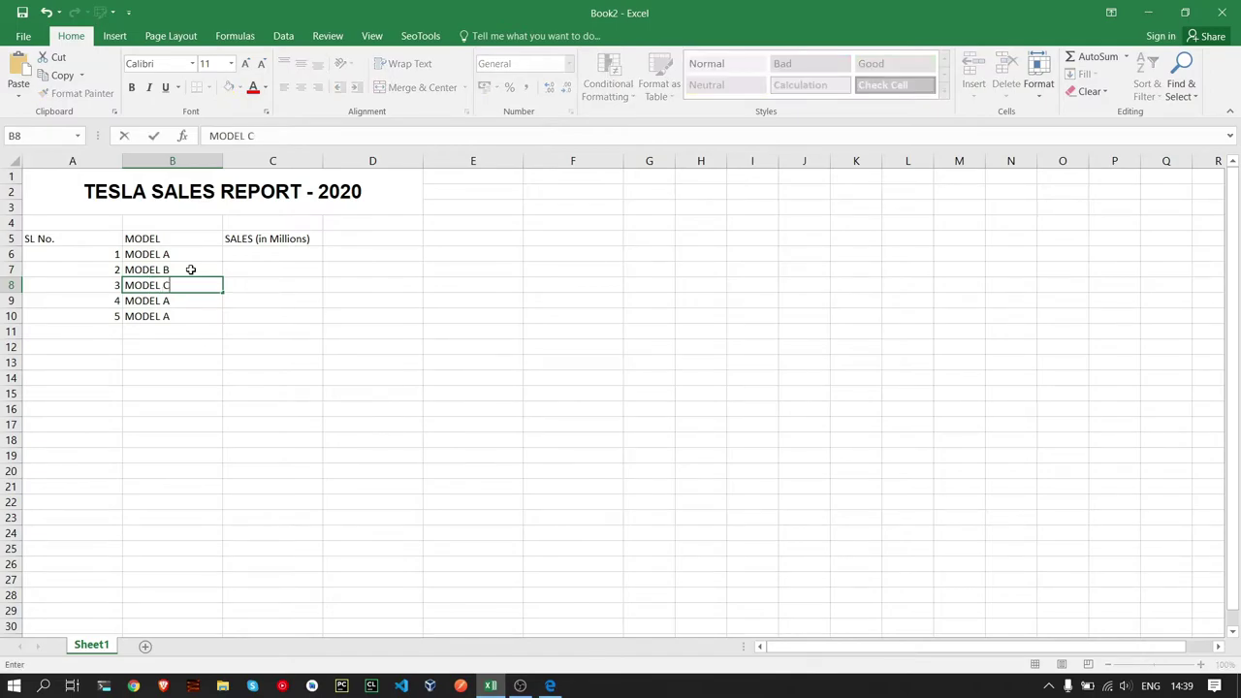
pyautogui.press('Return')
pyautogui.write('MODEL D')
pyautogui.press('Return')
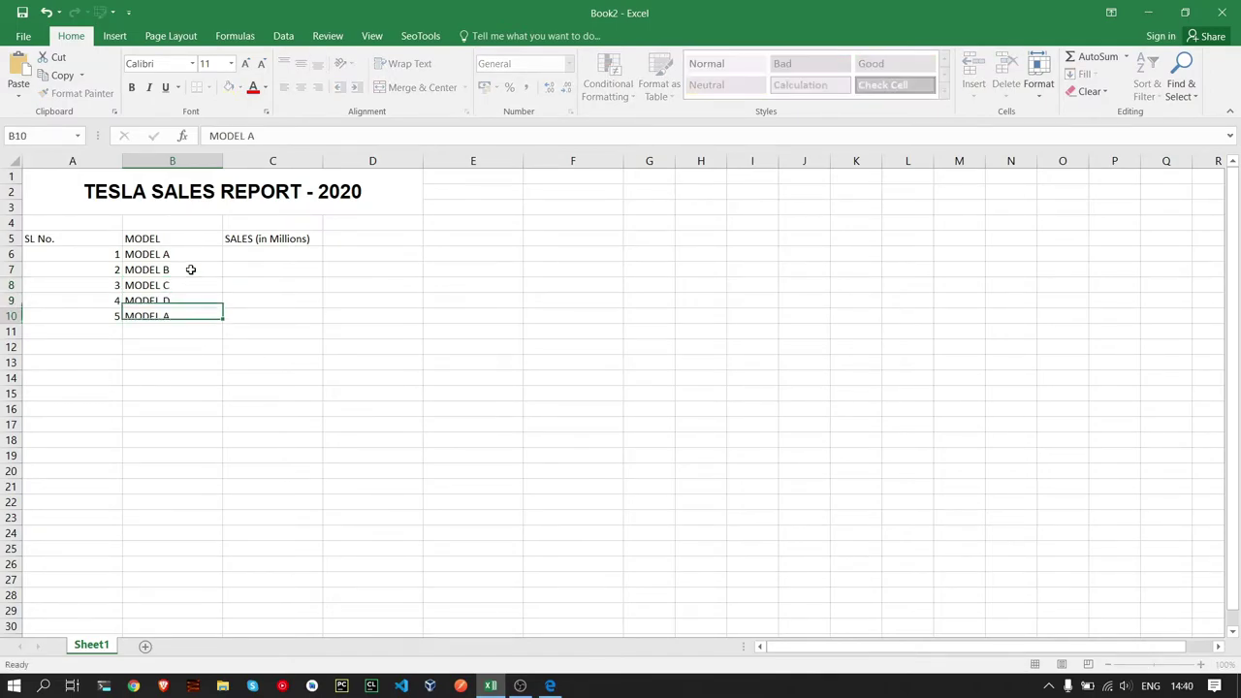
pyautogui.press('BackSpace')
pyautogui.write('MOD')
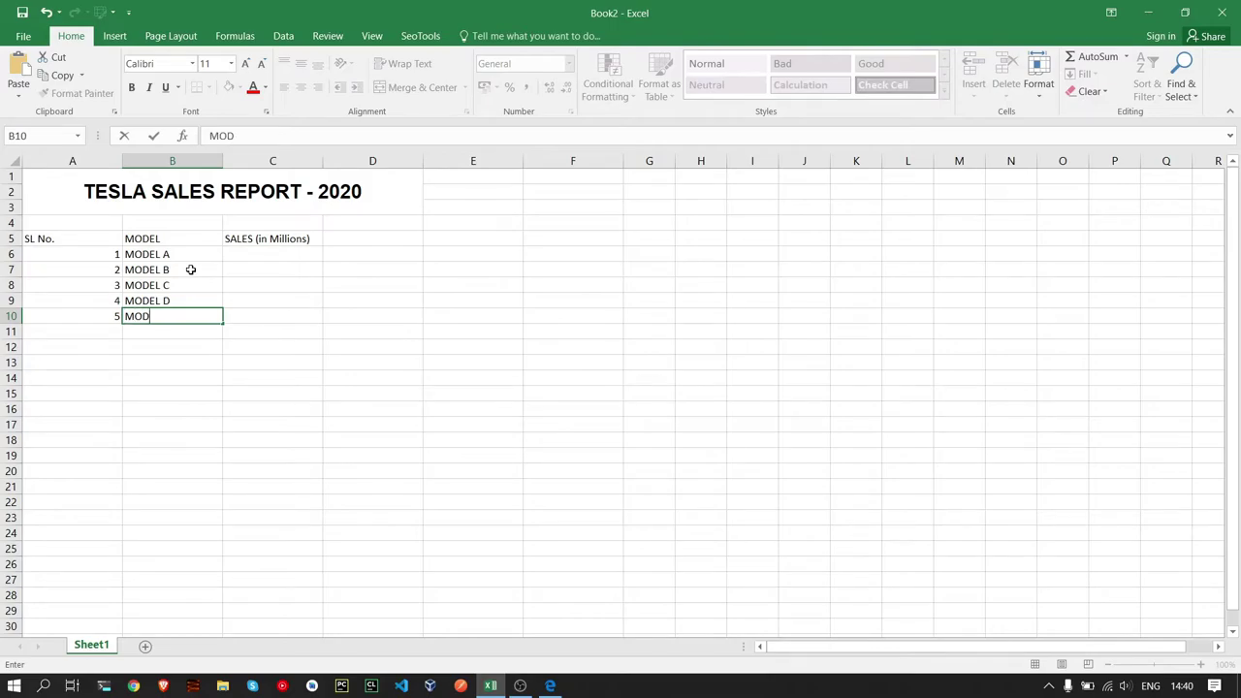
pyautogui.write('EL E')
pyautogui.press('Return')
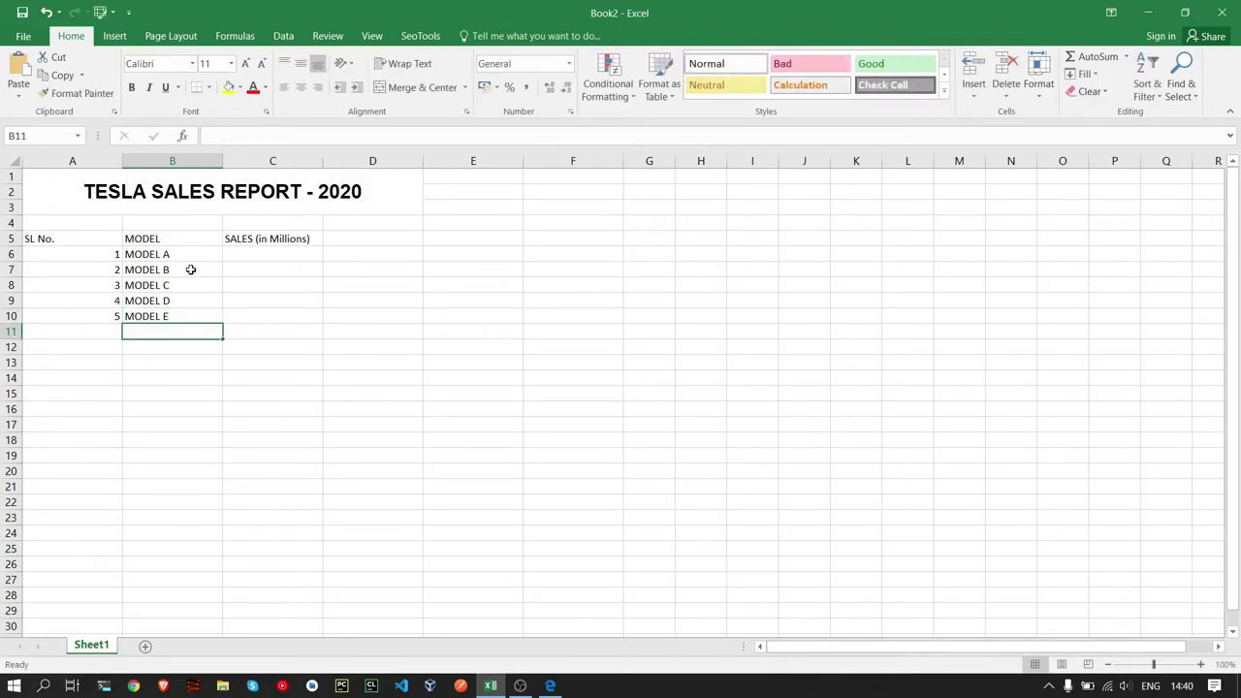
# Step: Type the sales figures 150, 156, 456, 123 and 568 into C6:C10
pyautogui.click(235, 256)
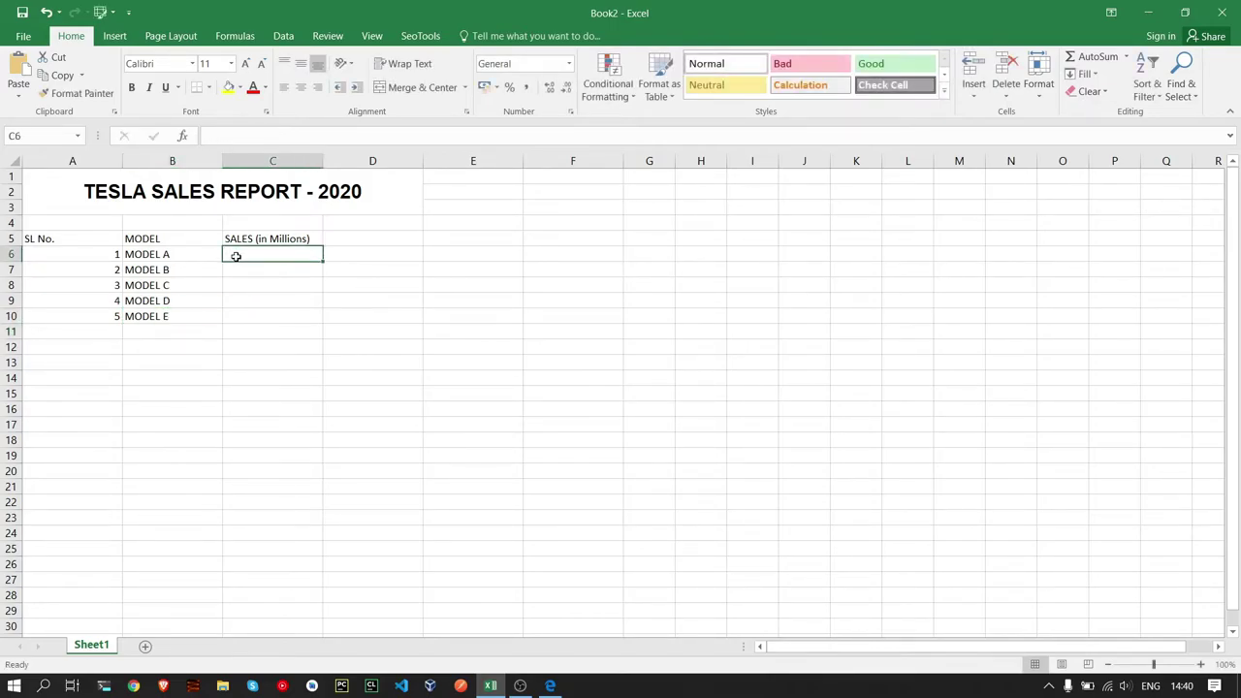
pyautogui.write('150')
pyautogui.press('Return')
pyautogui.write('1')
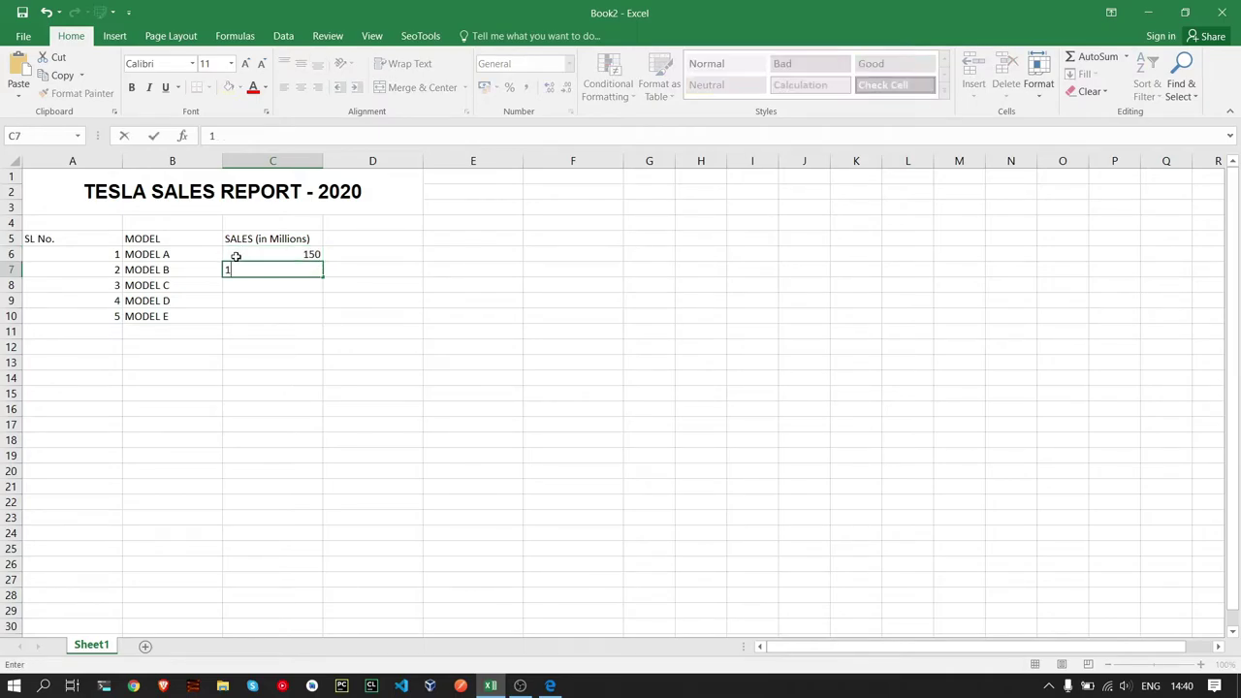
pyautogui.write('56')
pyautogui.press('Return')
pyautogui.write('45')
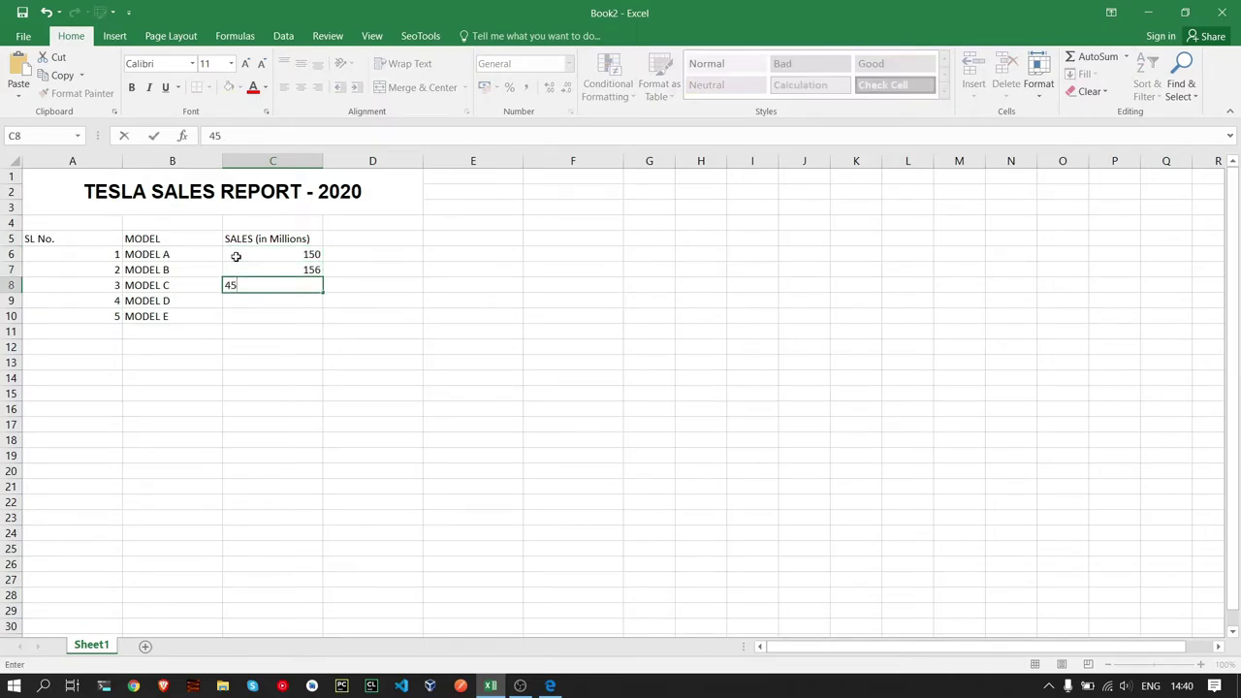
pyautogui.write('6')
pyautogui.press('Return')
pyautogui.write('123')
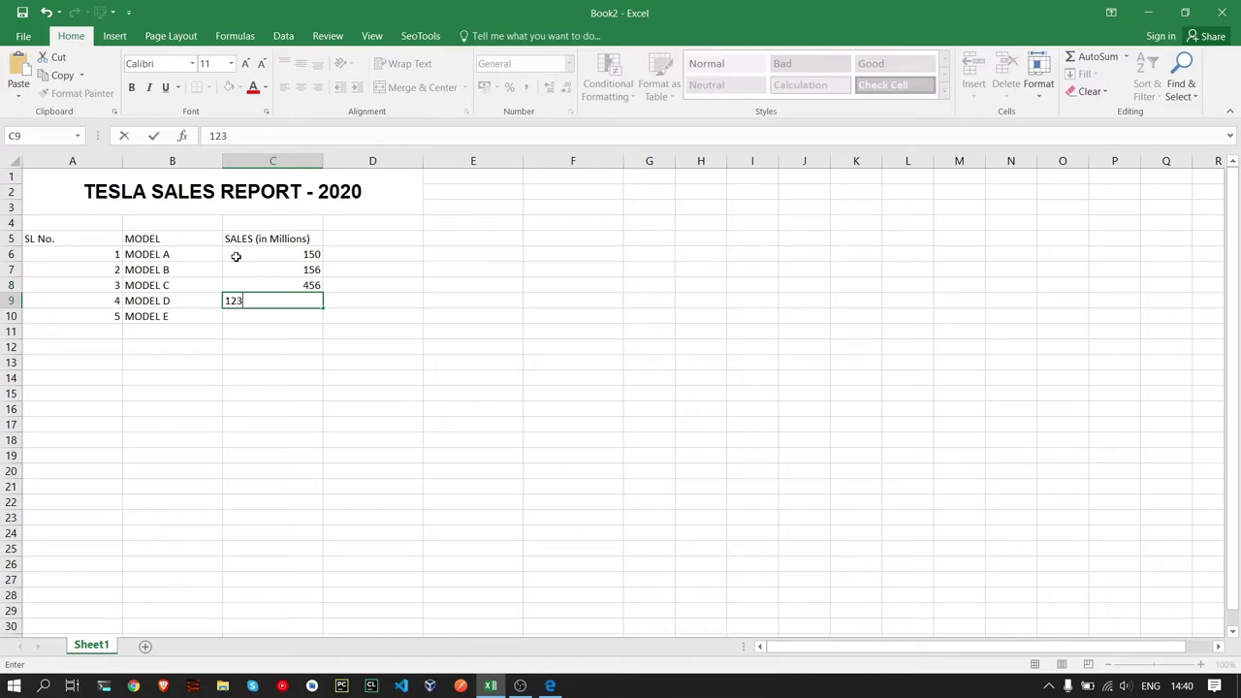
pyautogui.press('Return')
pyautogui.write('568')
pyautogui.press('Return')
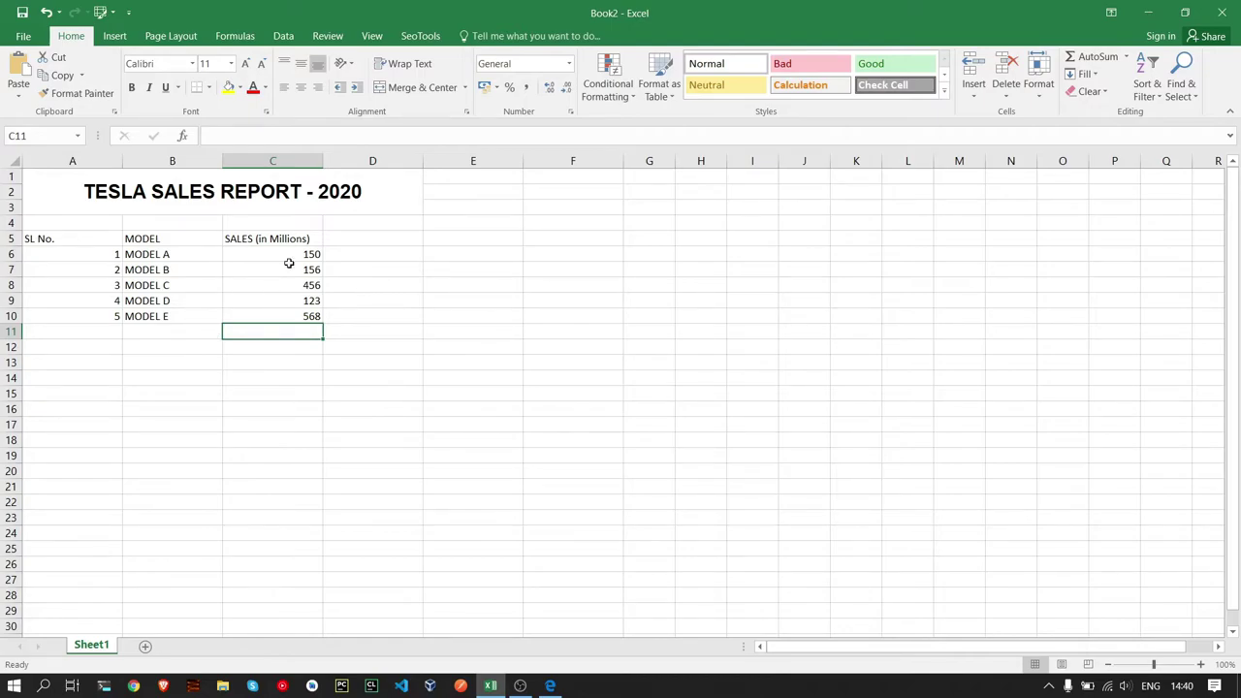
# Step: Narrow column A to width 6.00 and give columns B and C an equal, narrower width
pyautogui.click(68, 237)
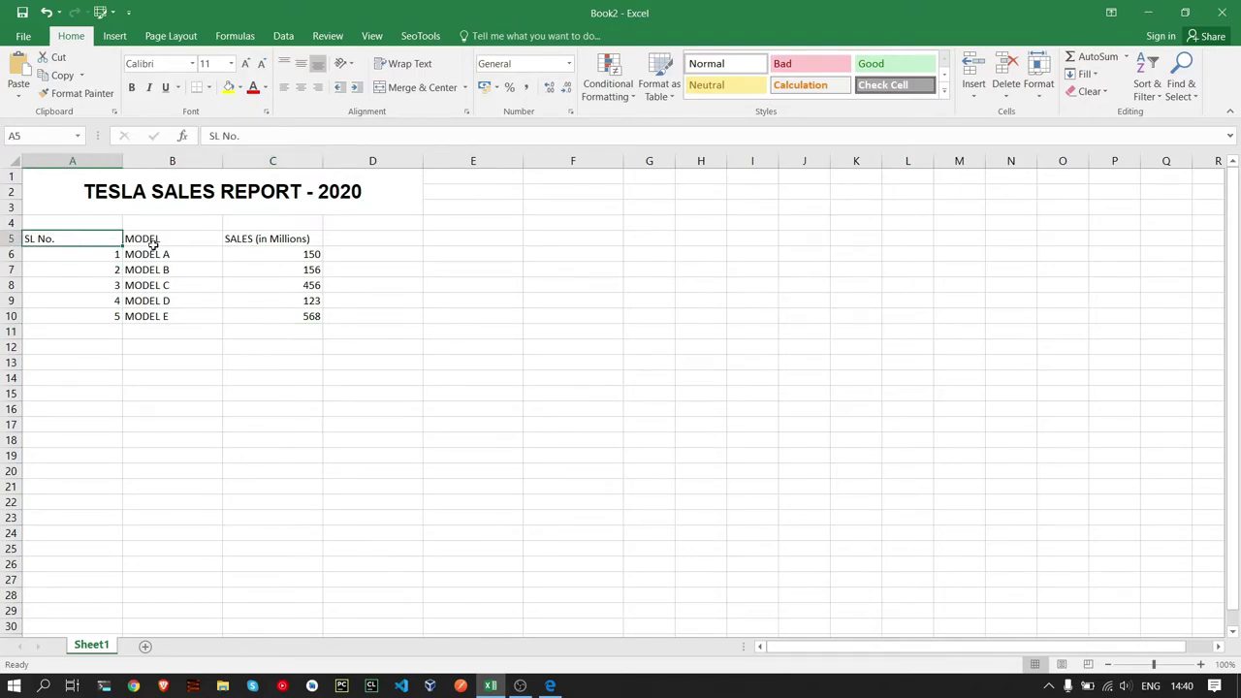
pyautogui.moveTo(120, 165)
pyautogui.mouseDown()
pyautogui.moveTo(52, 163)
pyautogui.moveTo(250, 162)
pyautogui.mouseUp()
pyautogui.moveTo(210, 254); pyautogui.dragTo(210, 268)
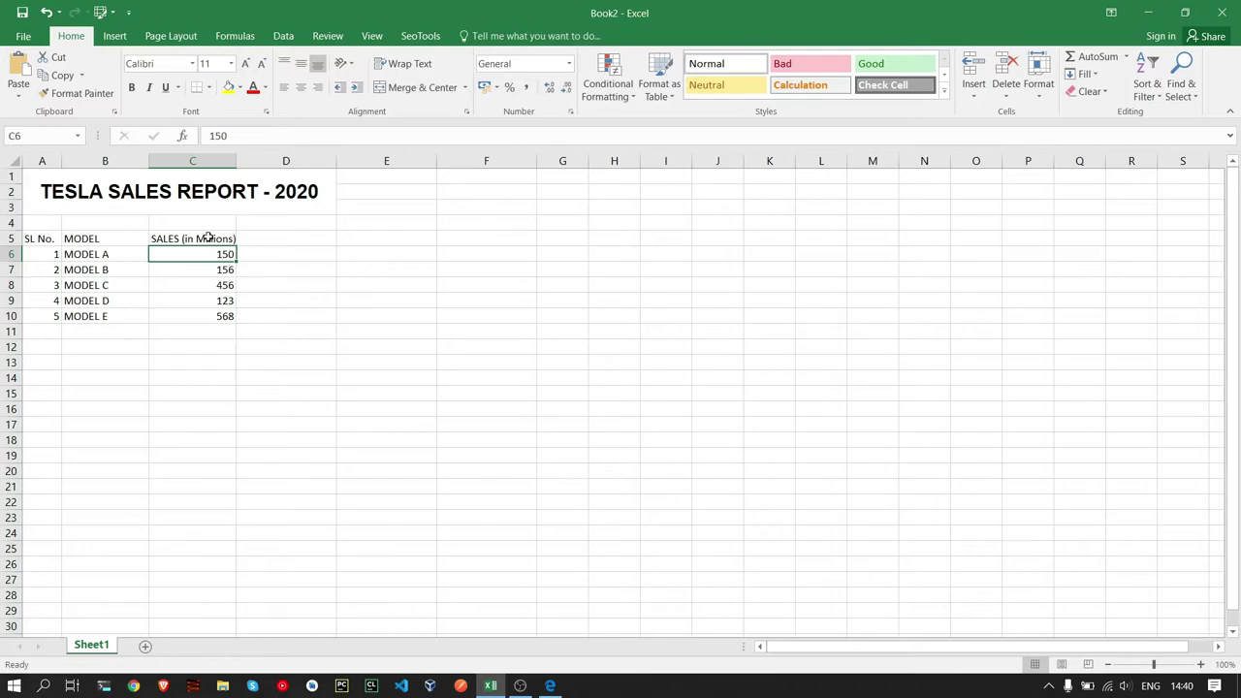
# Step: Turn on Wrap text for the SALES (in Millions) heading in C5 in Format Cells
pyautogui.rightClick(205, 239)
pyautogui.press('Escape')
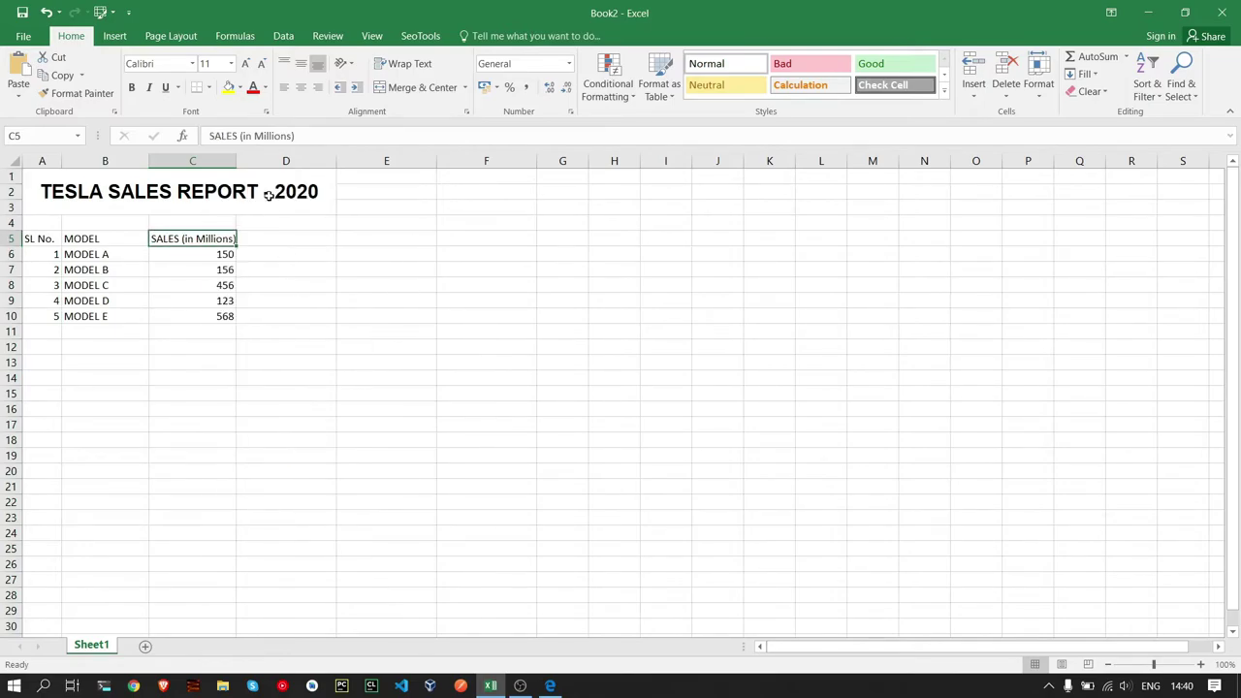
pyautogui.hotkey('ctrl', '1')
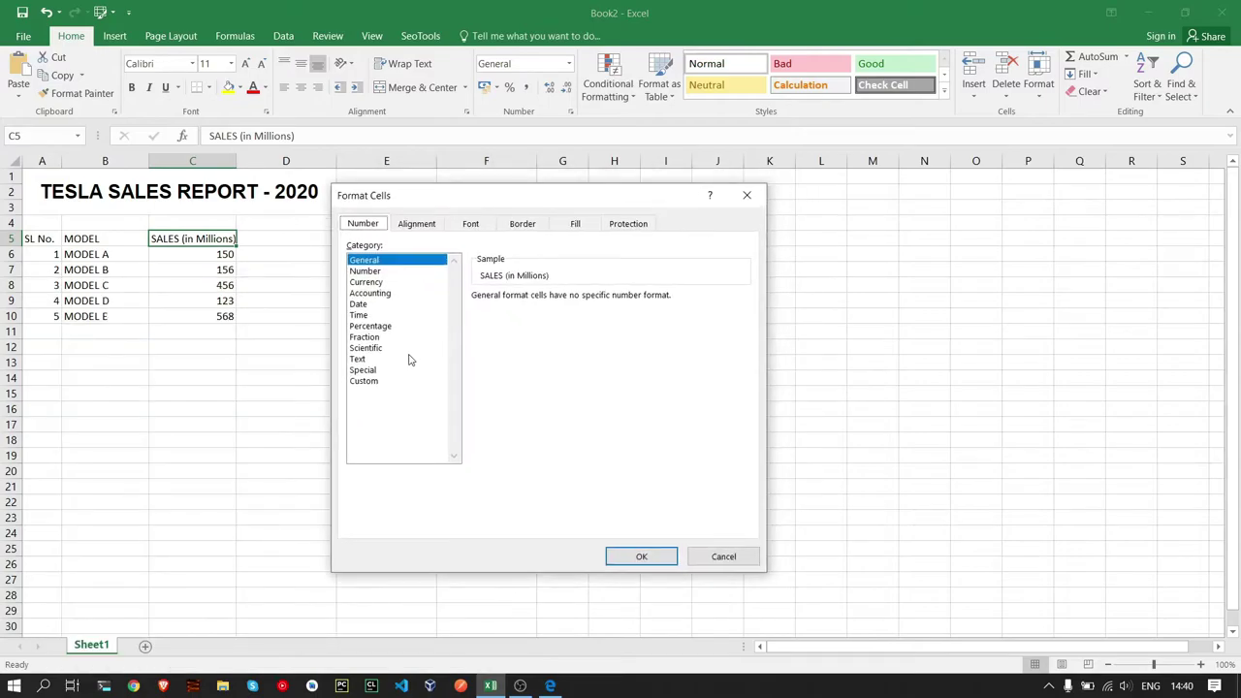
pyautogui.click(415, 223)
pyautogui.click(373, 368)
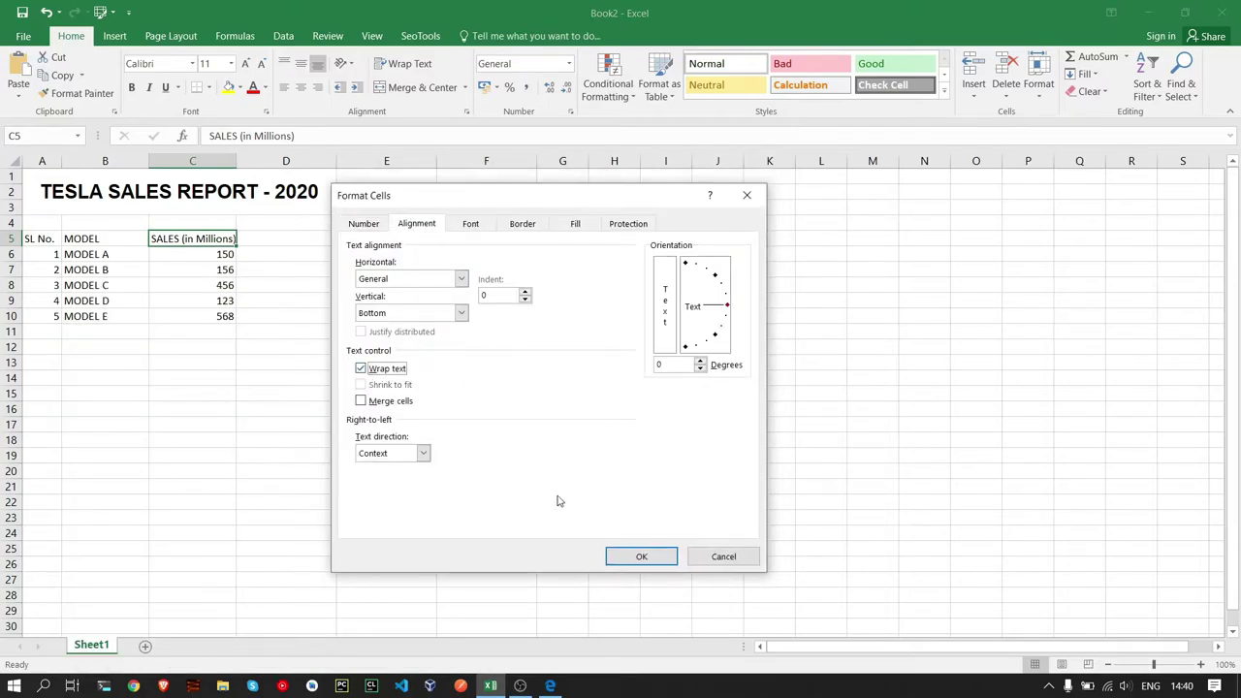
pyautogui.click(632, 555)
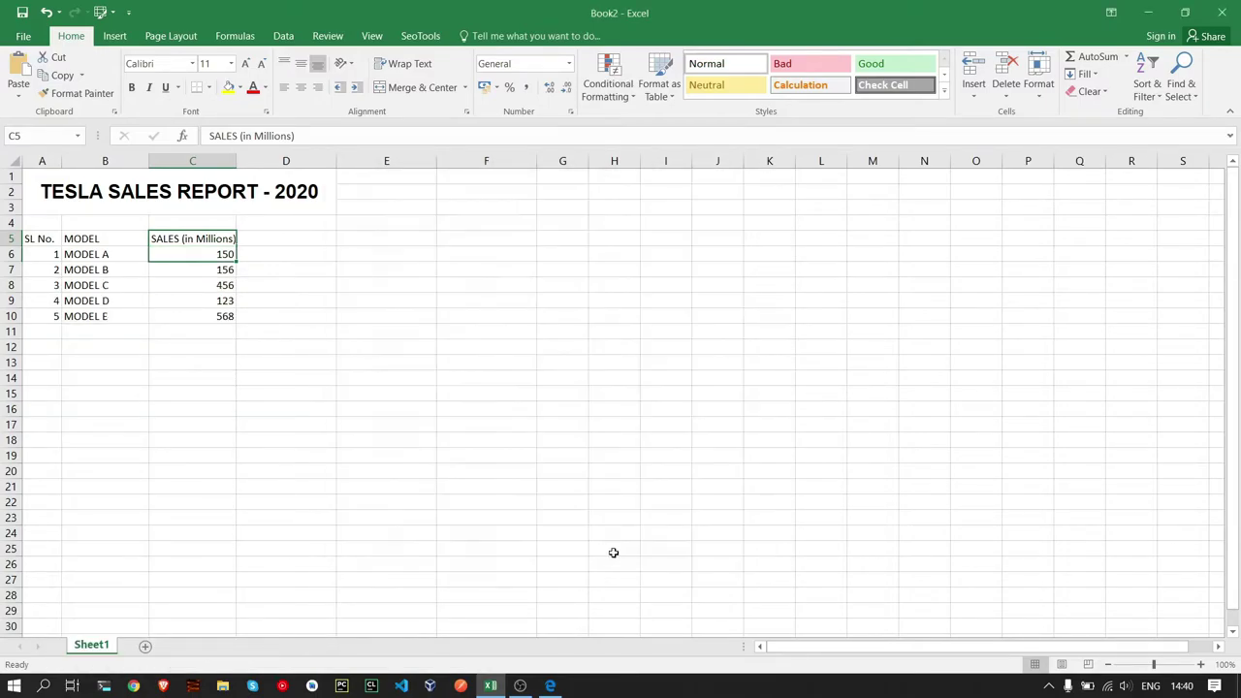
pyautogui.click(275, 312)
pyautogui.click(225, 246)
# Step: Adjust column C's width and re-edit the SALES header text
pyautogui.moveTo(236, 161); pyautogui.dragTo(191, 167)
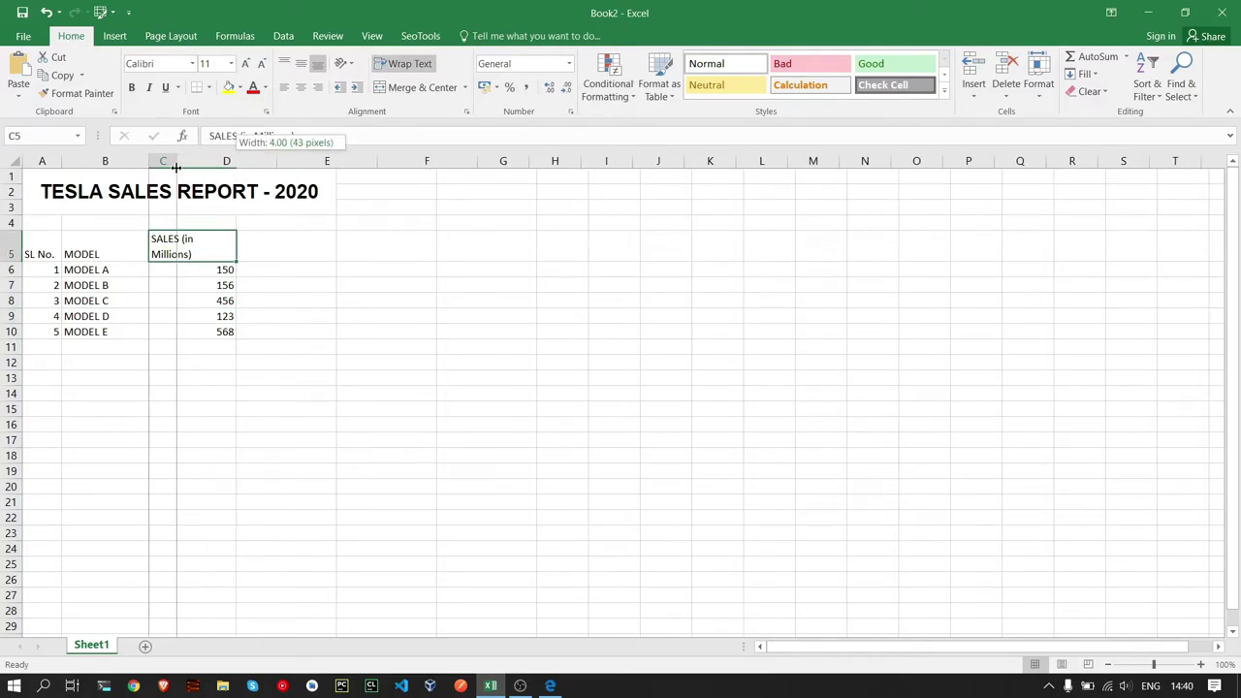
pyautogui.moveTo(191, 167); pyautogui.dragTo(182, 169)
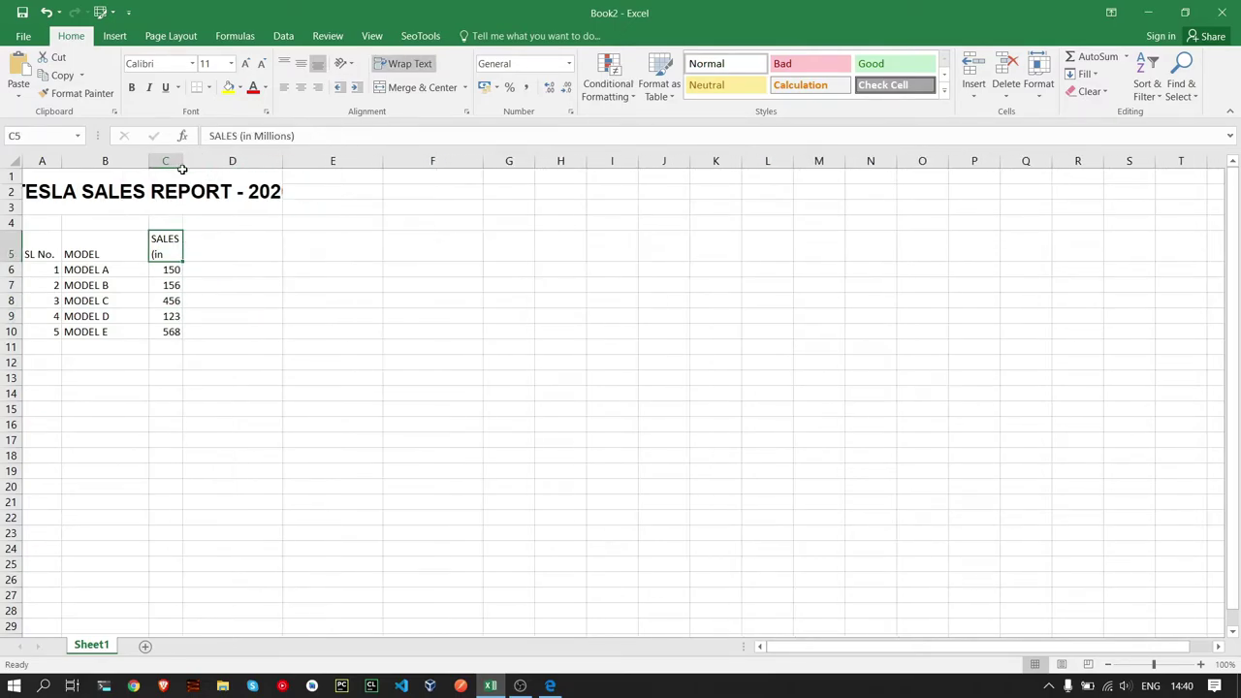
pyautogui.moveTo(187, 158); pyautogui.dragTo(204, 159)
pyautogui.doubleClick(179, 245)
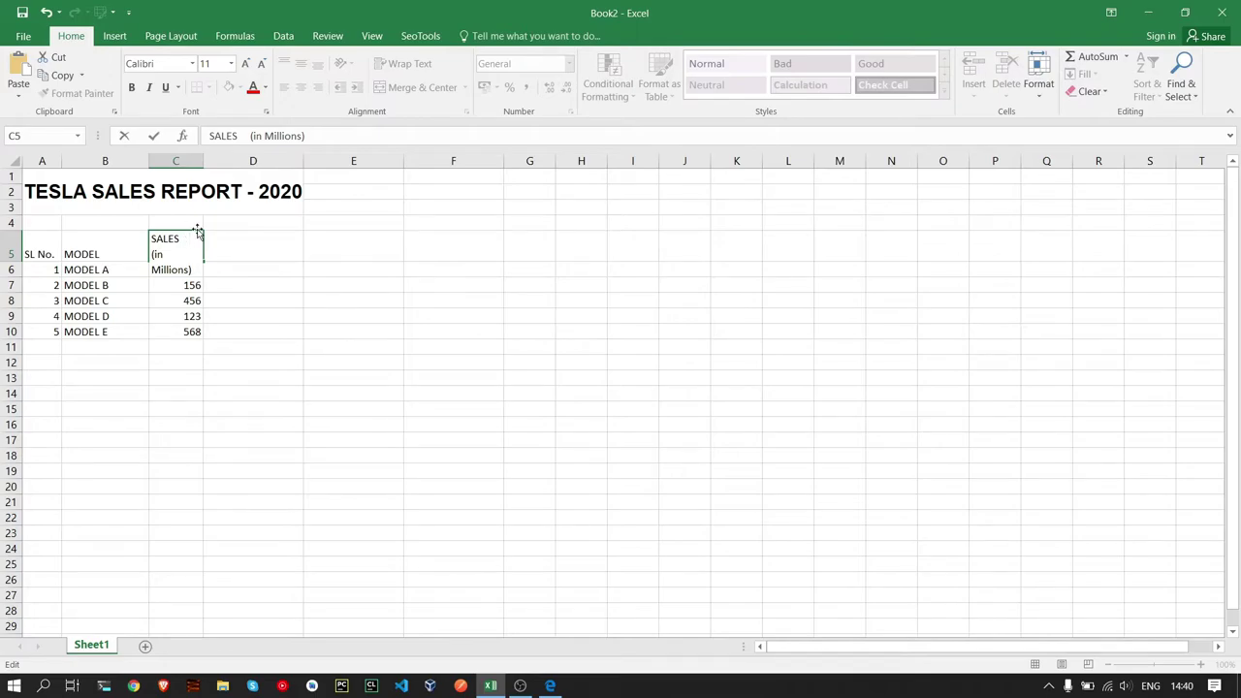
pyautogui.press('Return')
# Step: Shrink the '(in Millions)' part of the header to font size 10
pyautogui.click(194, 267)
pyautogui.doubleClick(197, 270)
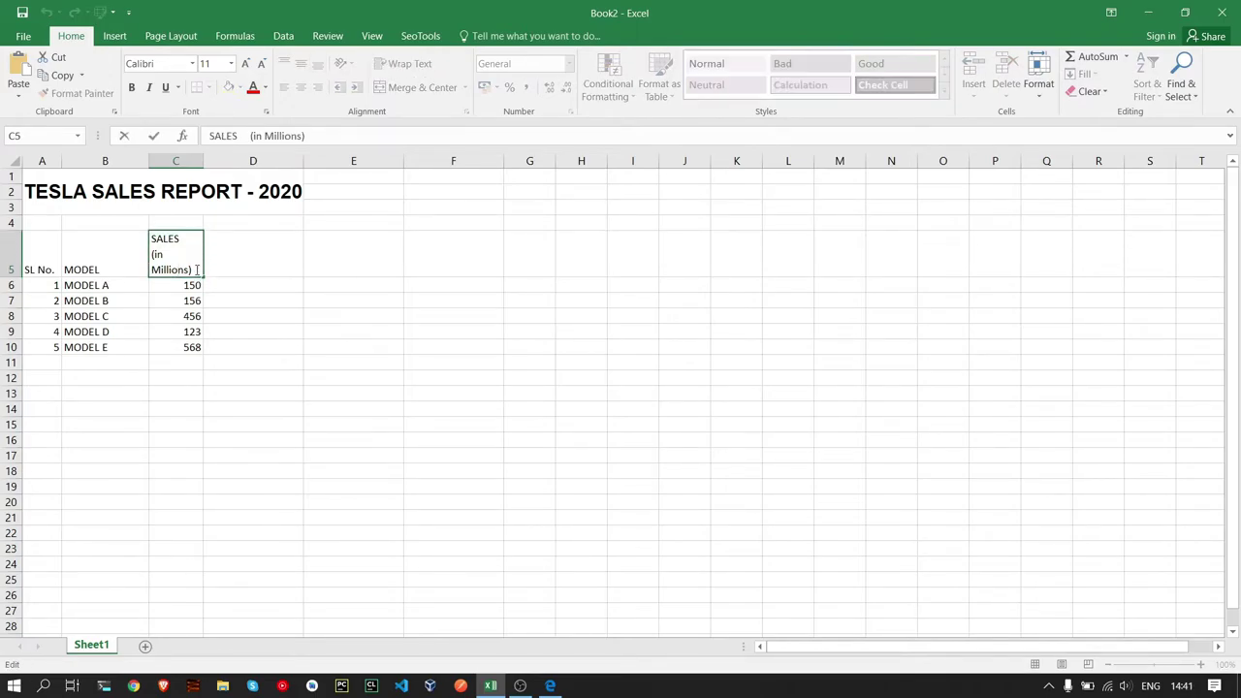
pyautogui.moveTo(197, 270); pyautogui.dragTo(151, 254)
pyautogui.click(231, 63)
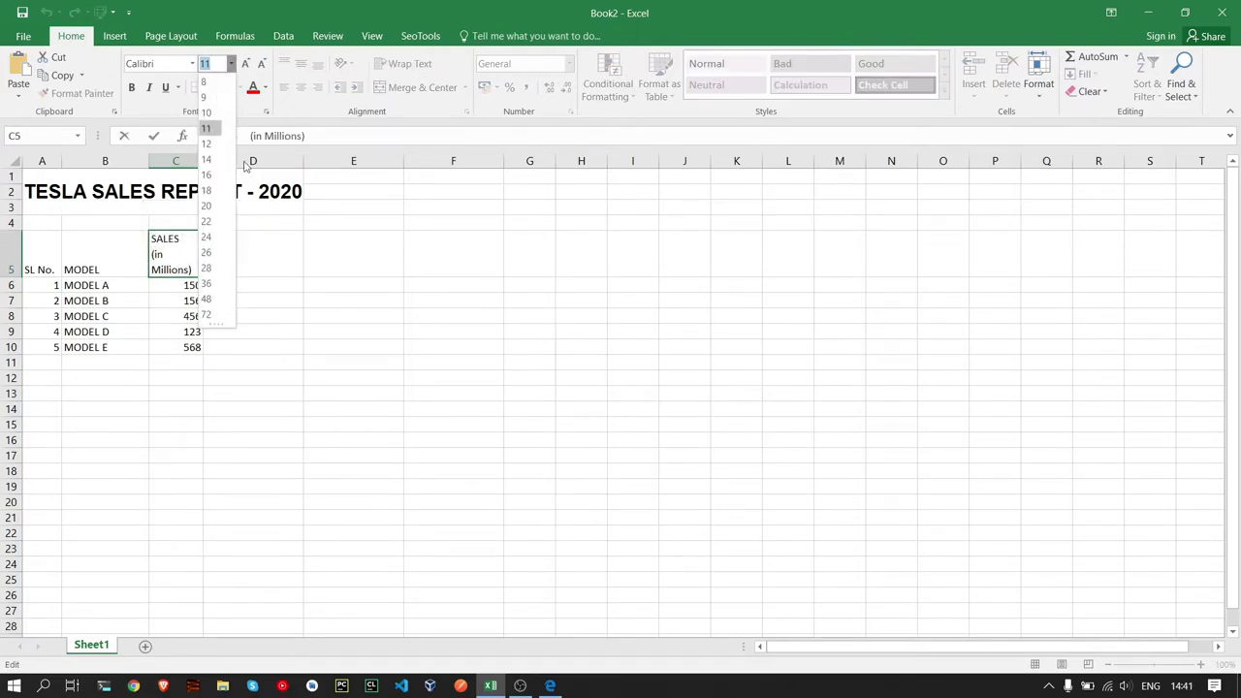
pyautogui.click(218, 112)
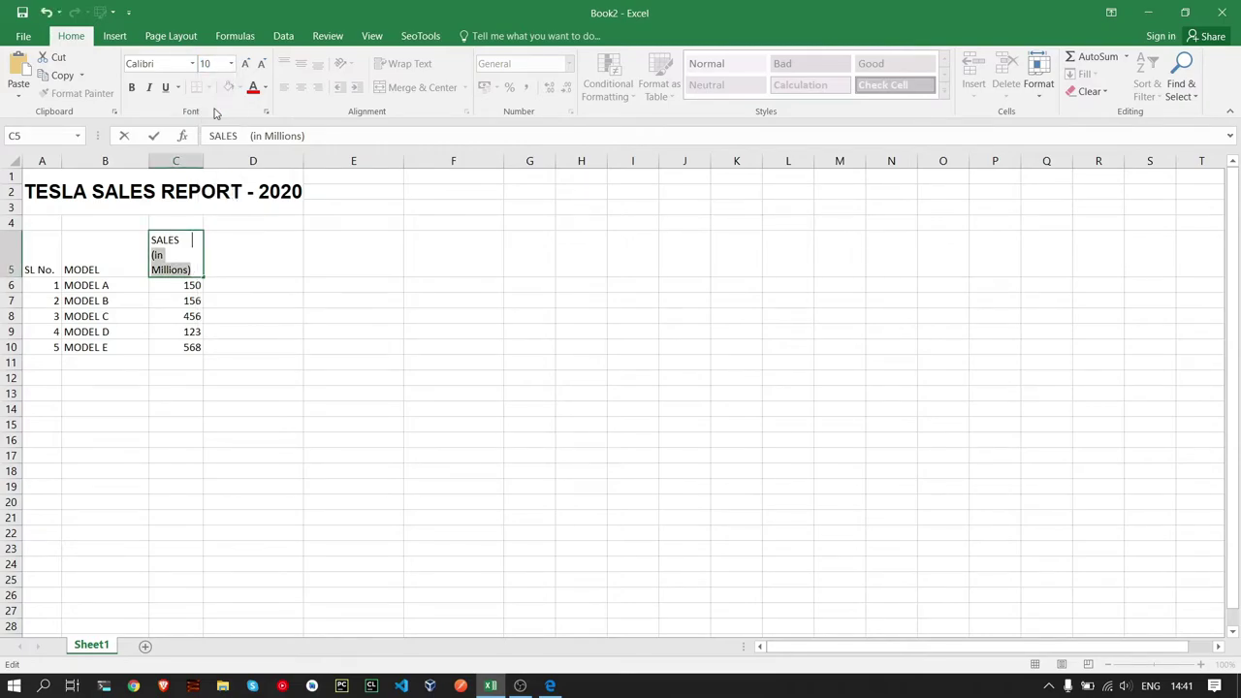
pyautogui.click(196, 240)
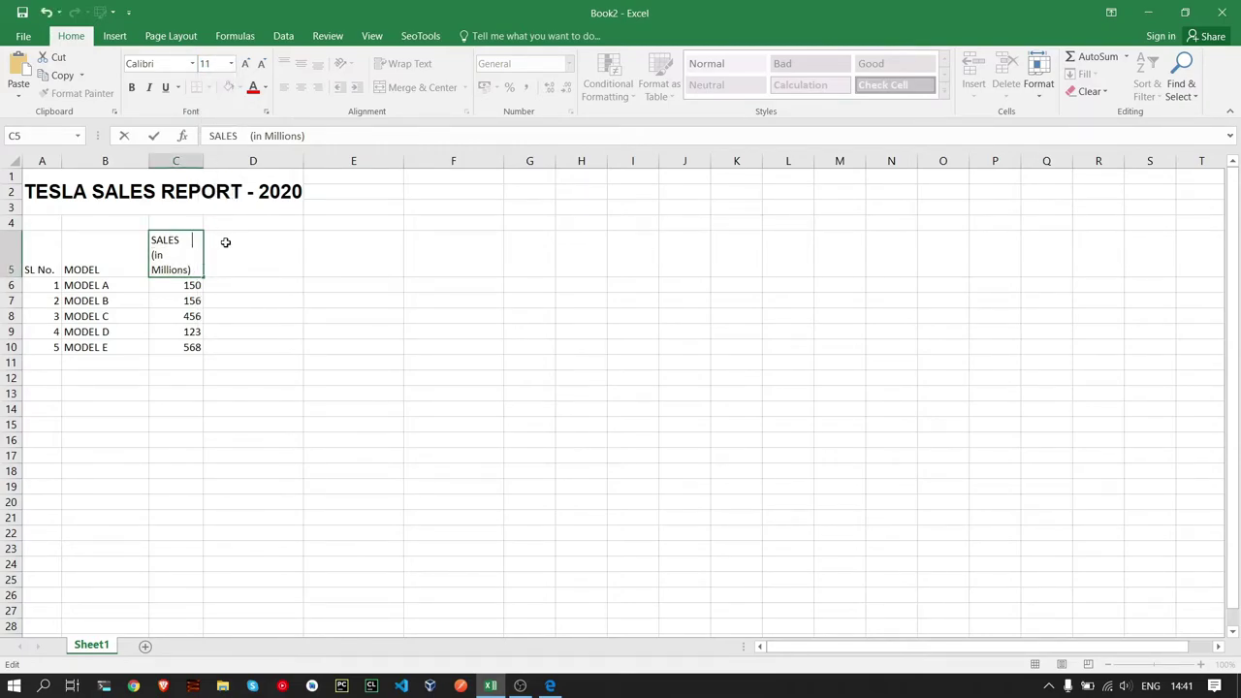
pyautogui.click(227, 241)
pyautogui.press('Left')
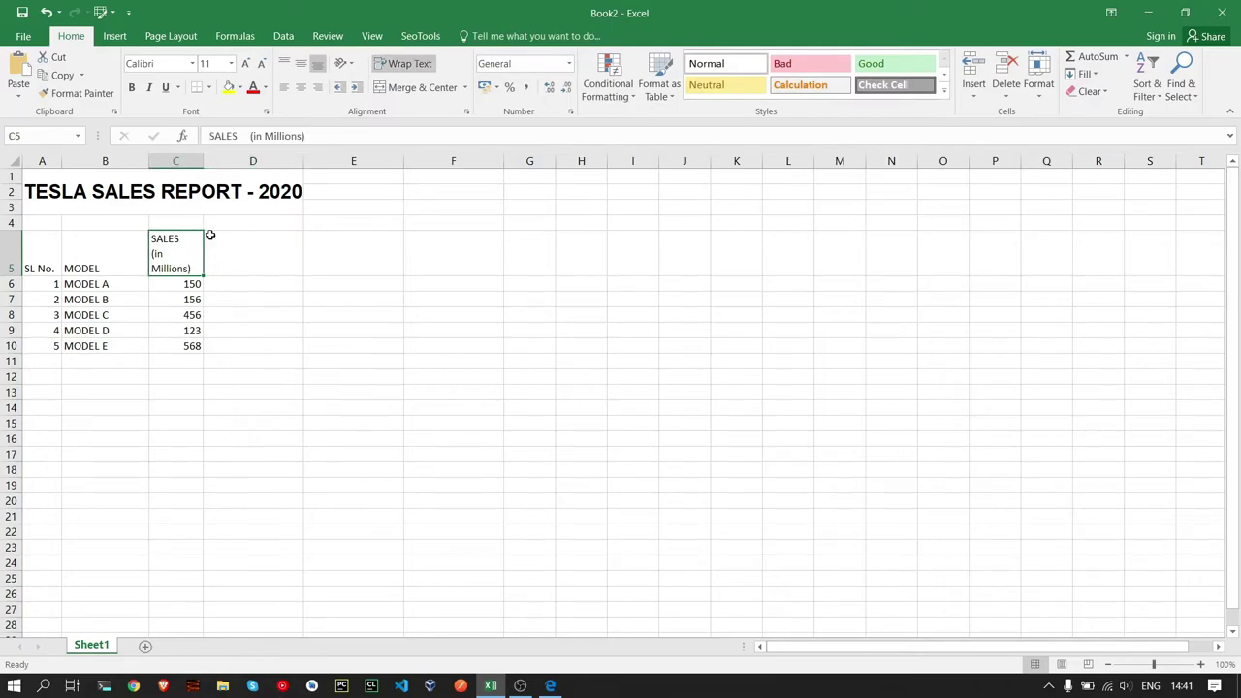
# Step: Widen column C slightly so the header wraps as SALES (in / Millions)
pyautogui.moveTo(205, 162)
pyautogui.mouseDown()
pyautogui.moveTo(194, 162)
pyautogui.moveTo(214, 162)
pyautogui.mouseUp()
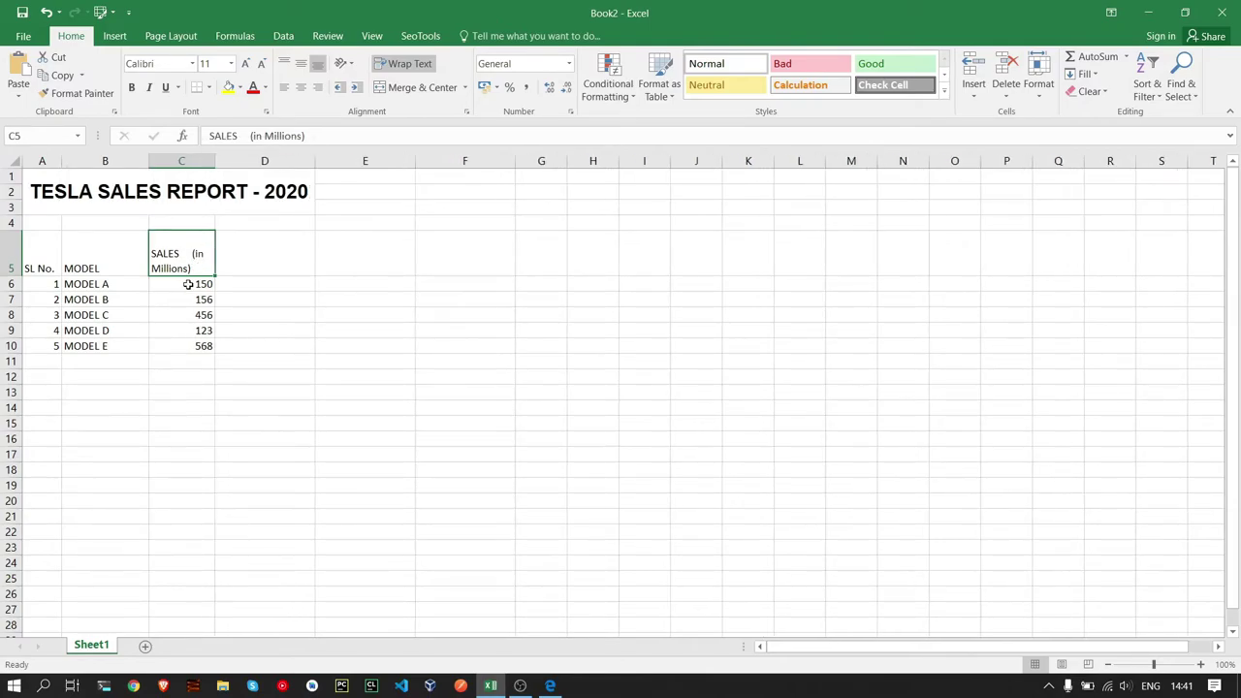
pyautogui.click(188, 253)
pyautogui.hotkey('ctrl', 'shift', 'End')
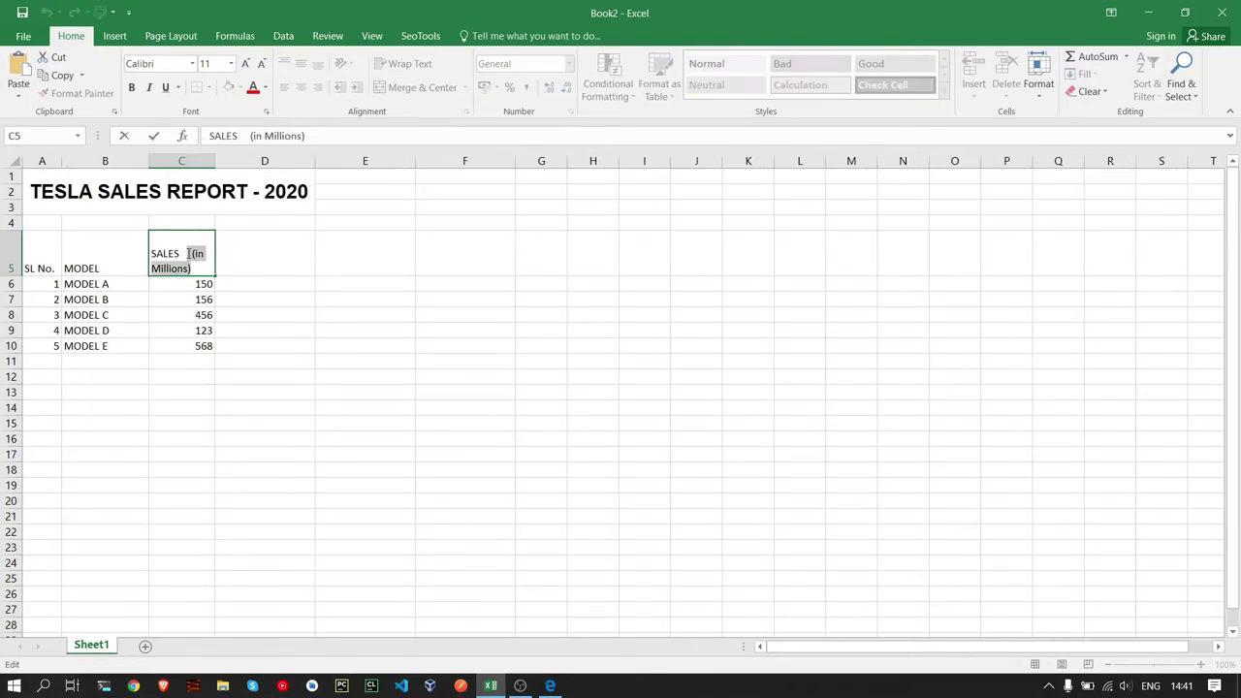
pyautogui.click(188, 253)
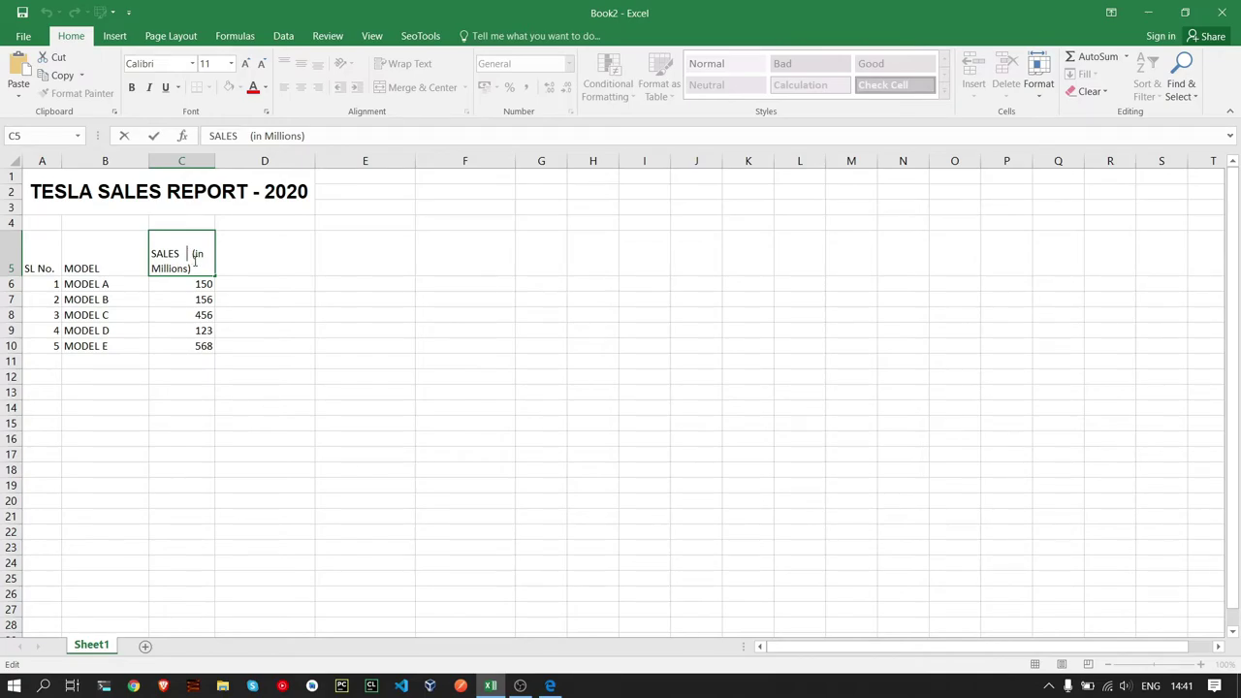
pyautogui.click(56, 248)
# Step: Make the header row A5:C5 bold at font size 14
pyautogui.click(194, 242)
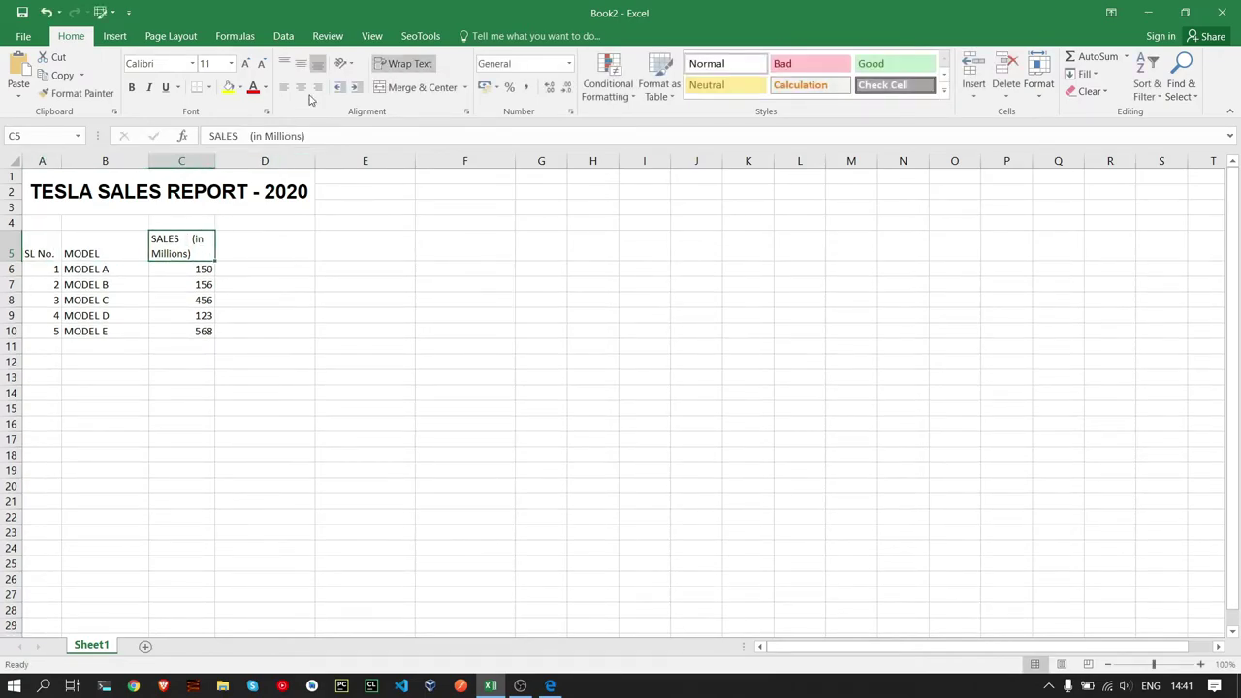
pyautogui.moveTo(42, 248); pyautogui.dragTo(184, 248)
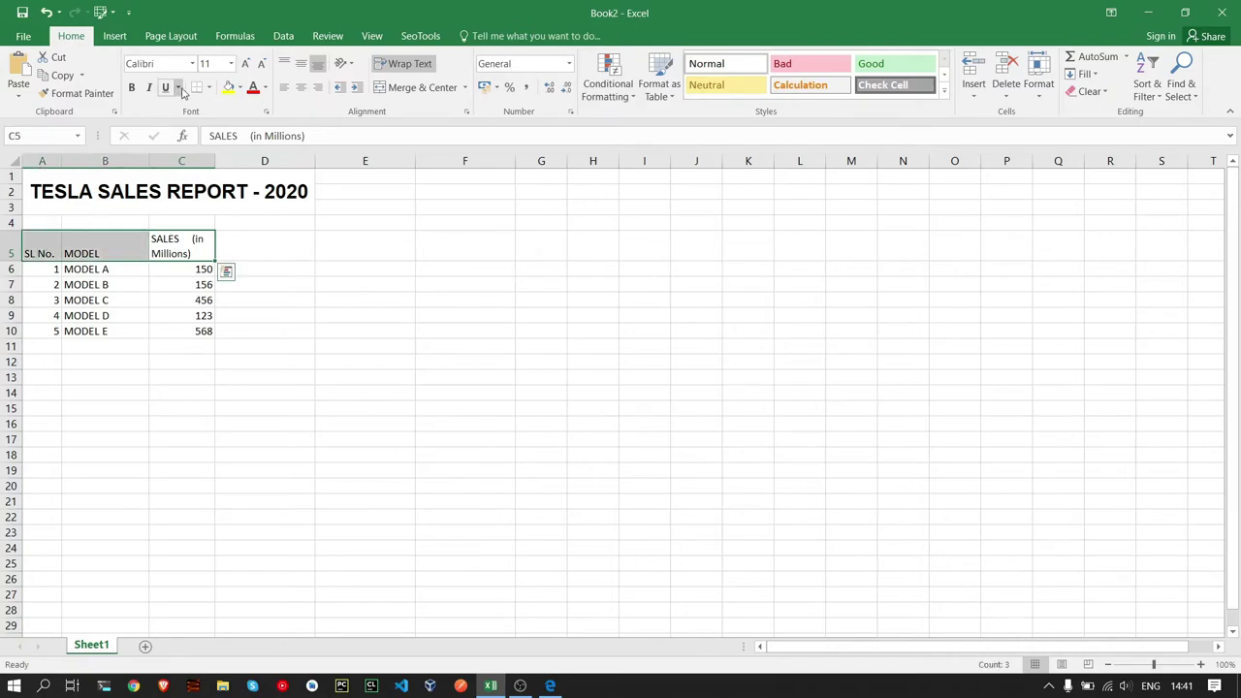
pyautogui.click(131, 88)
pyautogui.click(231, 63)
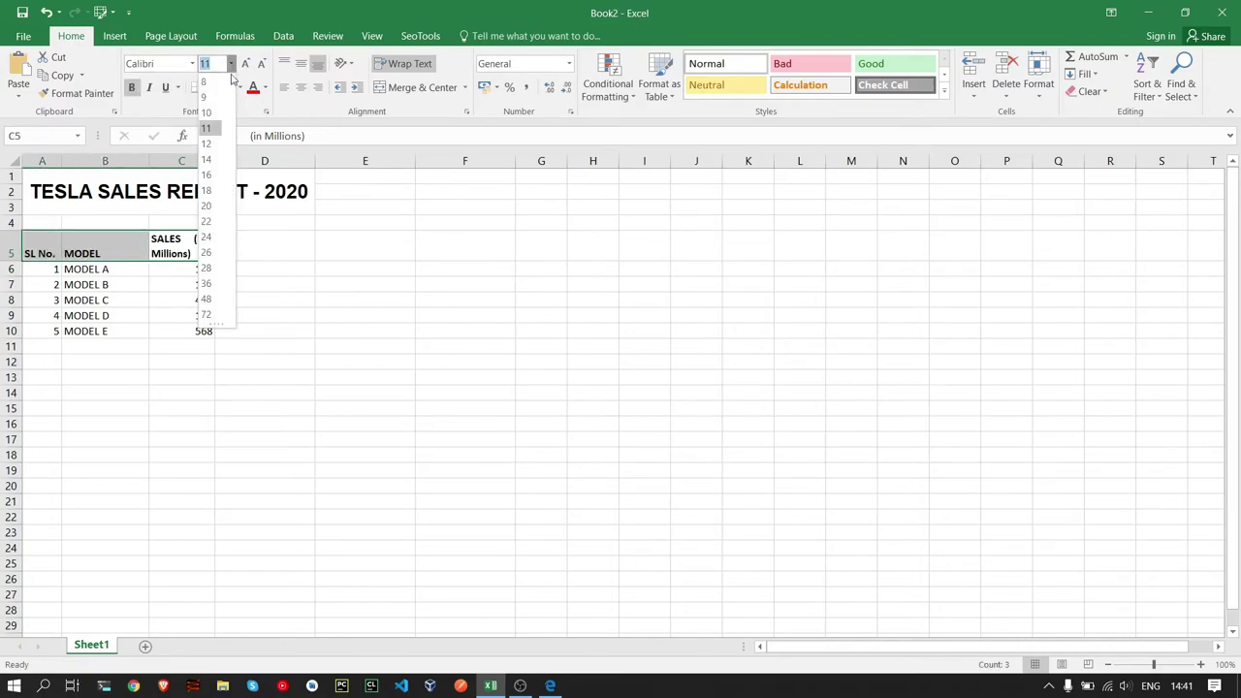
pyautogui.click(216, 160)
# Step: Shrink the '(in Millions)' line under SALES to size 10, then select the table A5:C10
pyautogui.click(203, 262)
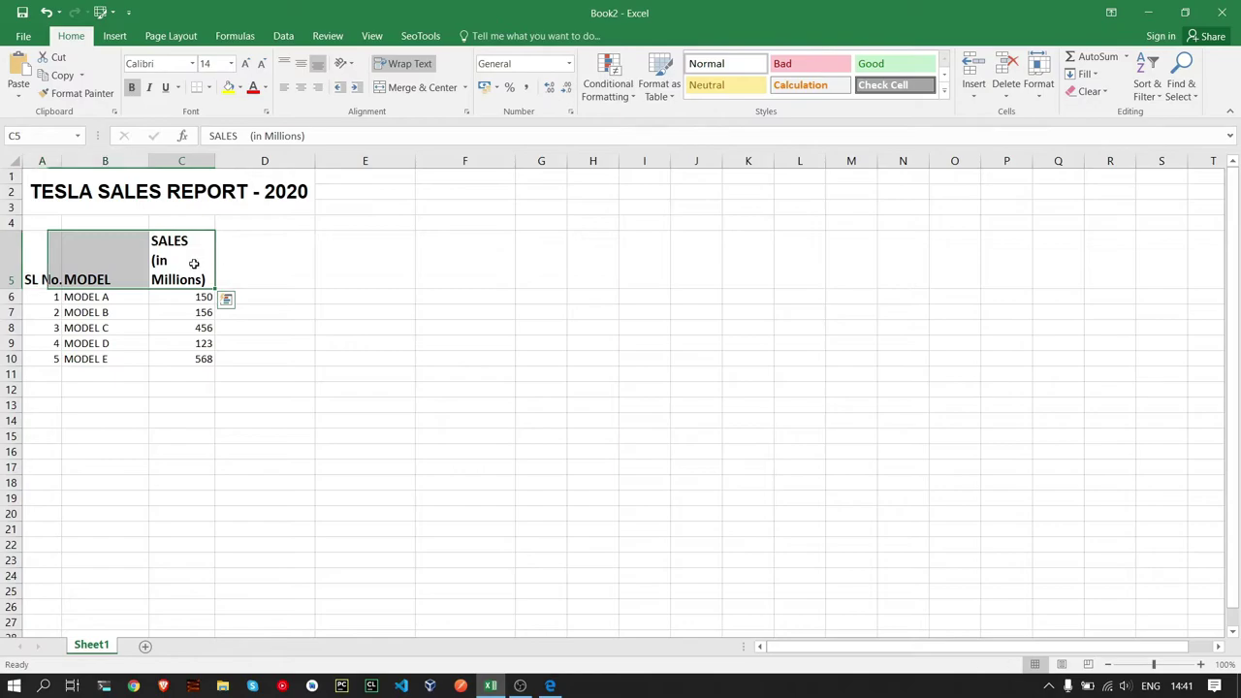
pyautogui.doubleClick(197, 277)
pyautogui.moveTo(208, 281); pyautogui.dragTo(151, 258)
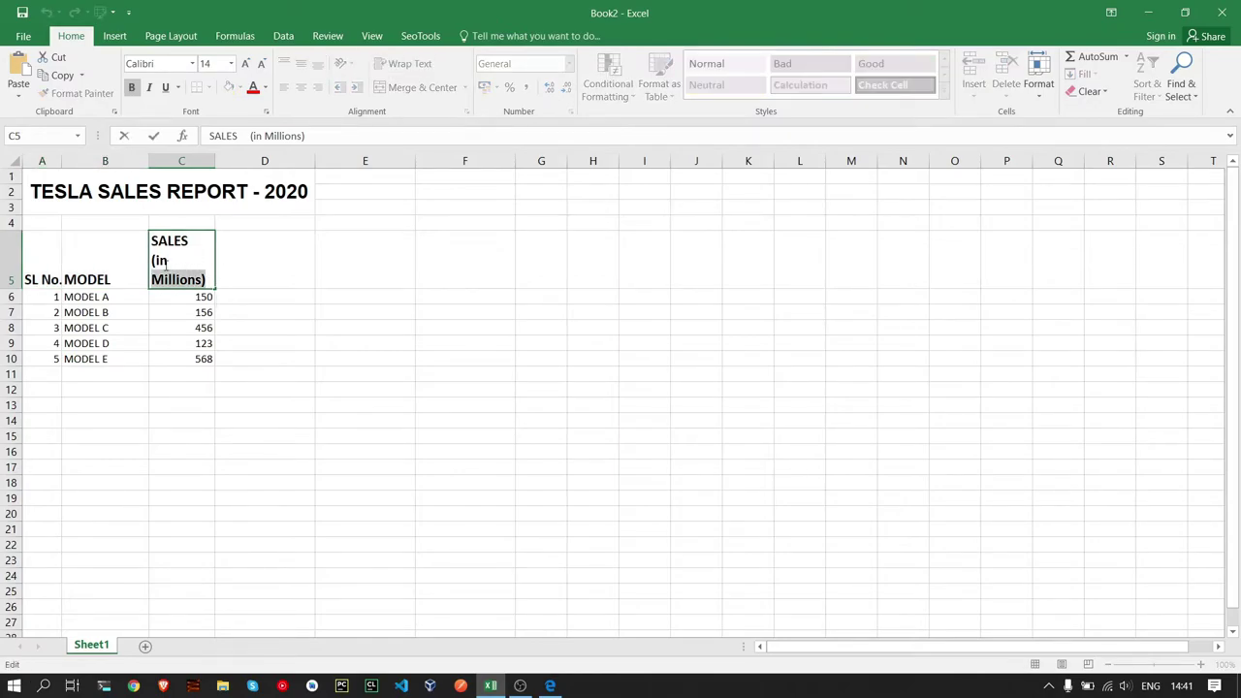
pyautogui.click(233, 63)
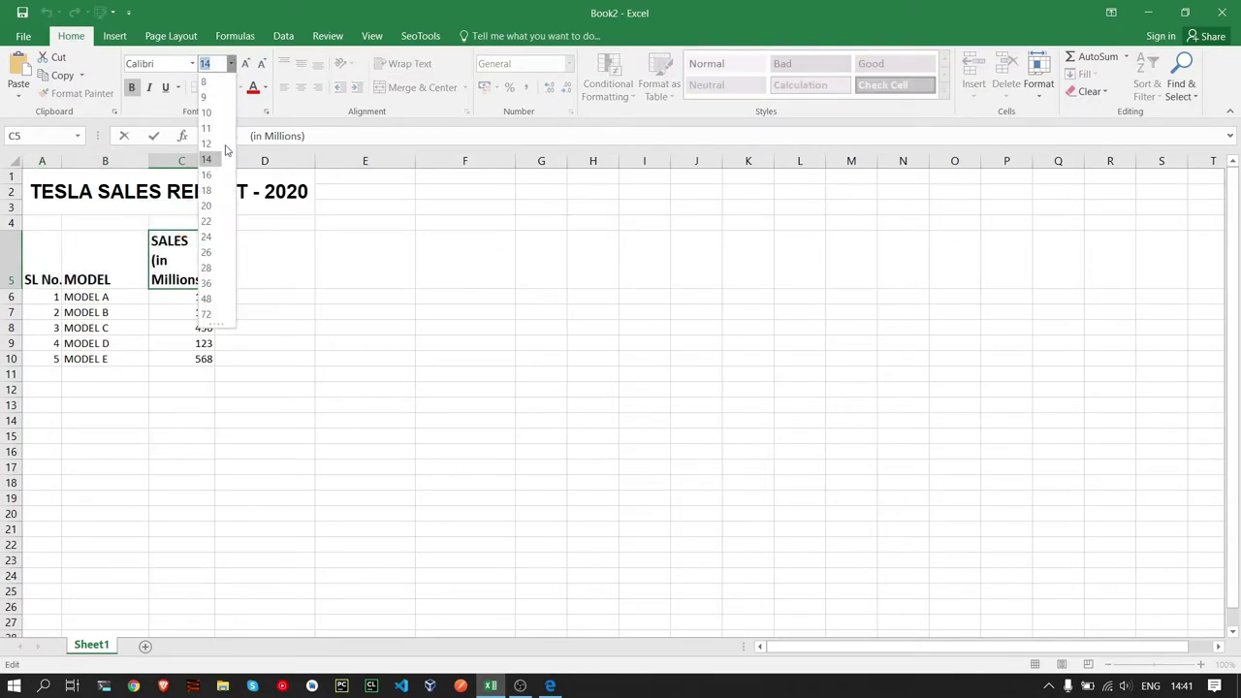
pyautogui.click(213, 109)
pyautogui.click(239, 252)
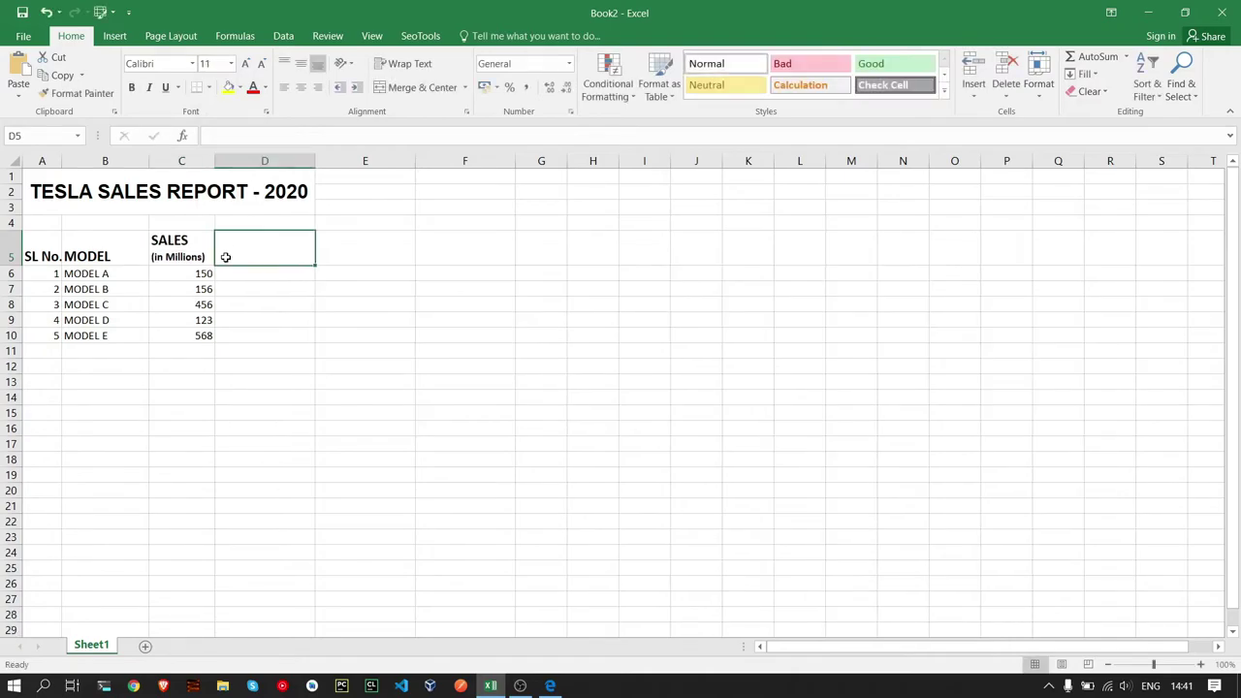
pyautogui.click(178, 242)
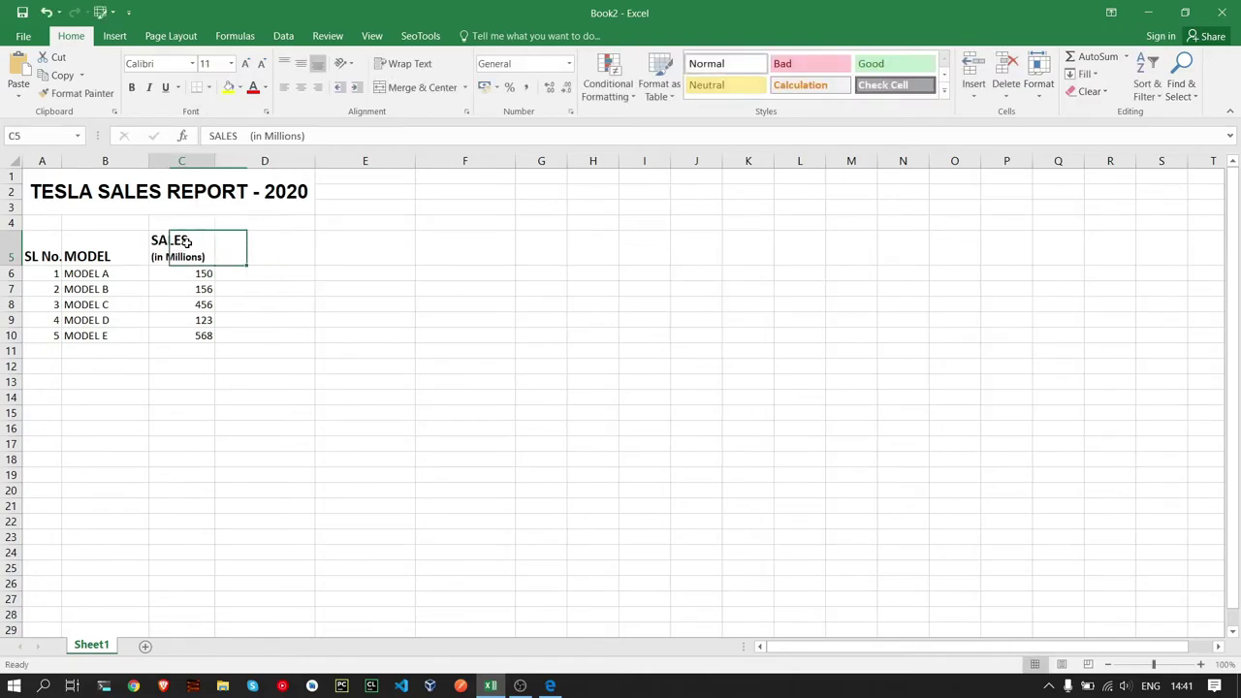
pyautogui.keyDown('shift'); pyautogui.click(45, 335); pyautogui.keyUp('shift')
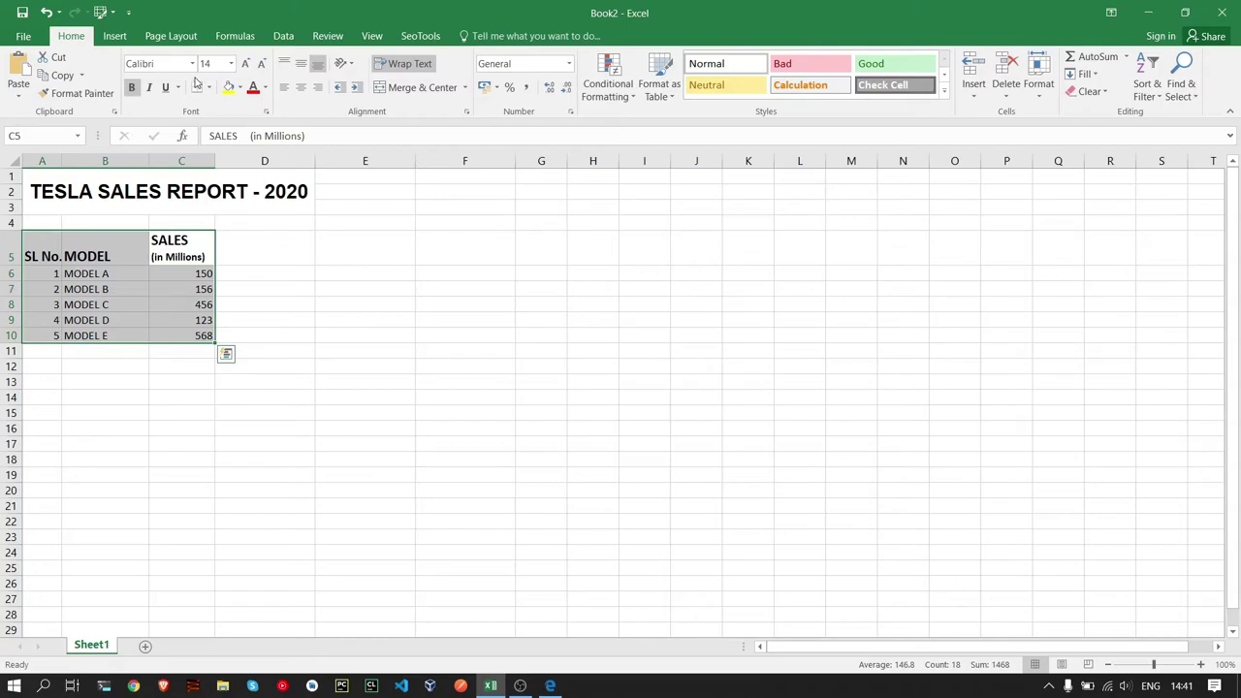
# Step: Centre the table contents both horizontally and vertically
pyautogui.click(301, 88)
pyautogui.click(300, 63)
pyautogui.click(171, 309)
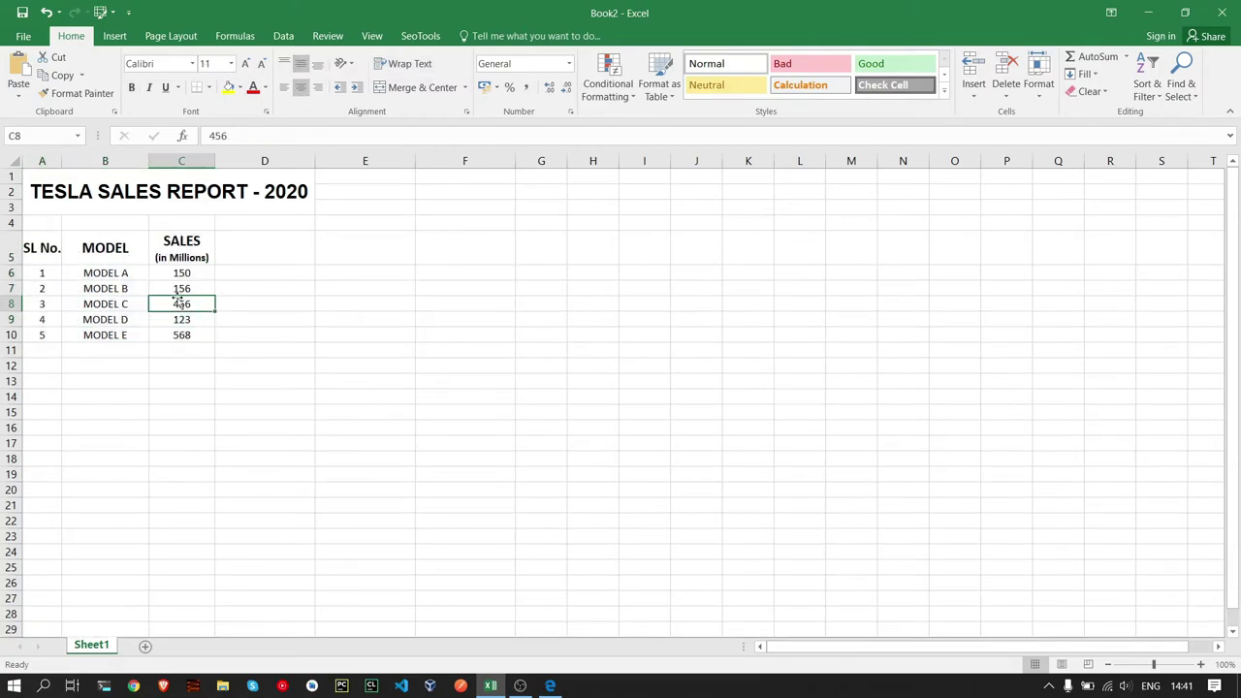
# Step: Select the MODEL and SALES data range B5:C10
pyautogui.click(43, 255)
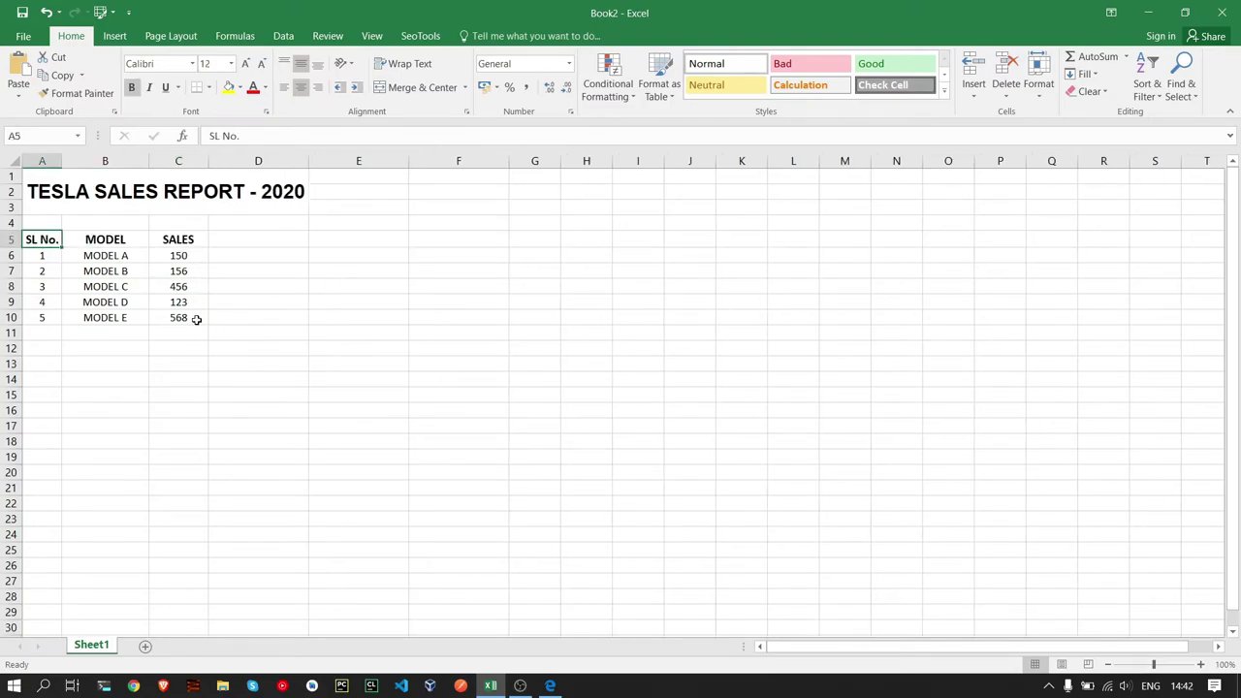
pyautogui.keyDown('shift'); pyautogui.click(195, 319); pyautogui.keyUp('shift')
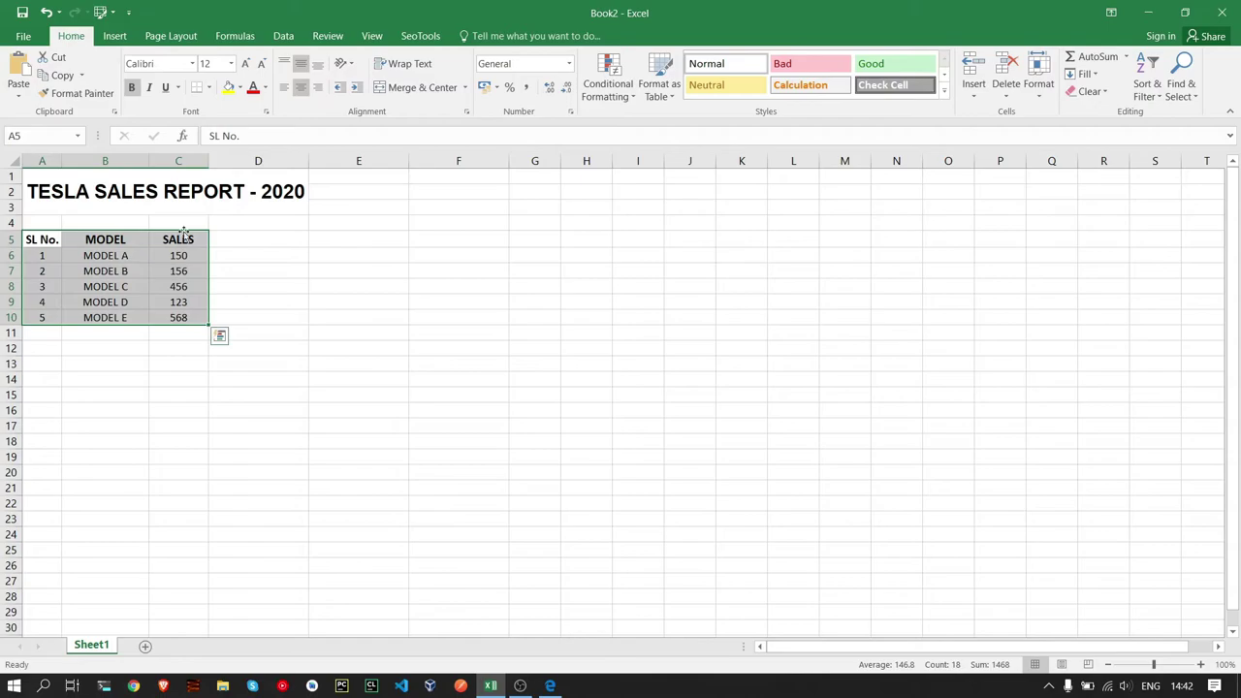
pyautogui.click(142, 271)
pyautogui.click(102, 238)
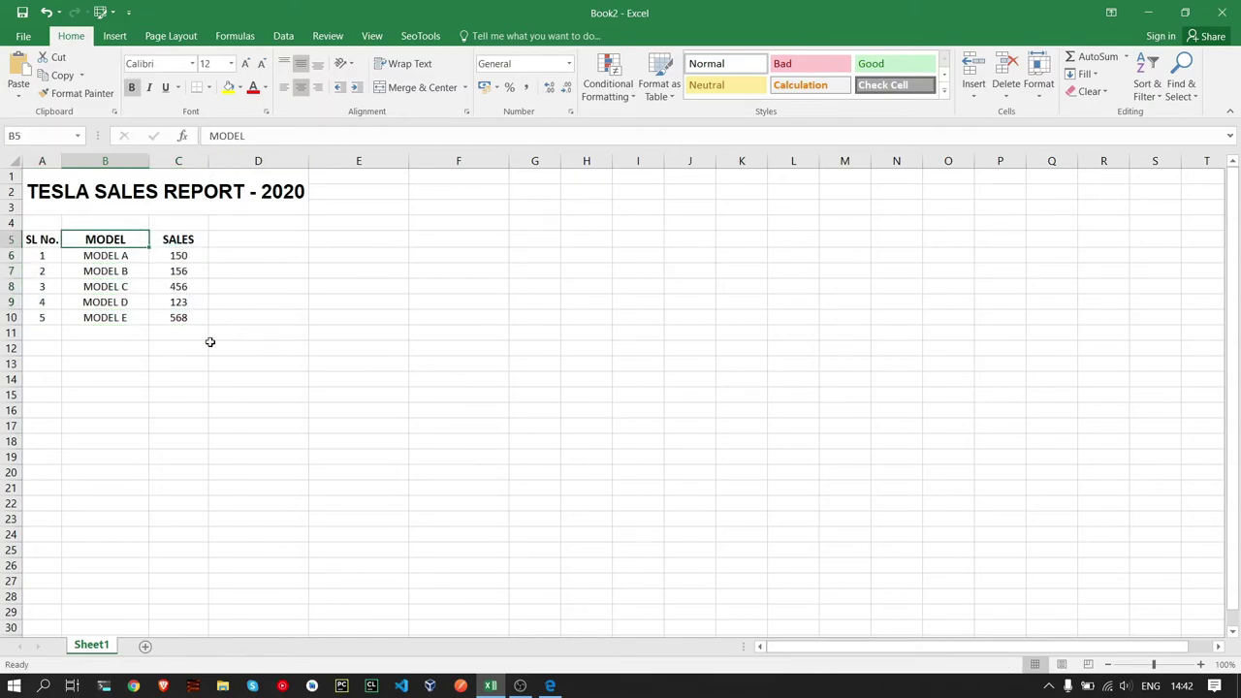
pyautogui.keyDown('shift'); pyautogui.click(194, 320); pyautogui.keyUp('shift')
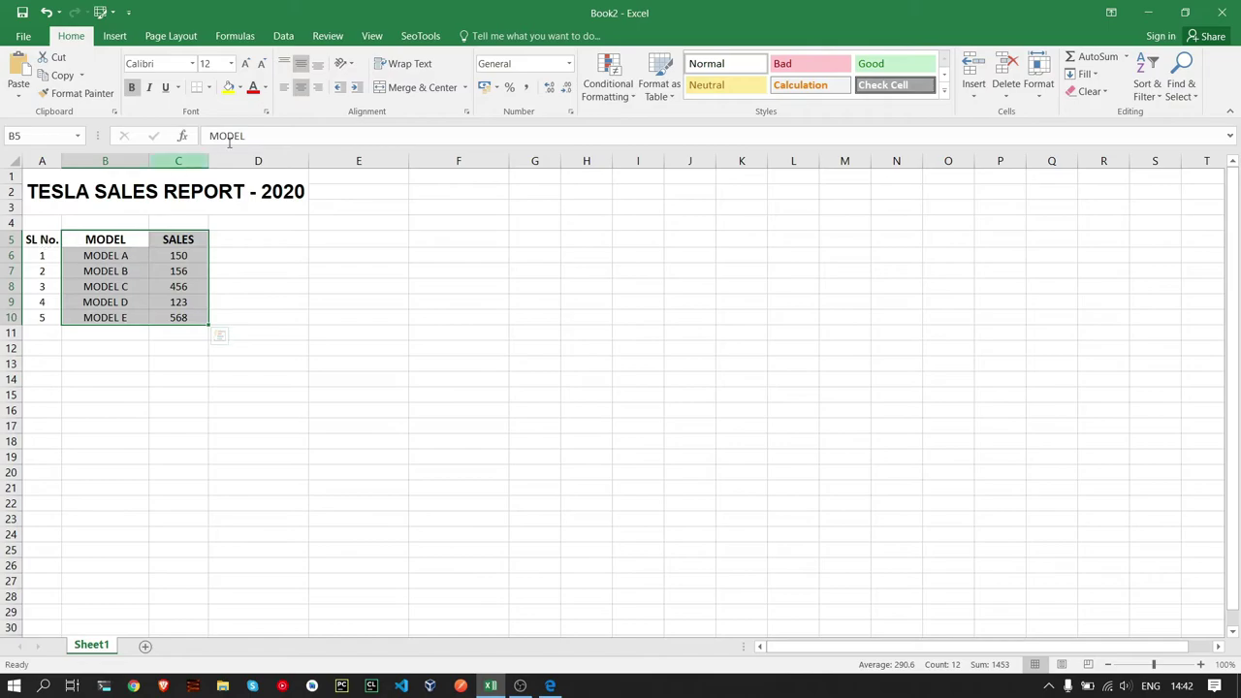
# Step: Insert a 2-D pie chart of sales beside the table, then reselect B5:C10
pyautogui.click(122, 37)
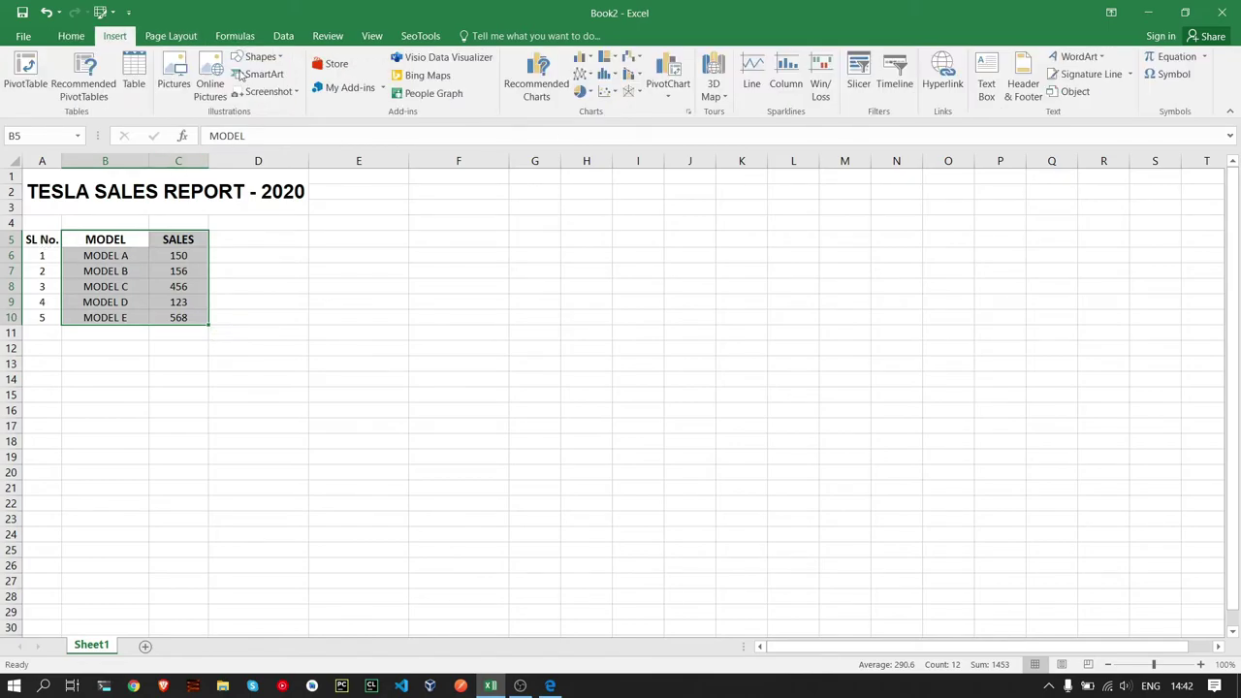
pyautogui.click(580, 90)
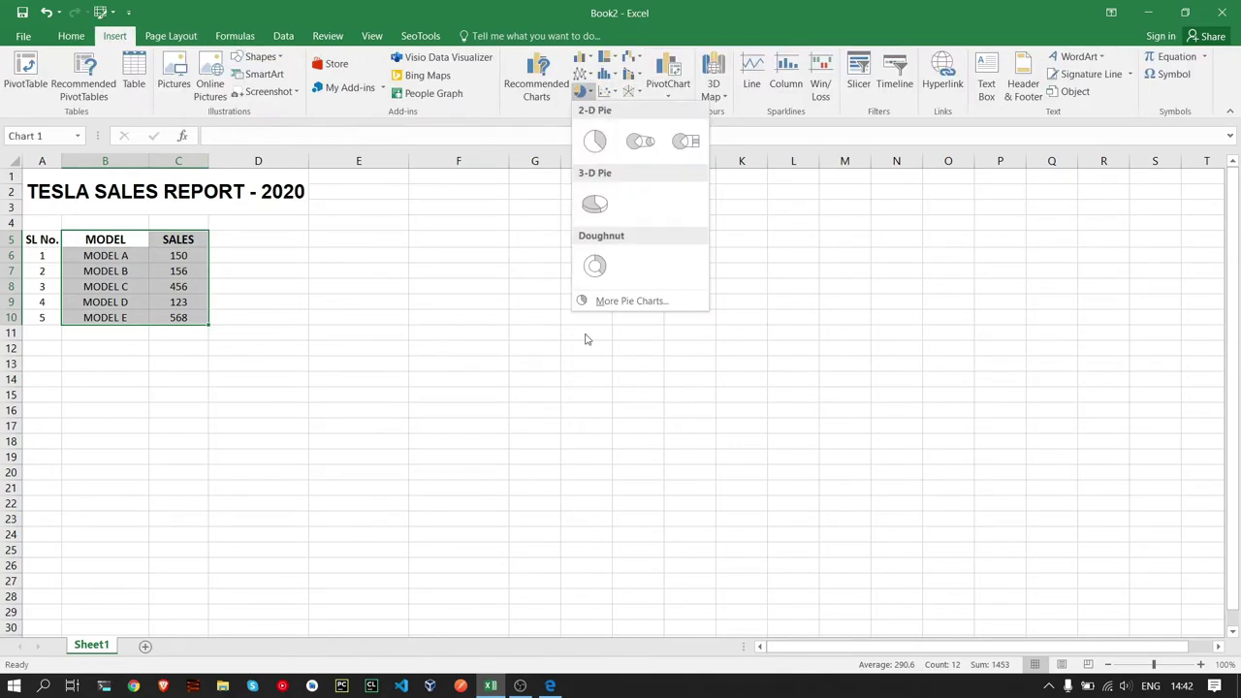
pyautogui.click(595, 140)
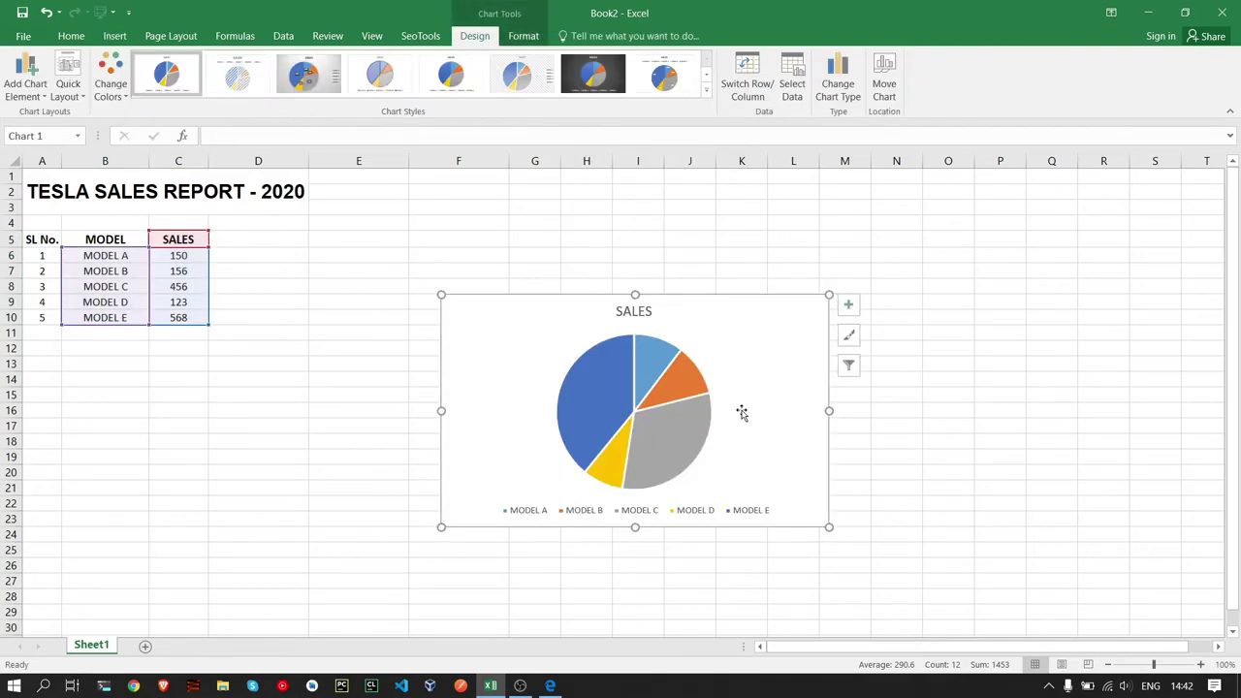
pyautogui.moveTo(743, 405)
pyautogui.mouseDown()
pyautogui.moveTo(525, 515)
pyautogui.moveTo(528, 334)
pyautogui.mouseUp()
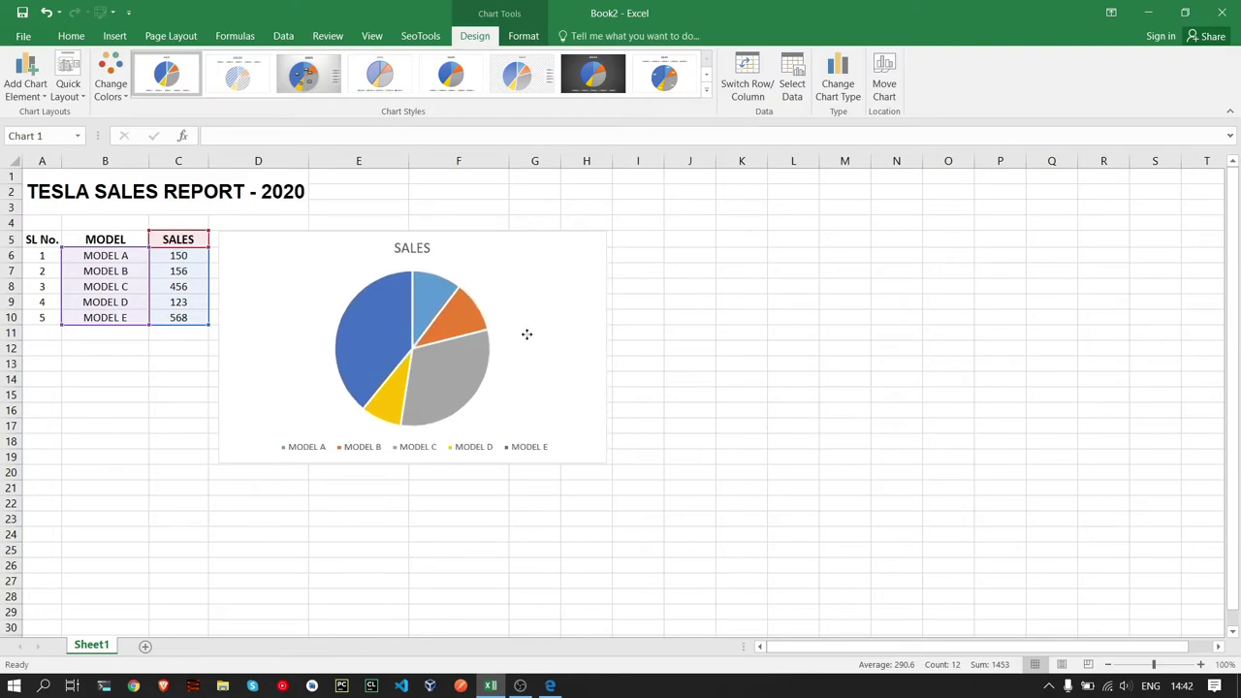
pyautogui.click(741, 363)
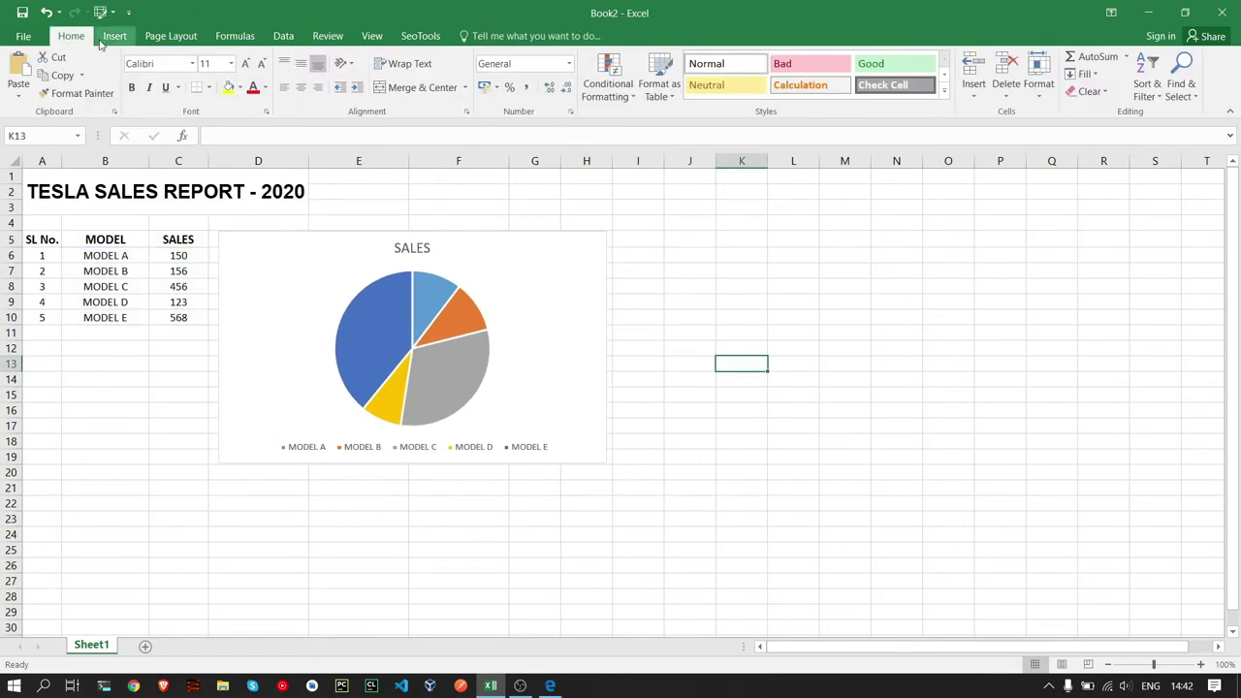
pyautogui.click(165, 317)
pyautogui.moveTo(97, 240); pyautogui.dragTo(173, 318)
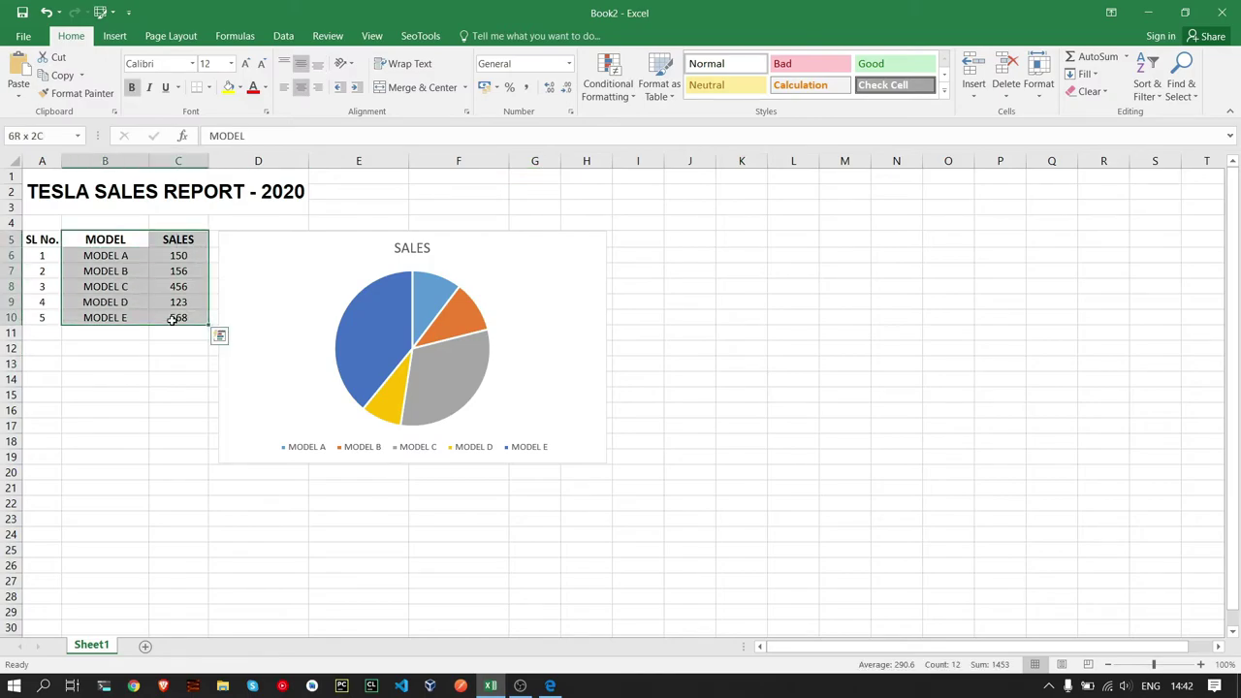
# Step: Insert a 3-D pie chart beside the first pie and apply the slice-labelled Style 8
pyautogui.click(118, 37)
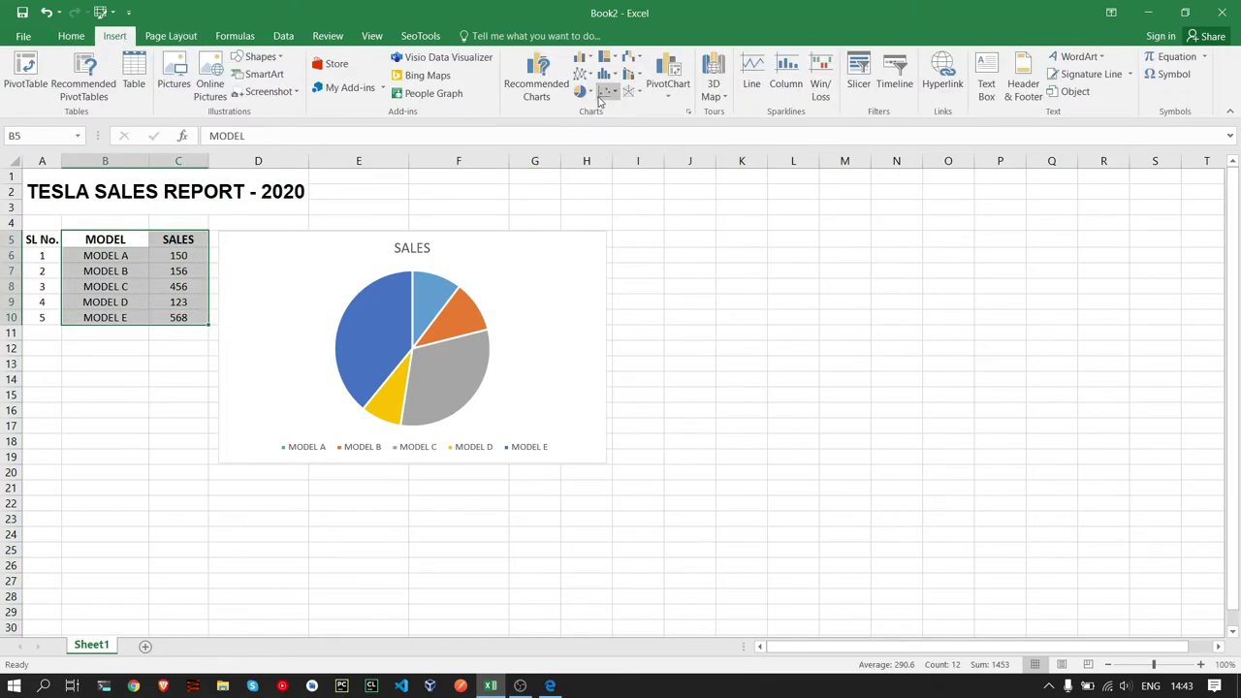
pyautogui.click(582, 91)
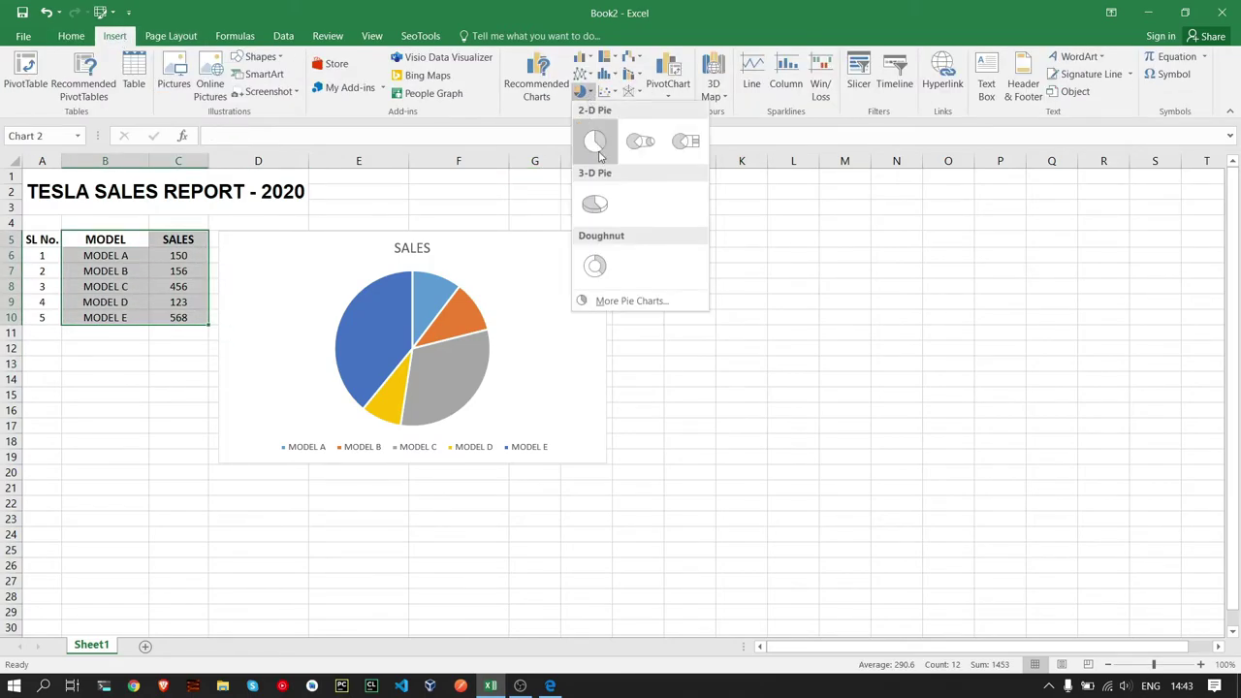
pyautogui.click(596, 203)
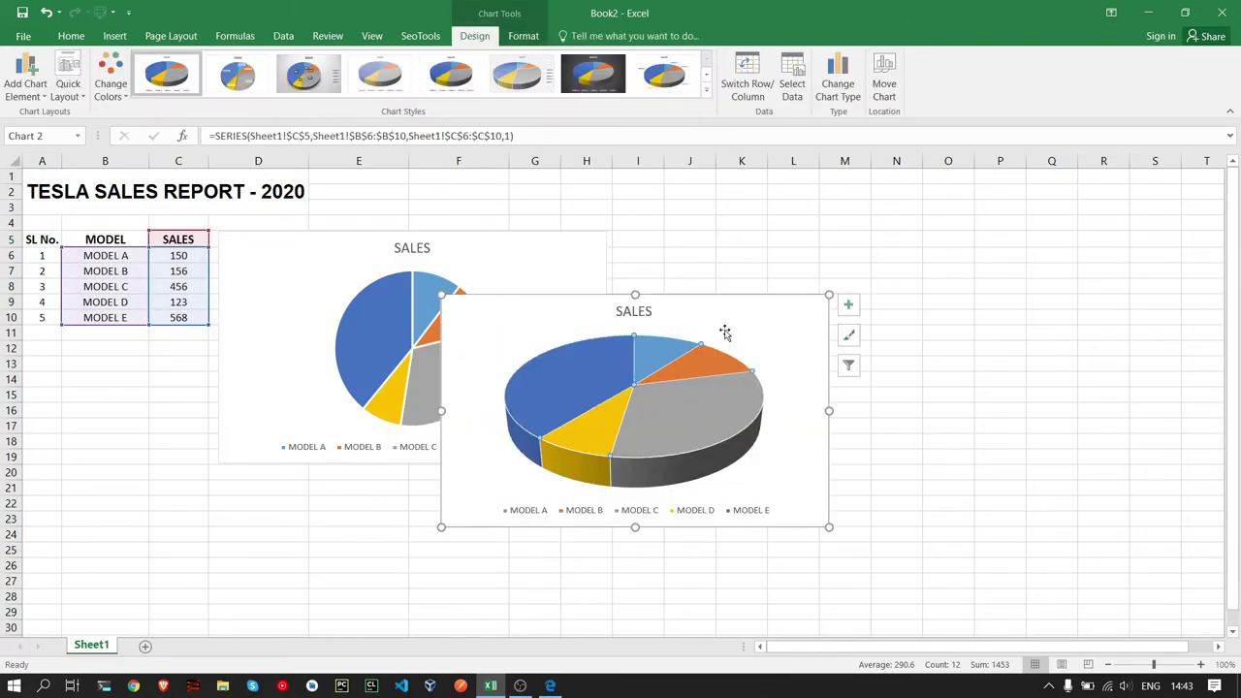
pyautogui.moveTo(725, 333); pyautogui.dragTo(898, 265)
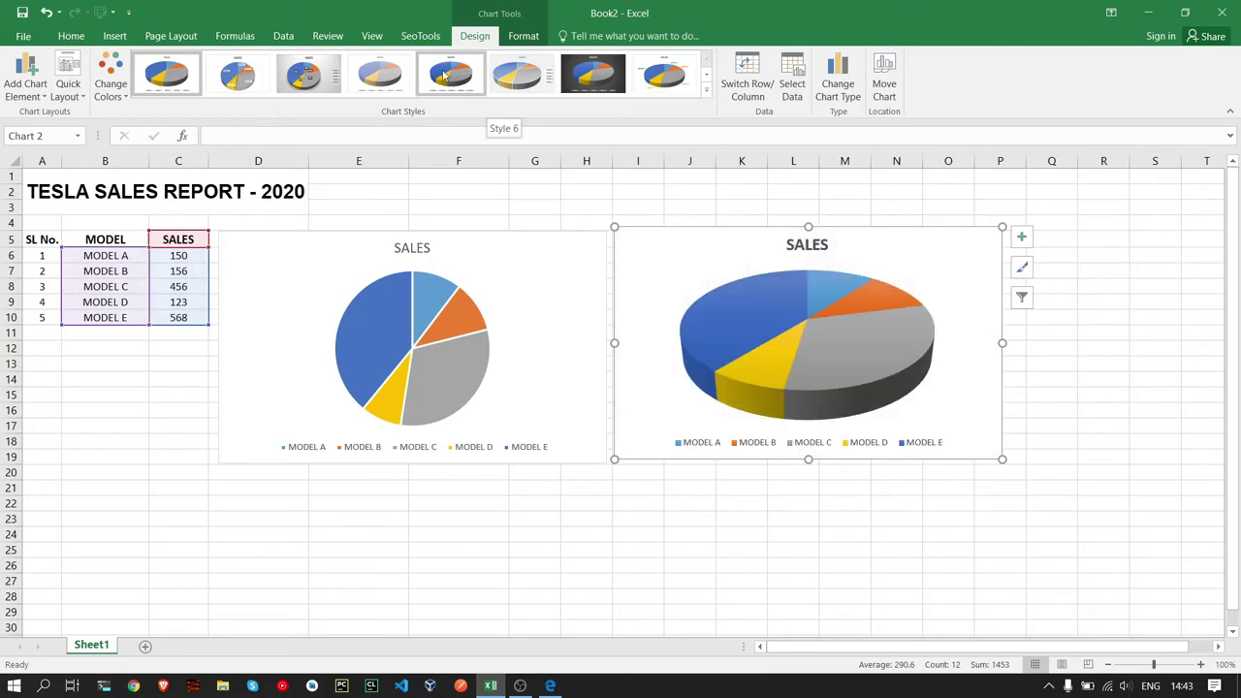
pyautogui.click(325, 83)
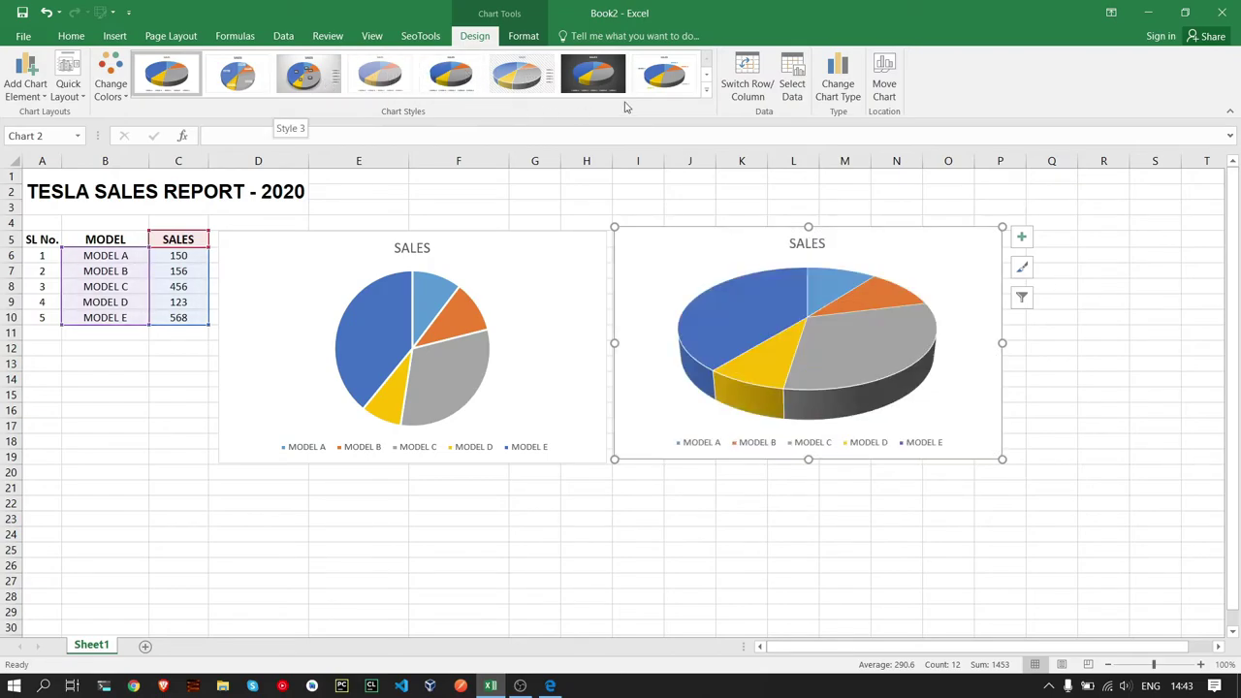
pyautogui.click(675, 83)
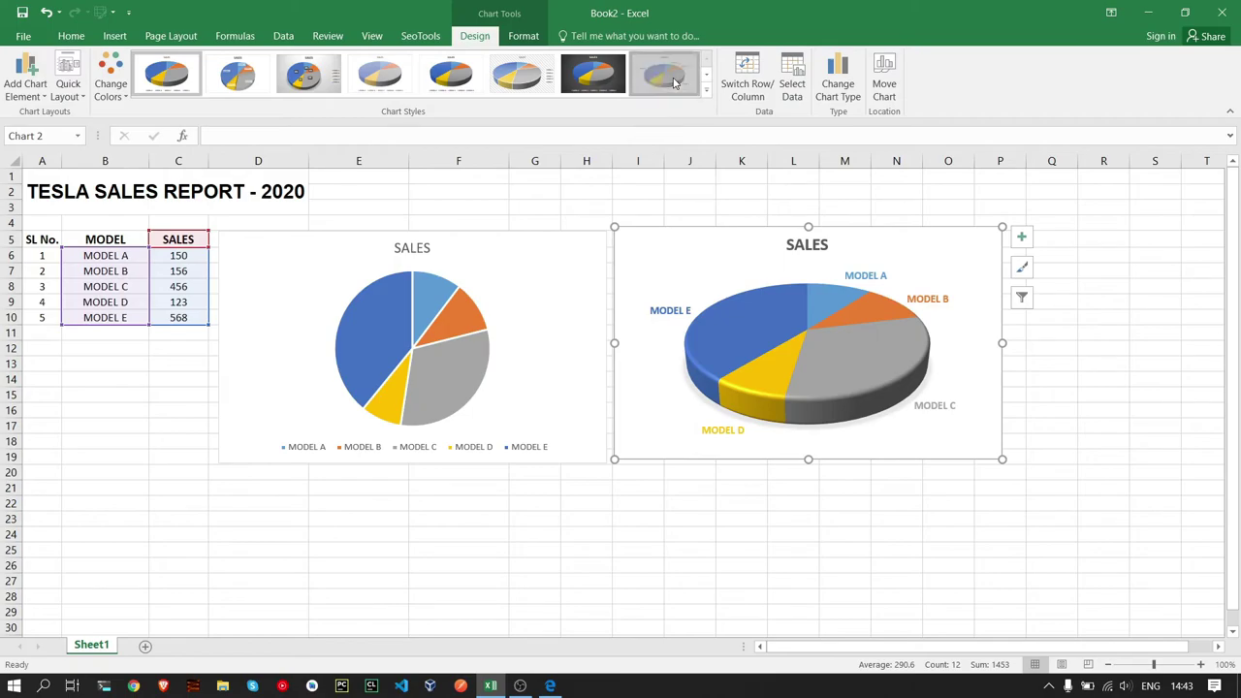
pyautogui.click(774, 519)
pyautogui.click(572, 614)
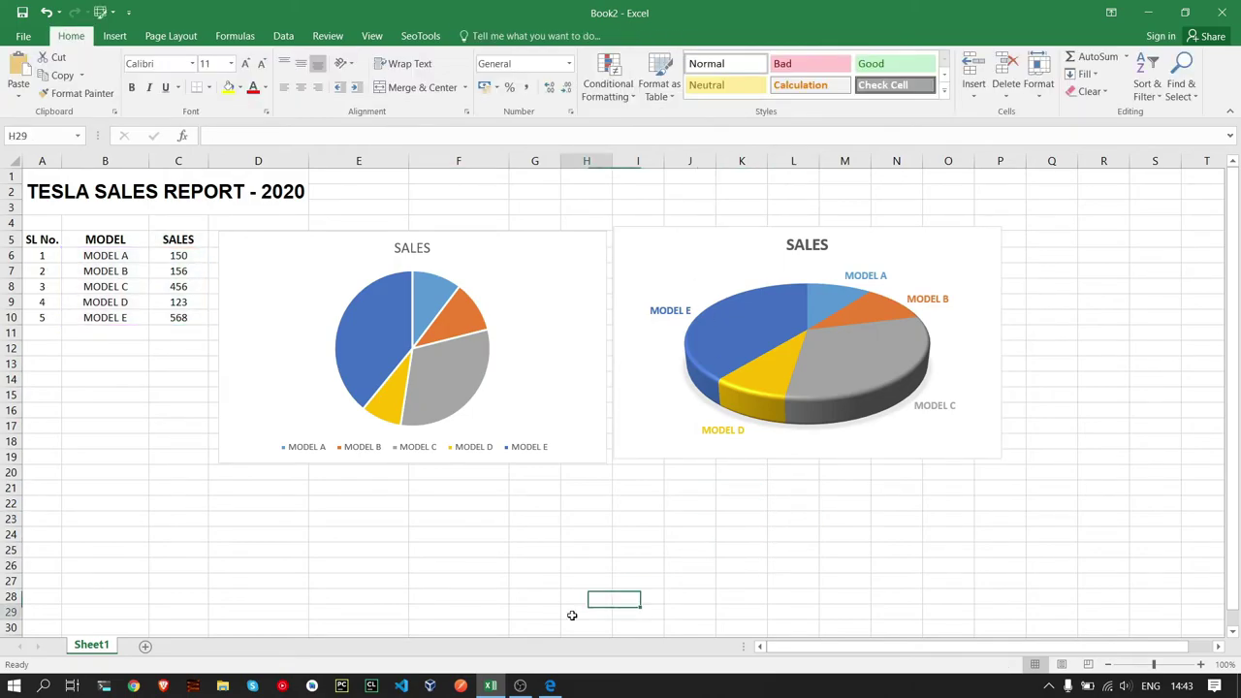
pyautogui.click(102, 240)
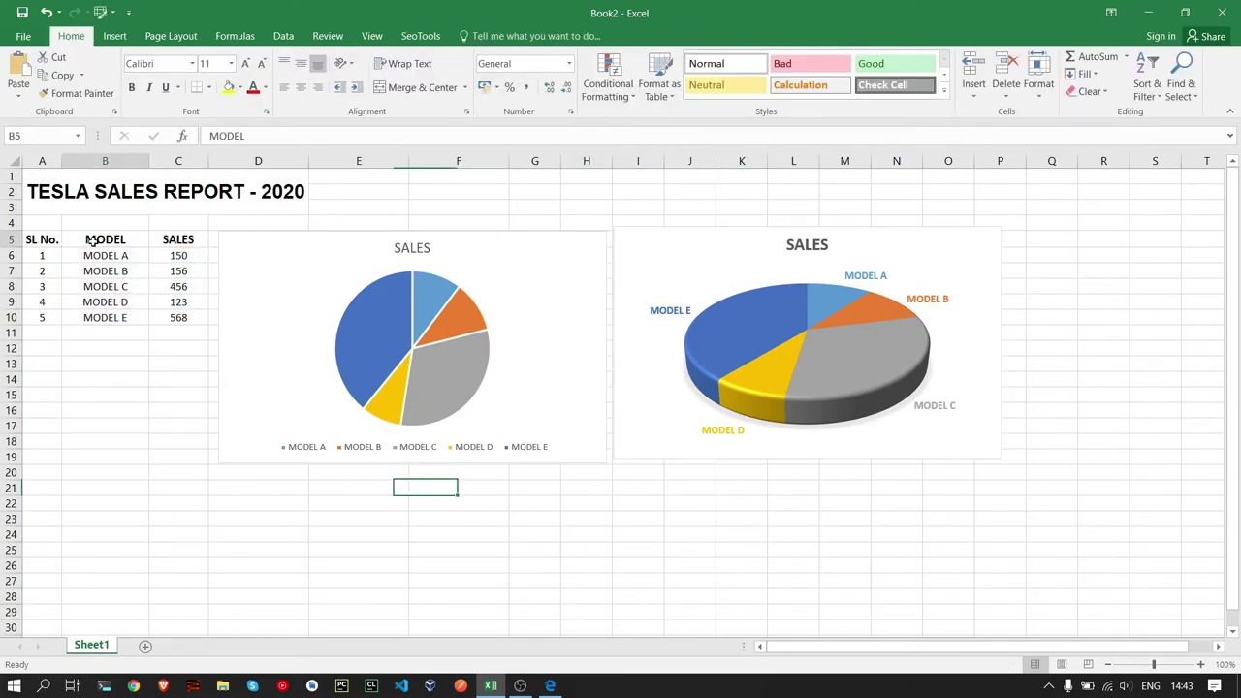
# Step: Insert a Sunburst ring chart of B5:C10 and place it right of the 3-D pie
pyautogui.keyDown('shift'); pyautogui.click(179, 317); pyautogui.keyUp('shift')
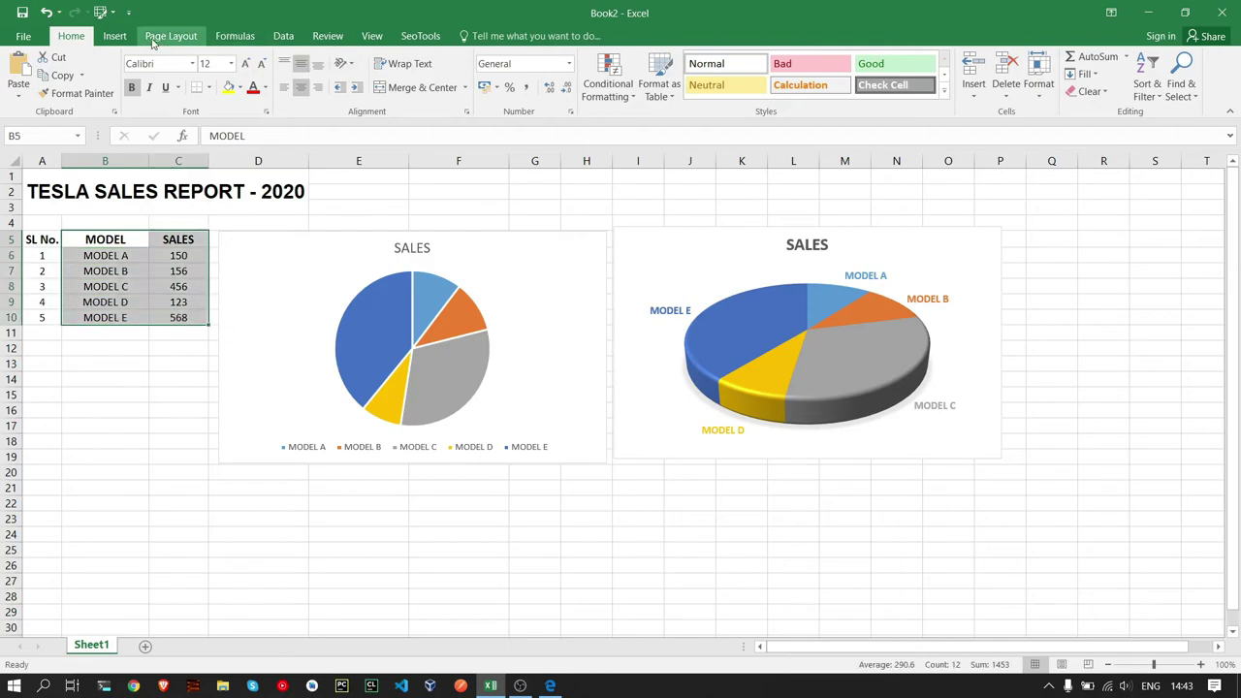
pyautogui.click(115, 36)
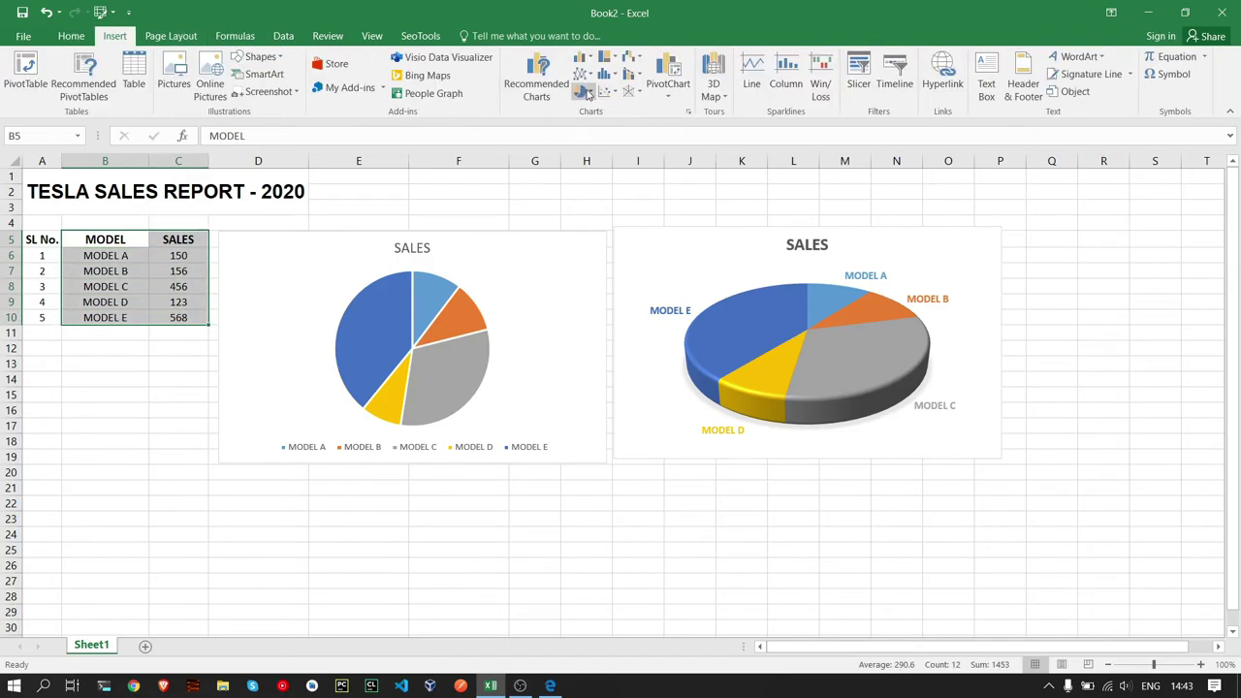
pyautogui.click(619, 60)
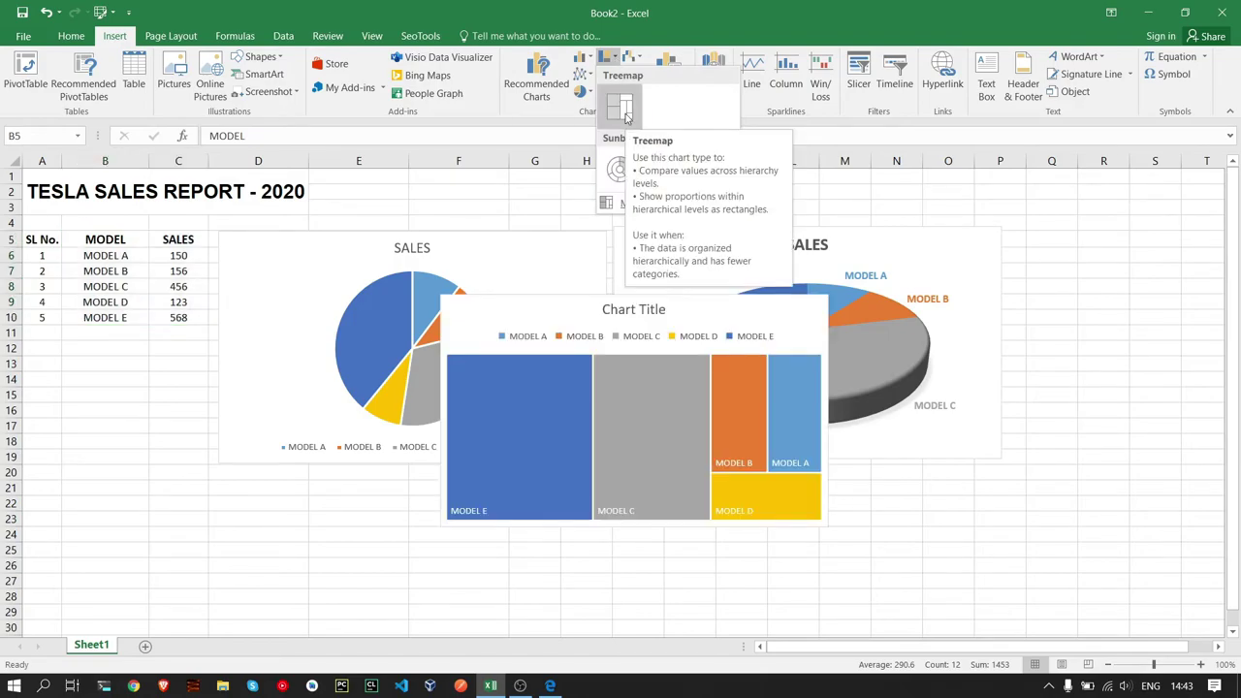
pyautogui.click(616, 175)
pyautogui.moveTo(790, 333)
pyautogui.mouseDown()
pyautogui.moveTo(1074, 516)
pyautogui.moveTo(1237, 291)
pyautogui.mouseUp()
pyautogui.click(1116, 448)
pyautogui.click(1057, 514)
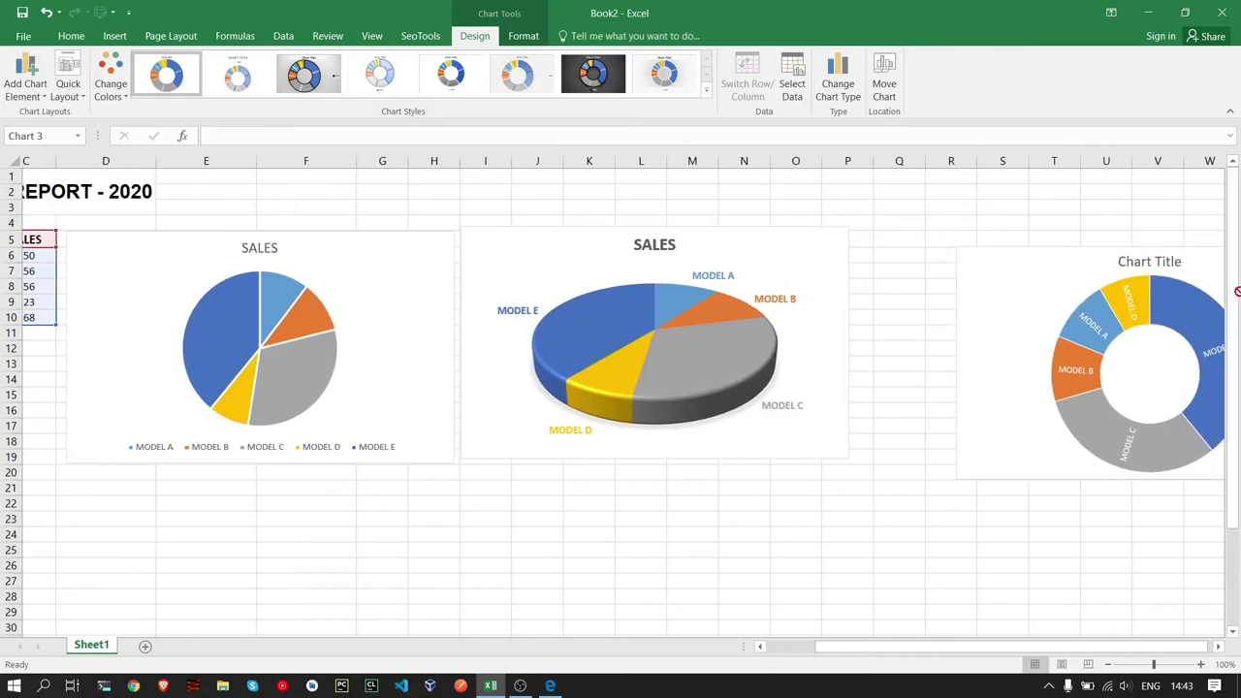
pyautogui.moveTo(1237, 291); pyautogui.dragTo(1028, 243)
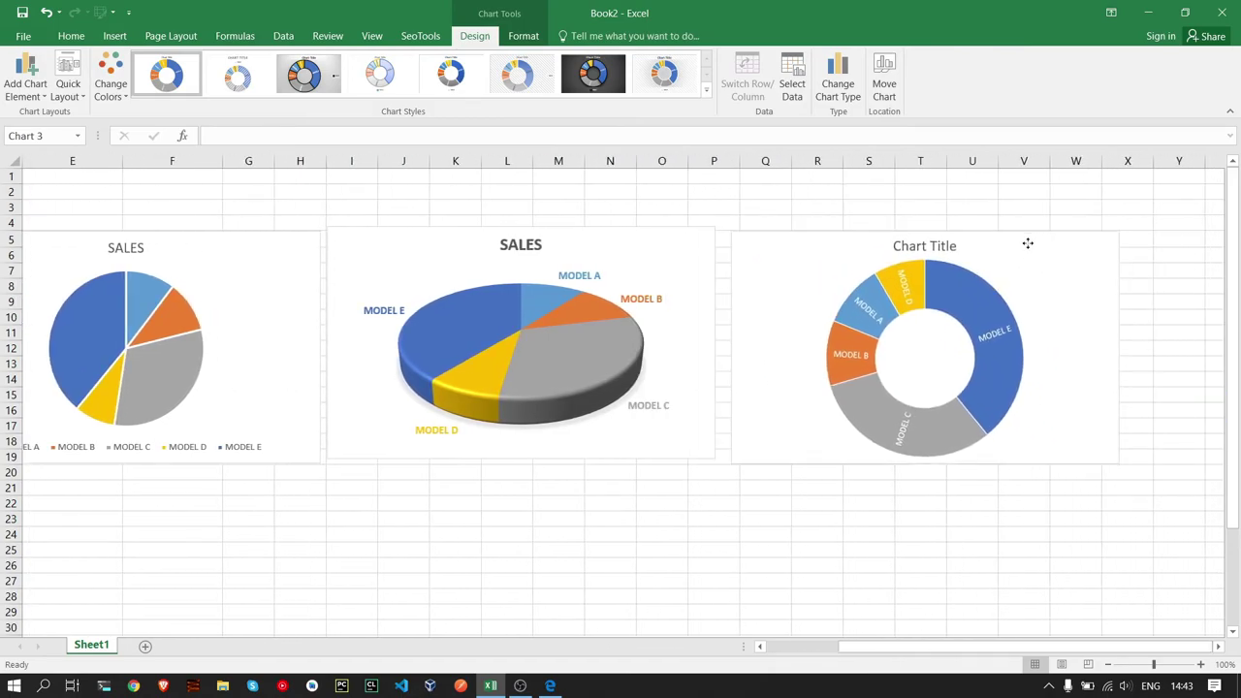
# Step: Give the ring chart the dark style with a legend
pyautogui.click(593, 78)
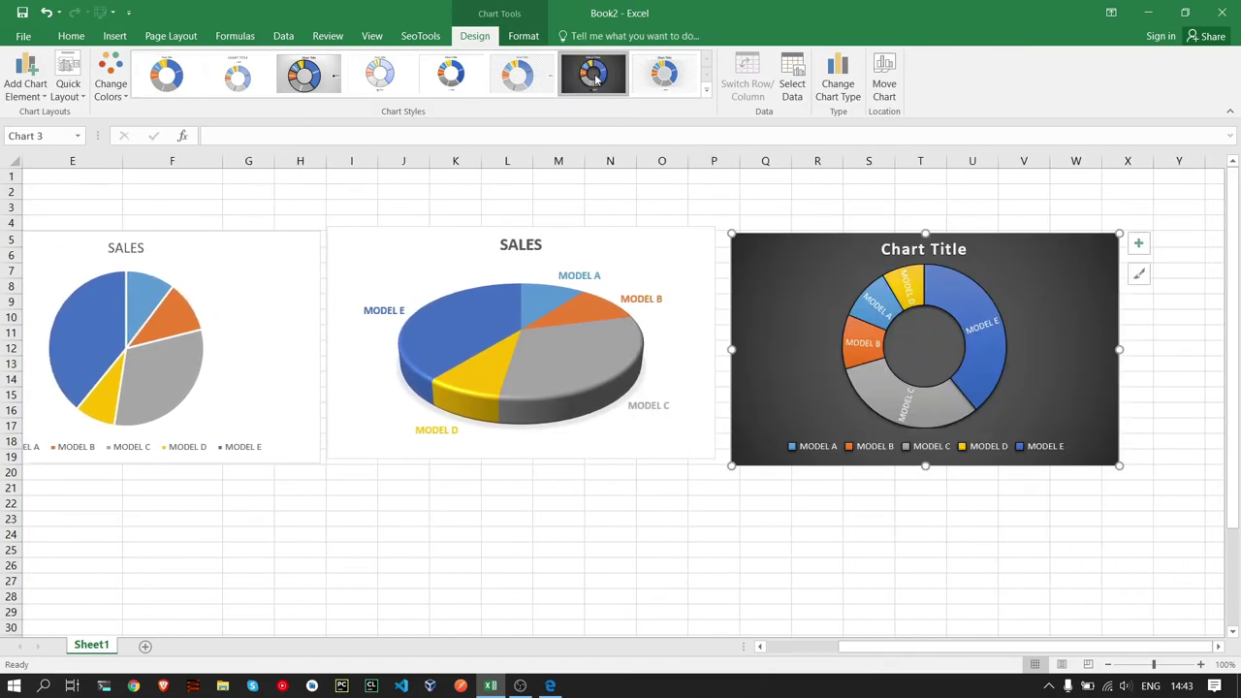
pyautogui.click(942, 517)
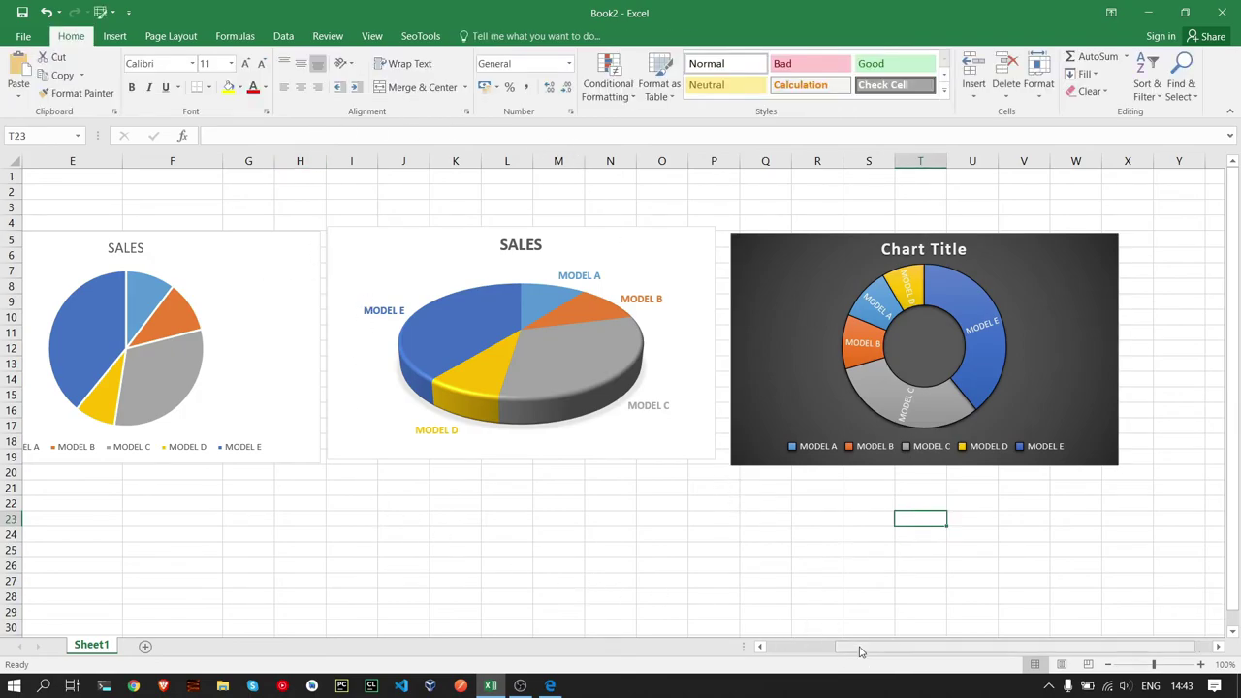
pyautogui.moveTo(860, 647); pyautogui.dragTo(789, 646)
pyautogui.click(88, 239)
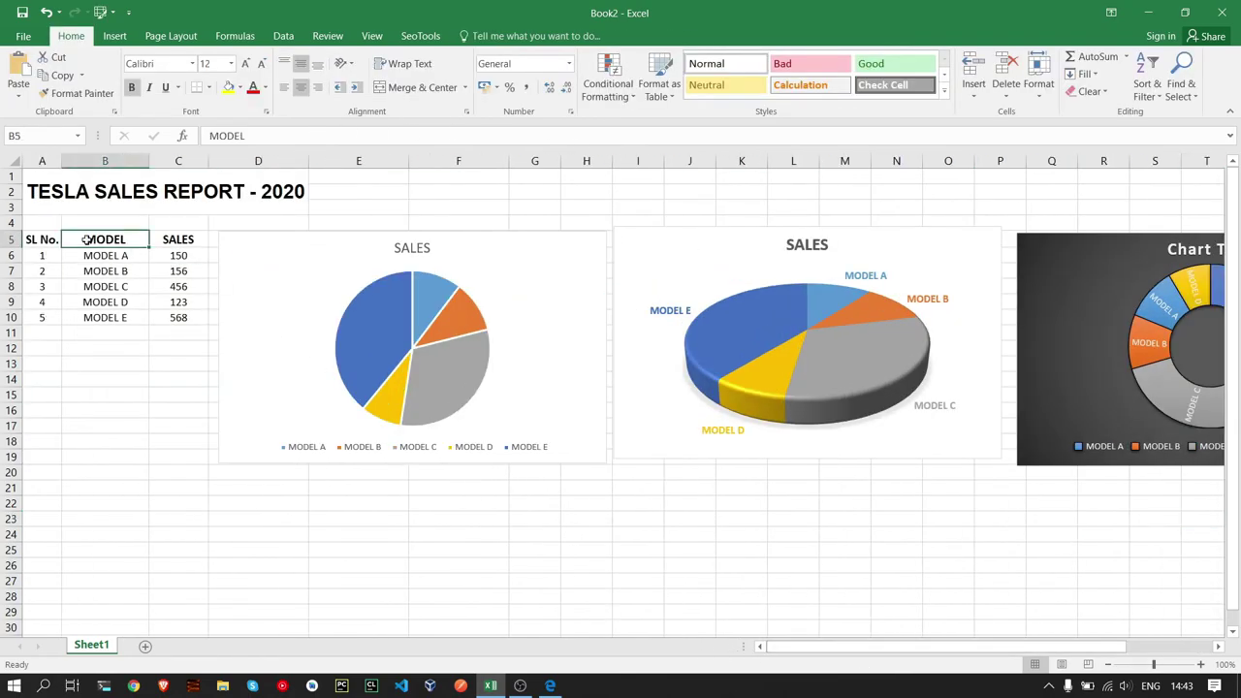
# Step: Browse the Line, Statistic, Scatter, Pie and Column chart options for B5:C10
pyautogui.keyDown('shift'); pyautogui.click(177, 320); pyautogui.keyUp('shift')
pyautogui.click(115, 36)
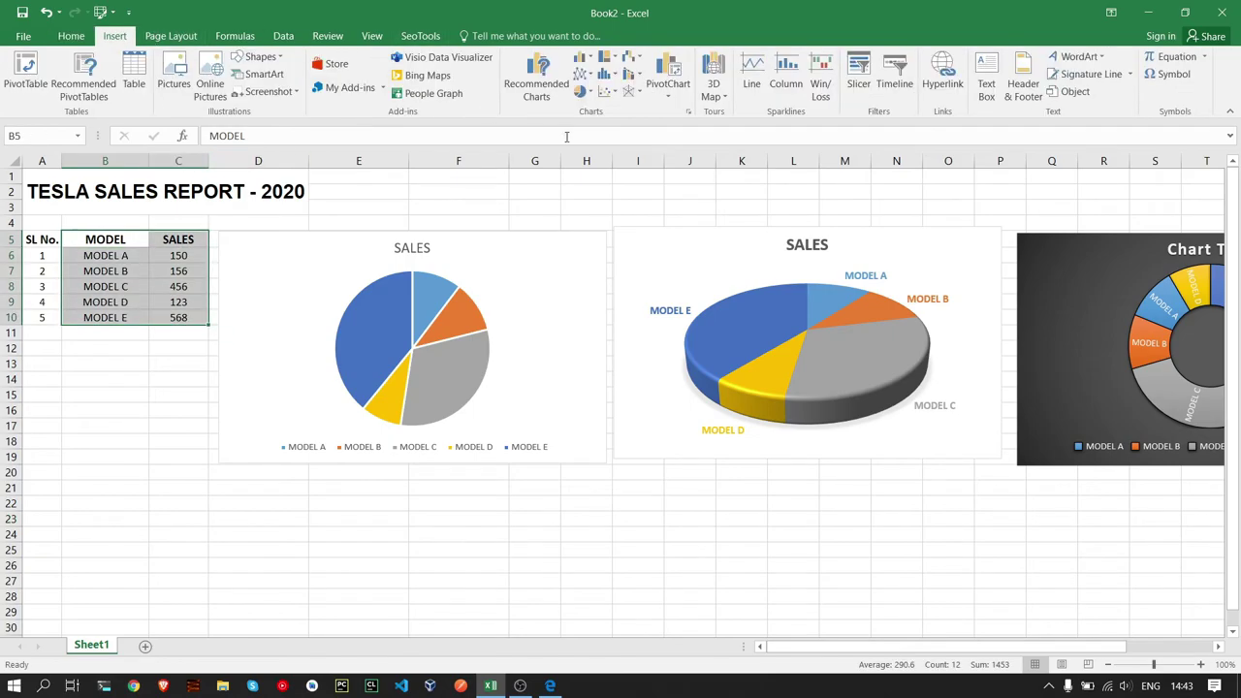
pyautogui.click(583, 73)
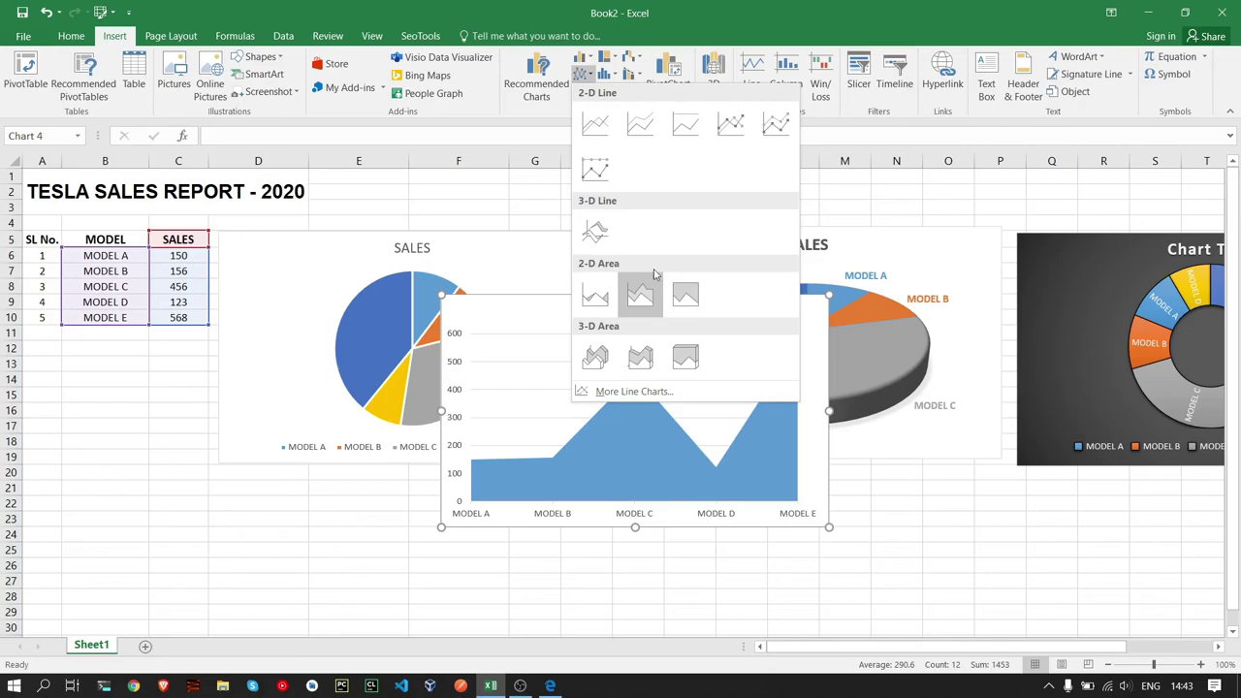
pyautogui.click(619, 74)
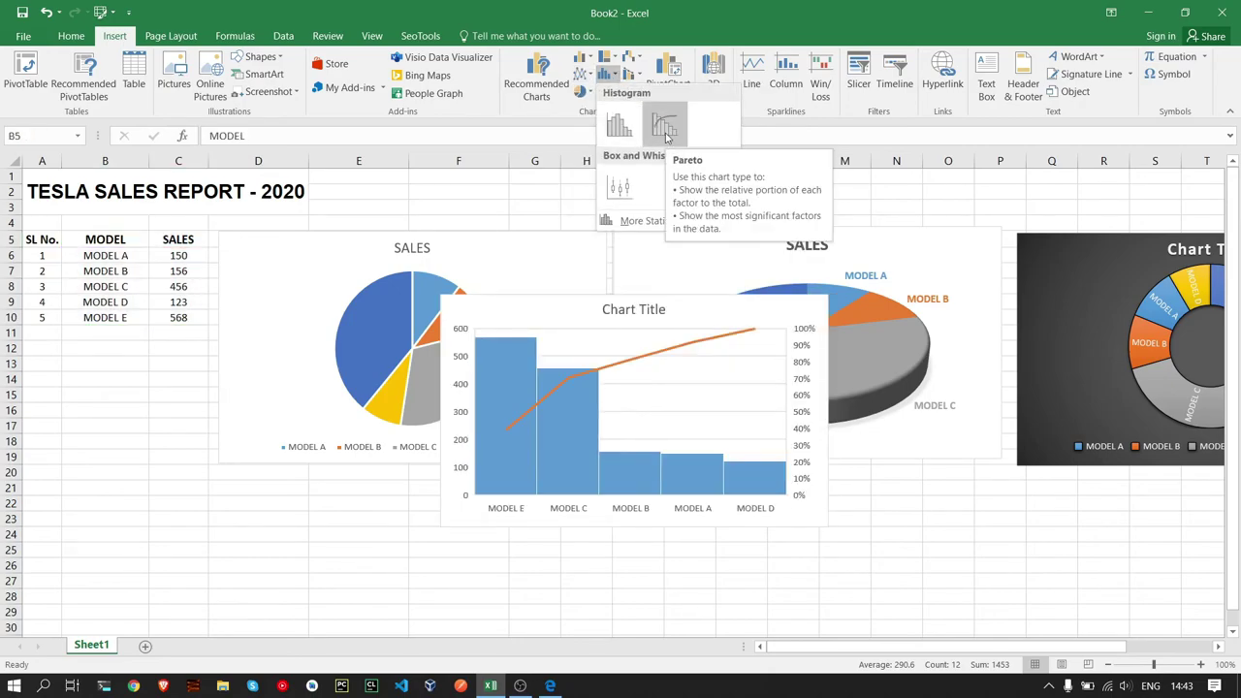
pyautogui.click(566, 130)
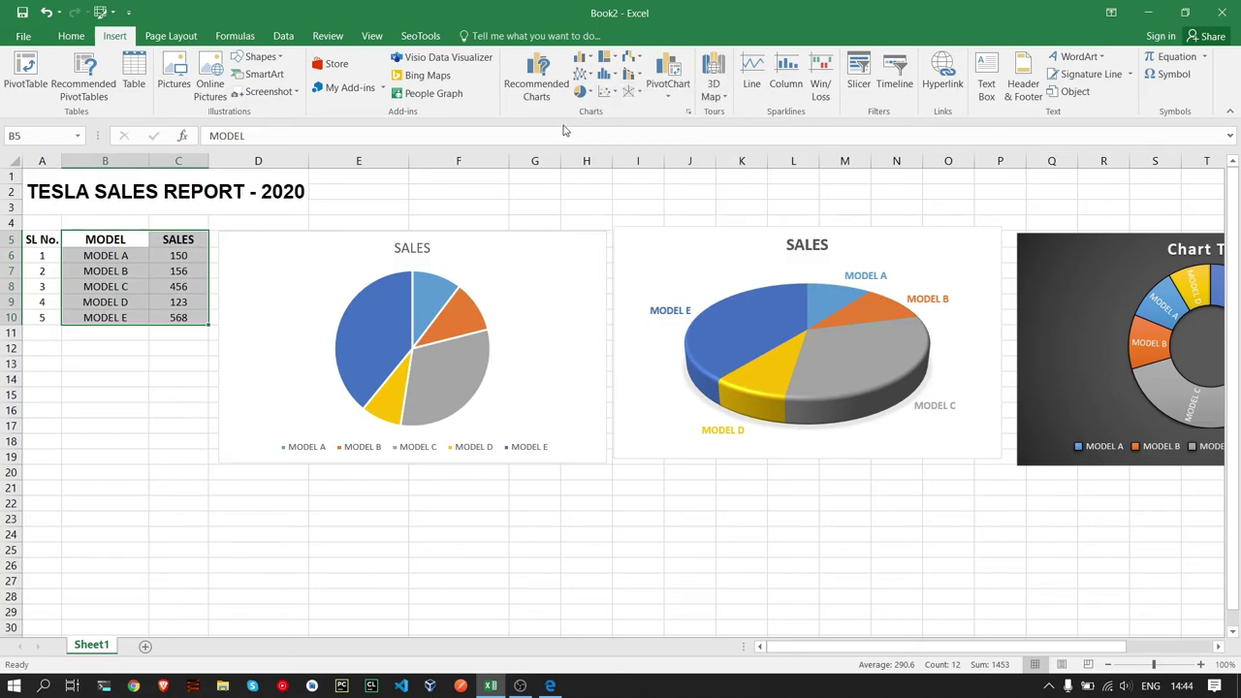
pyautogui.click(612, 97)
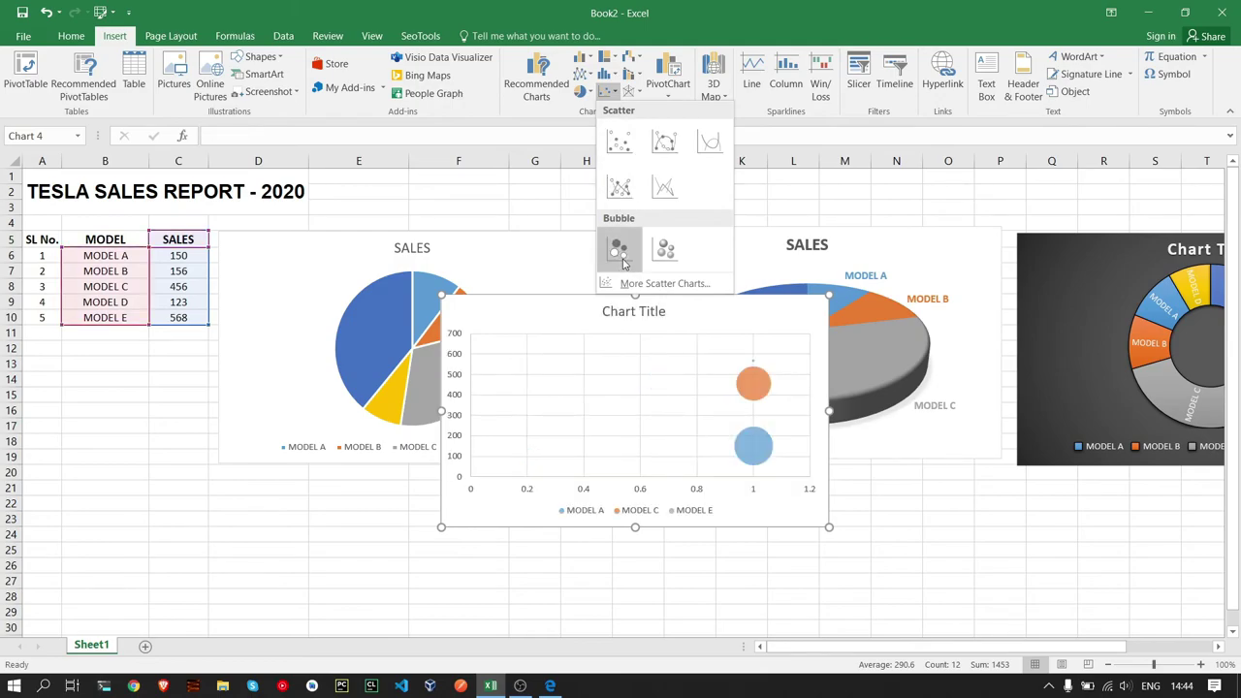
pyautogui.click(564, 123)
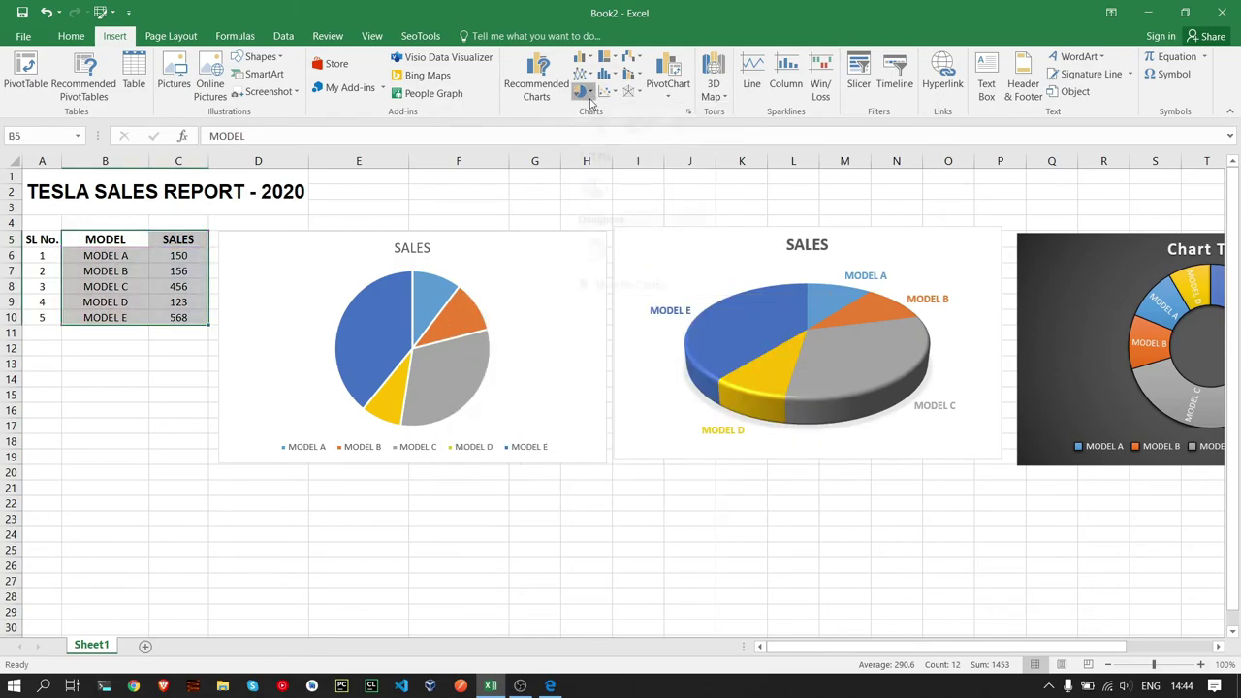
pyautogui.click(579, 90)
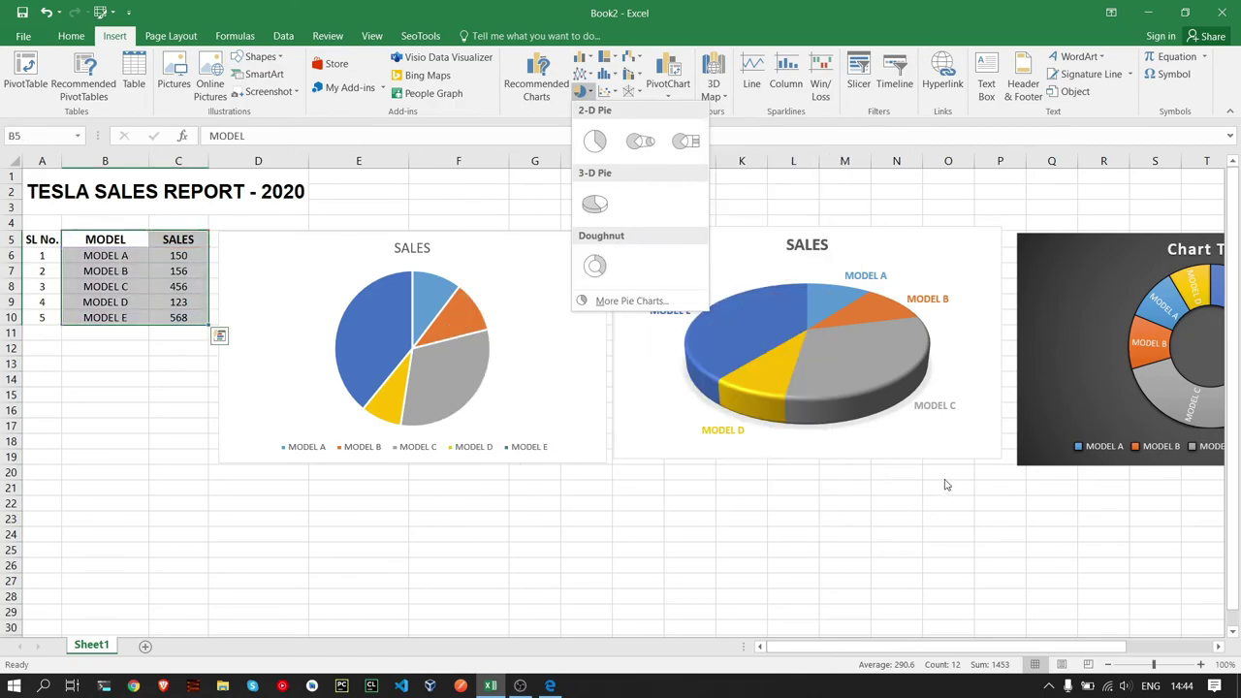
pyautogui.click(582, 58)
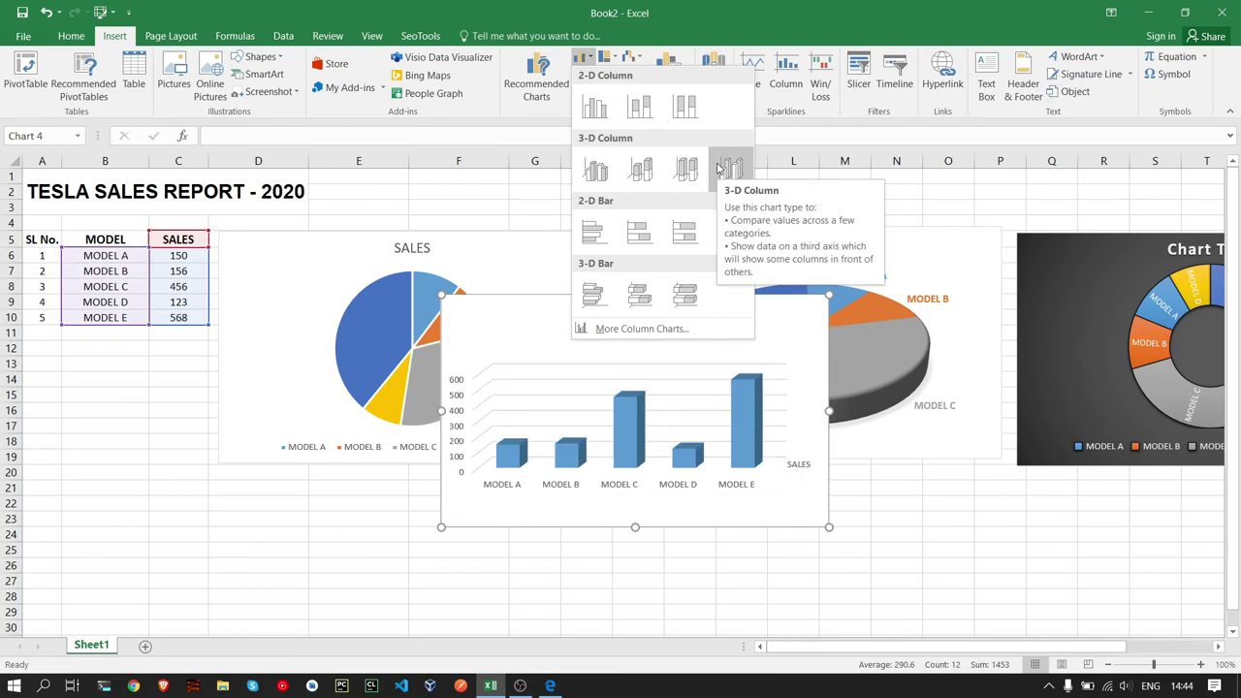
# Step: Insert a 3-D column chart, place it below the first pie and apply the dark style
pyautogui.click(651, 181)
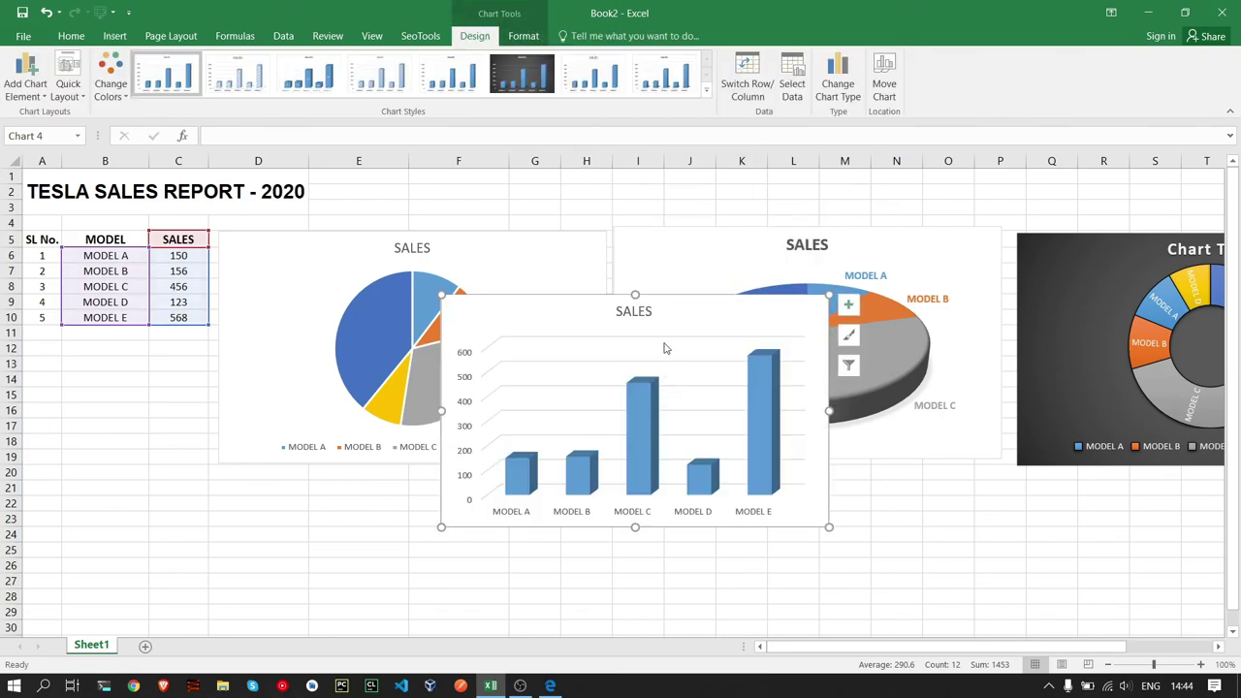
pyautogui.moveTo(683, 309)
pyautogui.mouseDown()
pyautogui.moveTo(659, 445)
pyautogui.moveTo(498, 649)
pyautogui.moveTo(466, 415)
pyautogui.mouseUp()
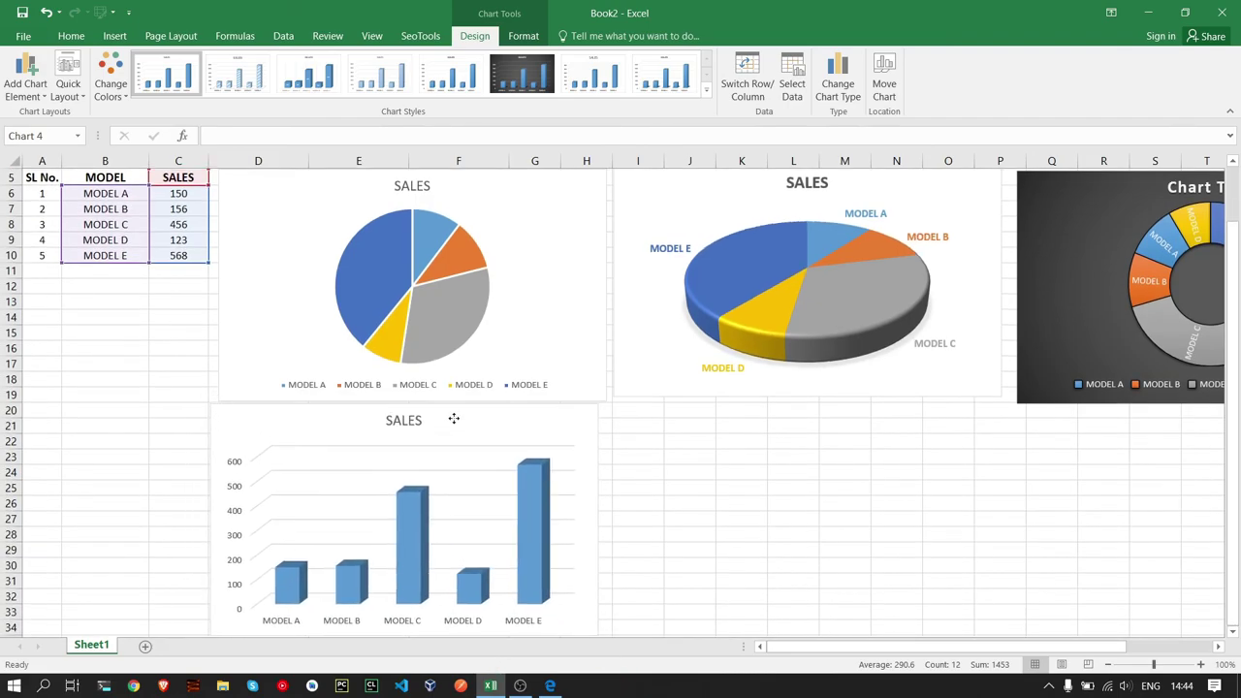
pyautogui.click(522, 74)
pyautogui.click(790, 580)
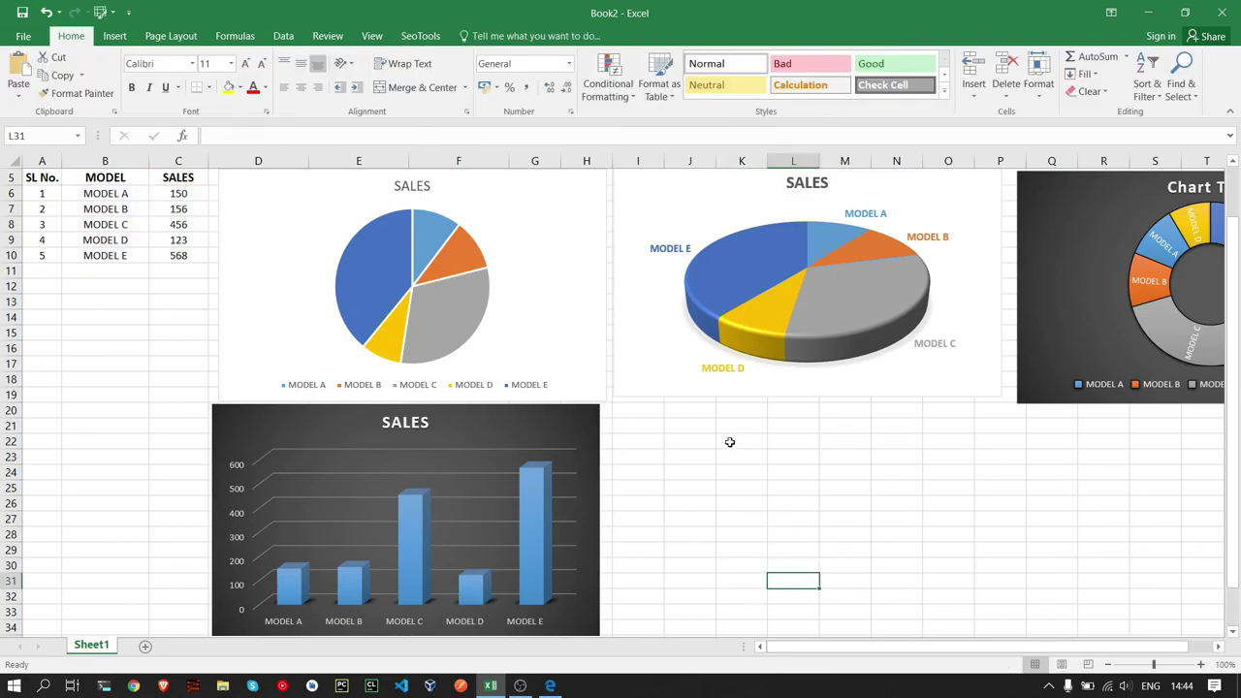